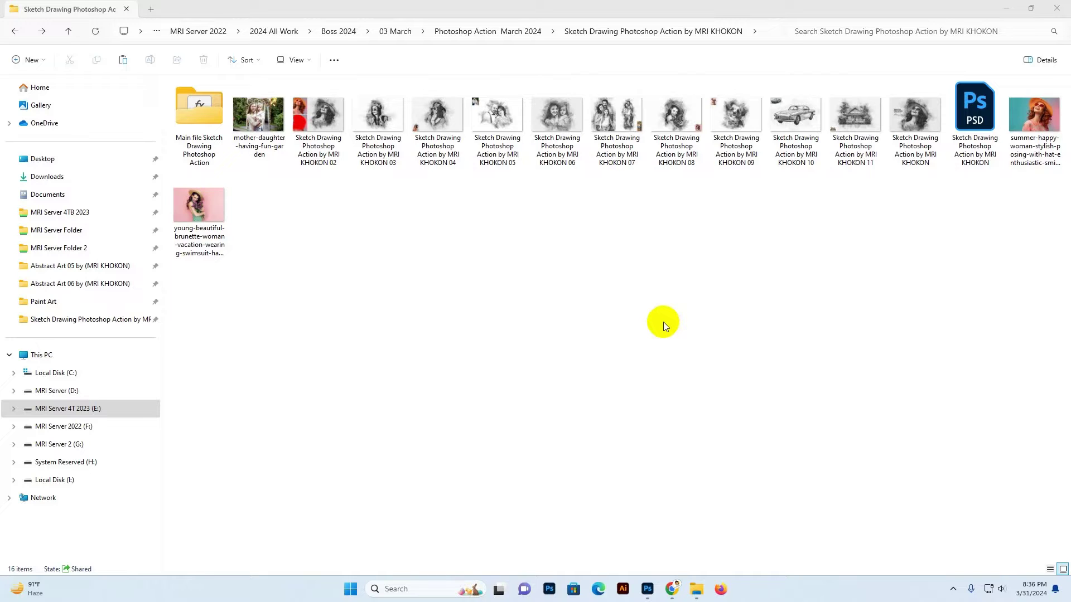
View the sample images in the Sketch Drawing folder one by one, starting with the mother-daughter garden photo, and close the viewer
double_click(258, 117)
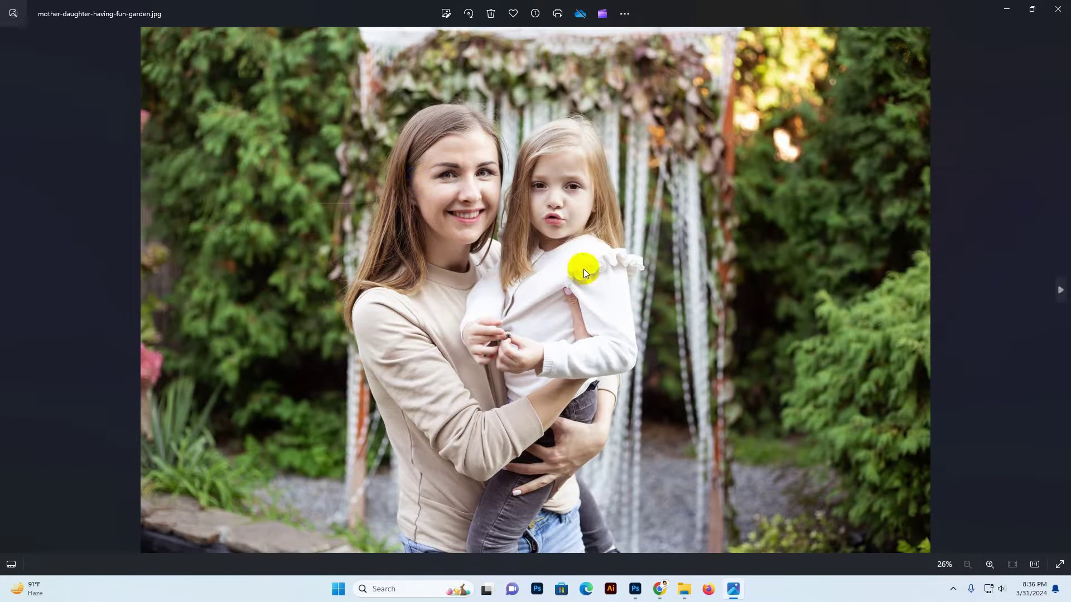
key(Right)
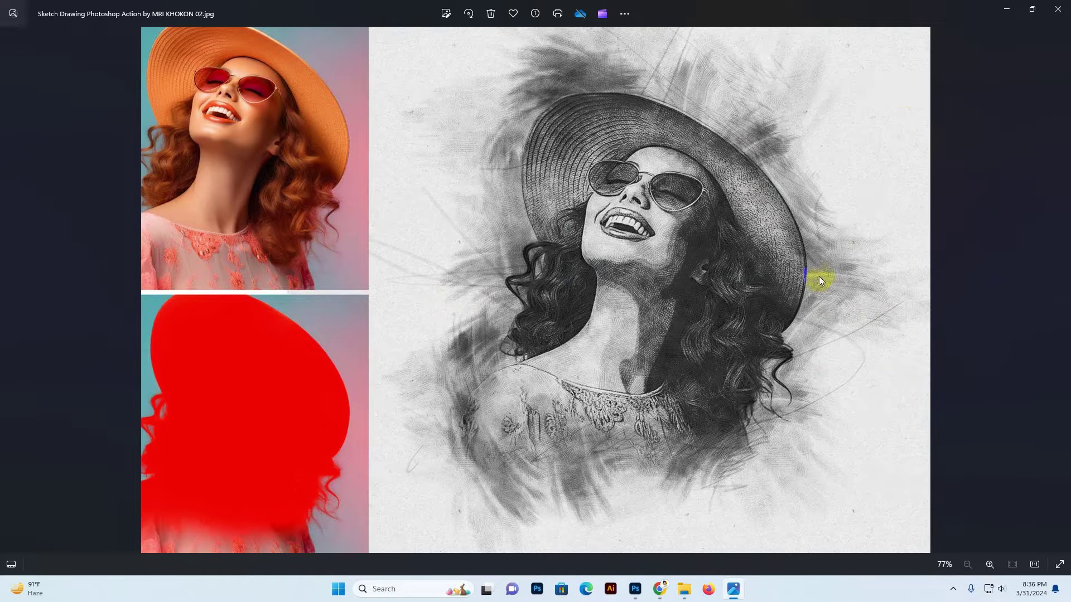
key(Right)
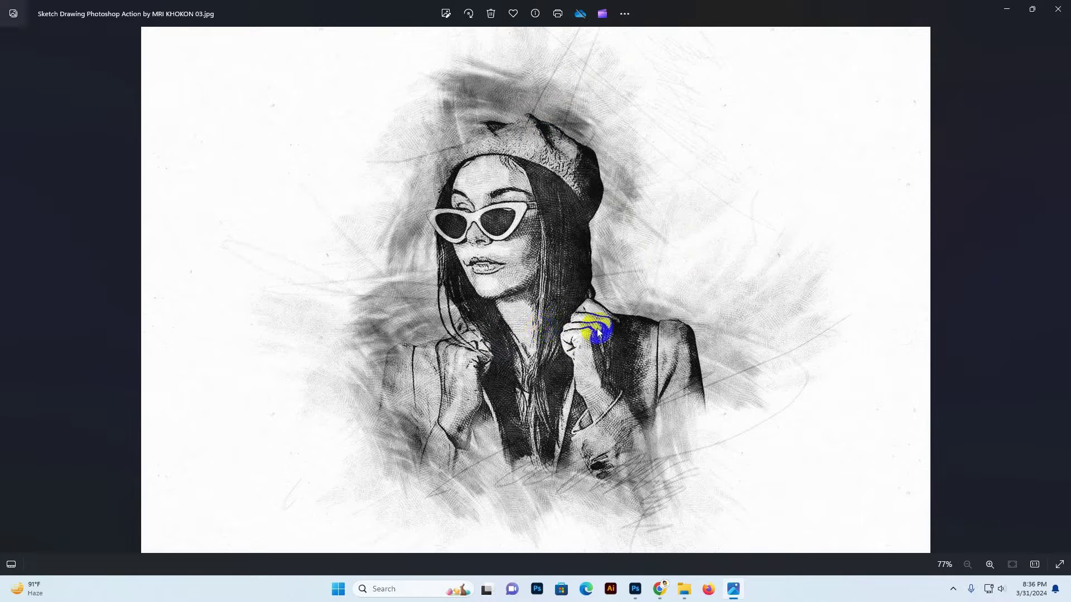
key(Right)
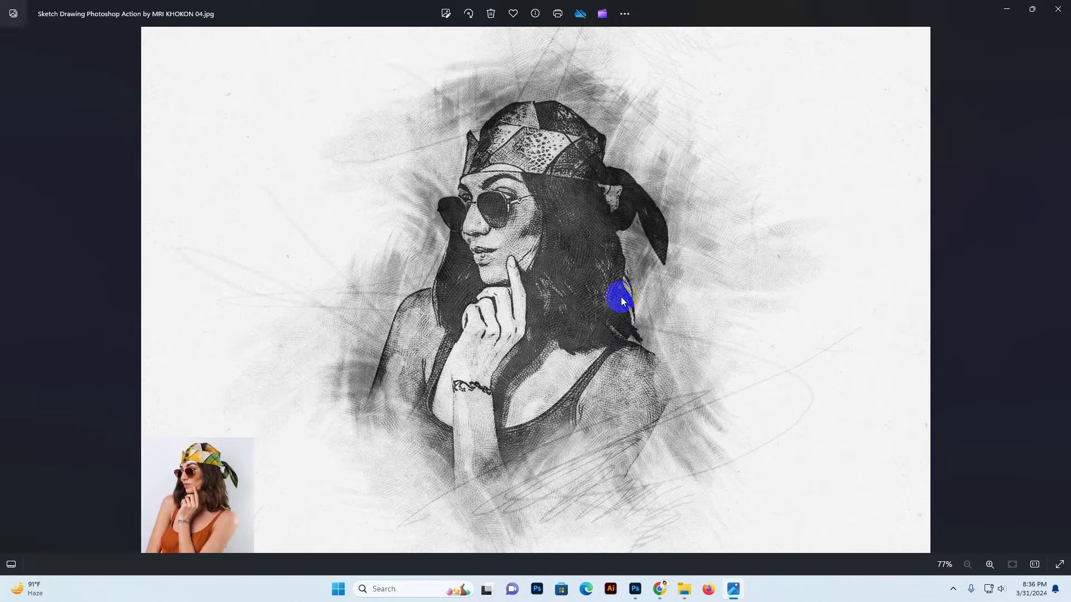
key(Right)
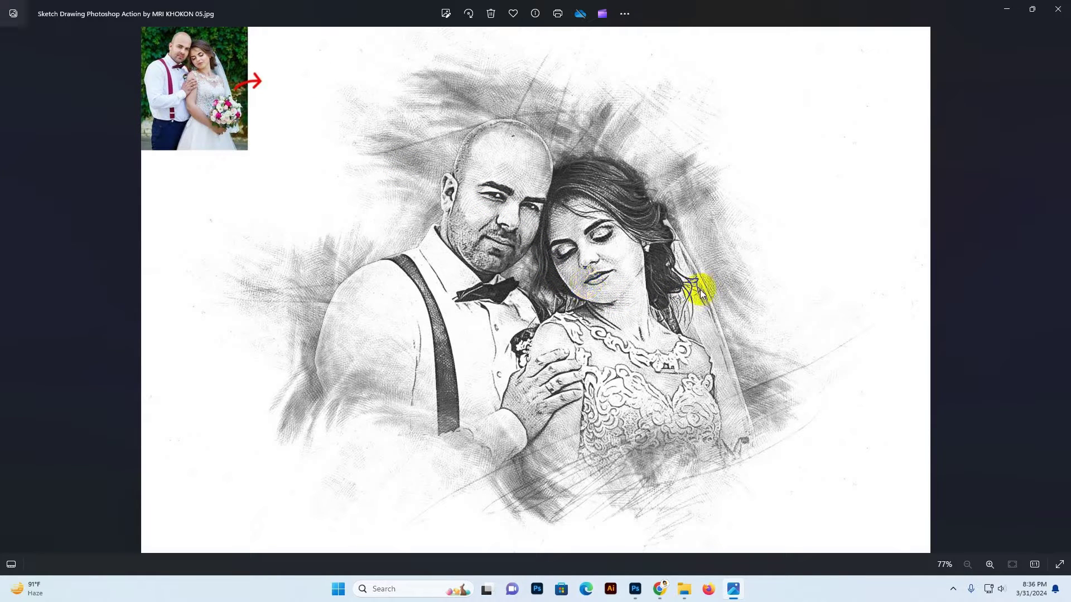
key(Right)
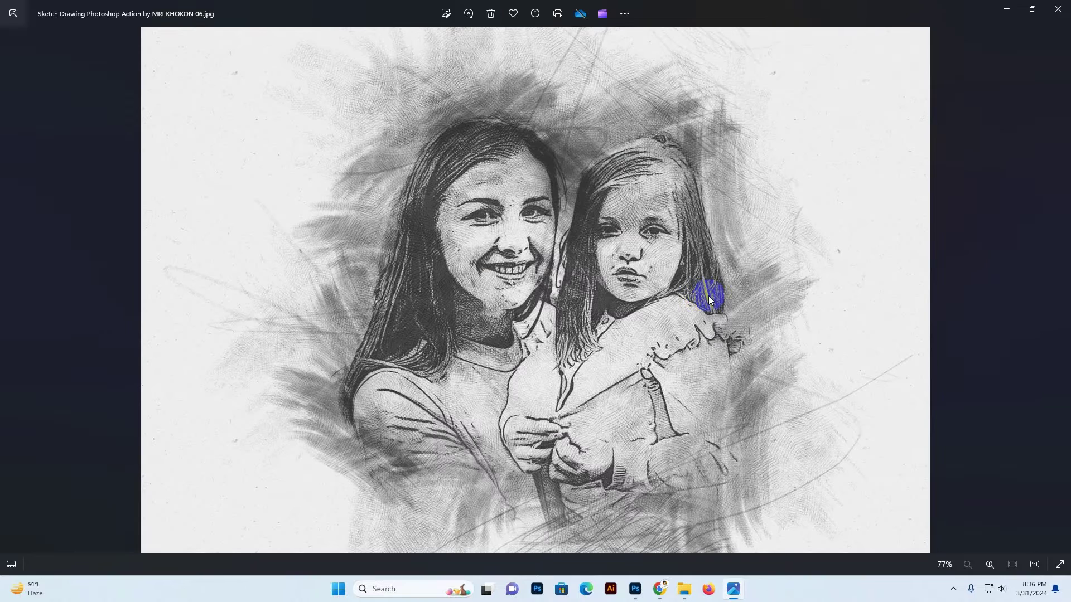
key(Right)
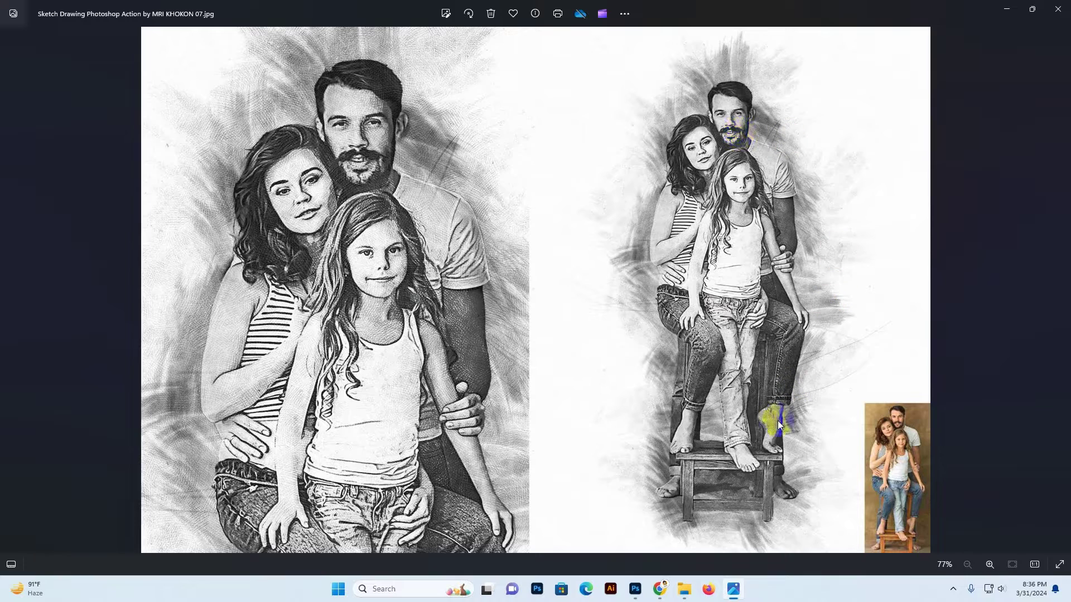
key(Right)
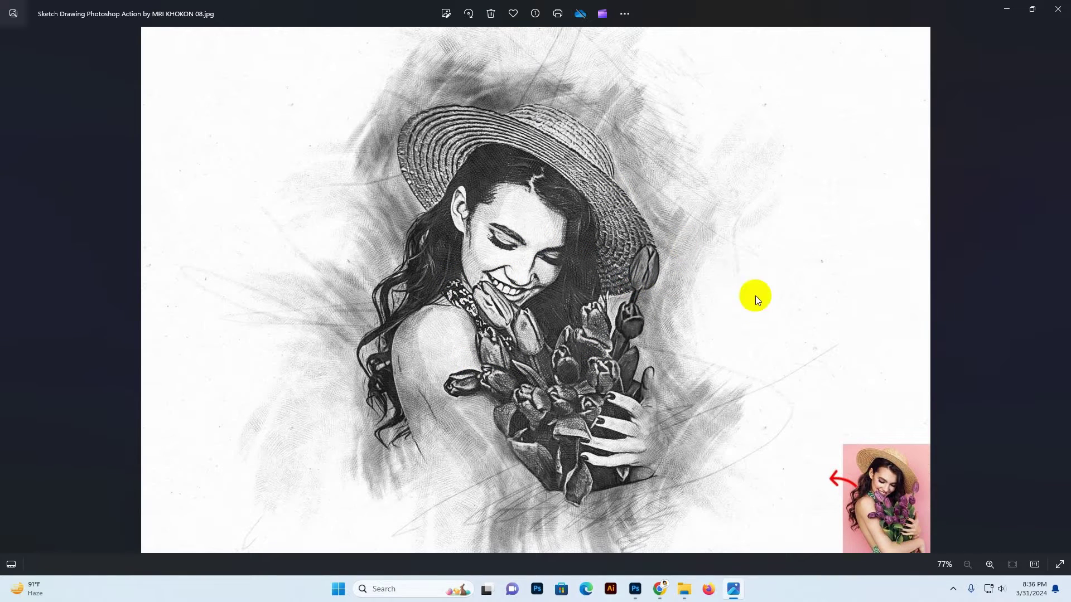
key(Right)
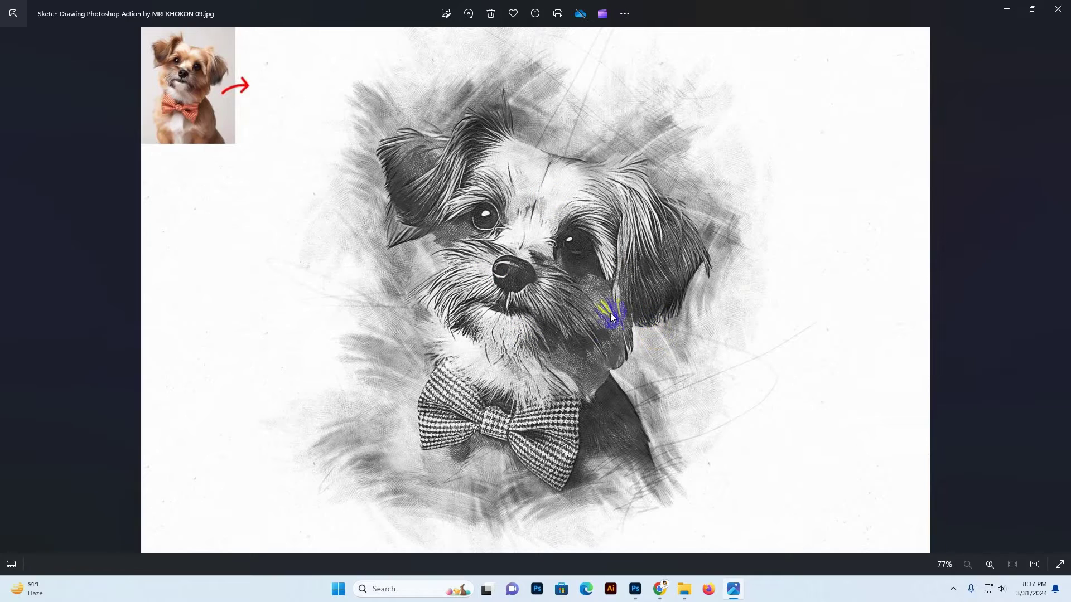
key(Right)
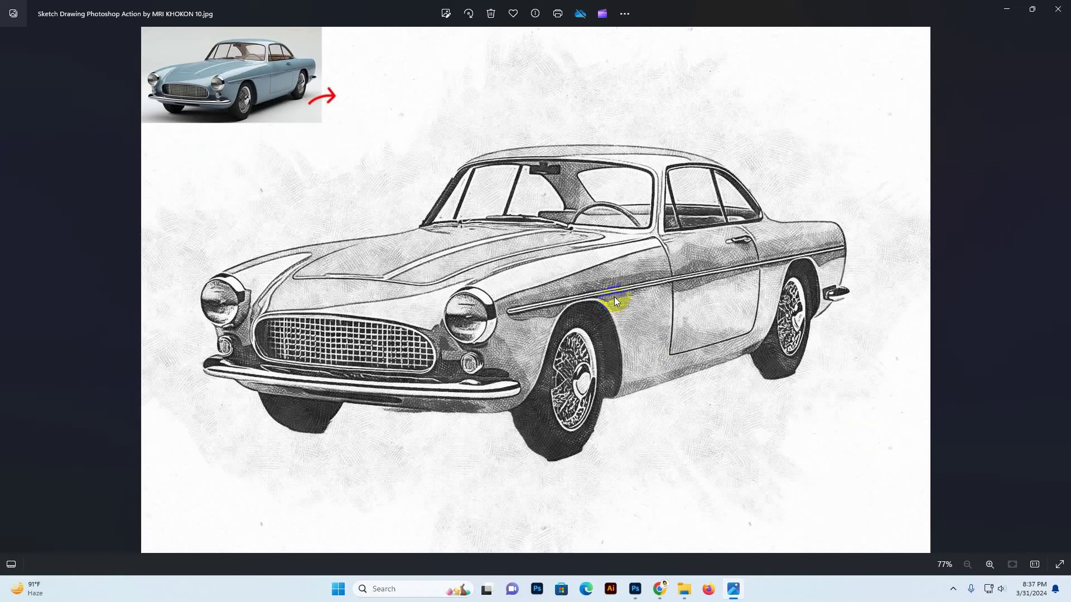
key(Right)
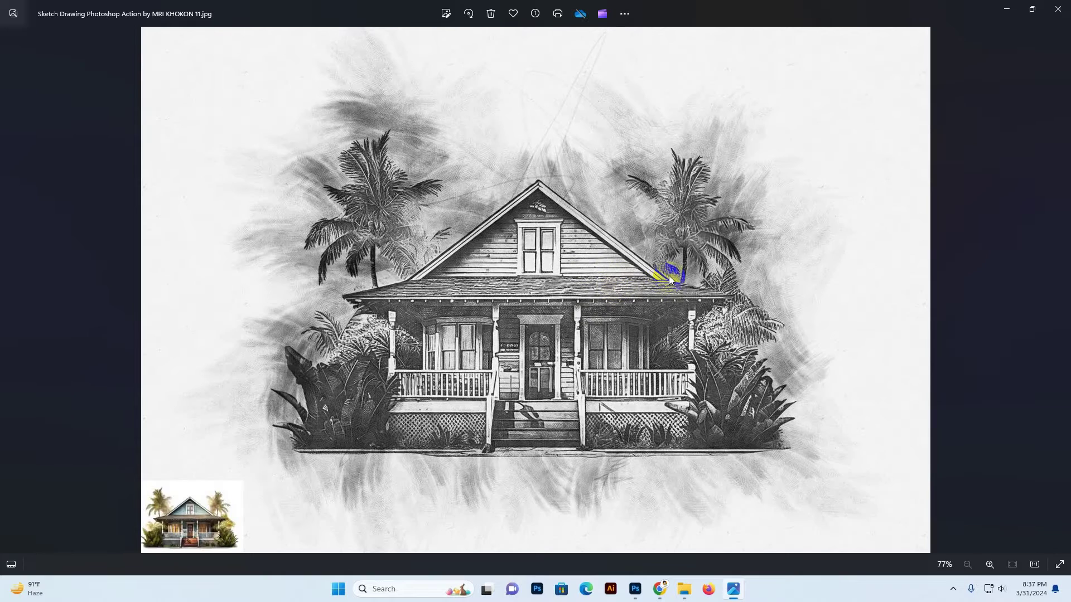
key(Right)
key(Right)
key(Right)
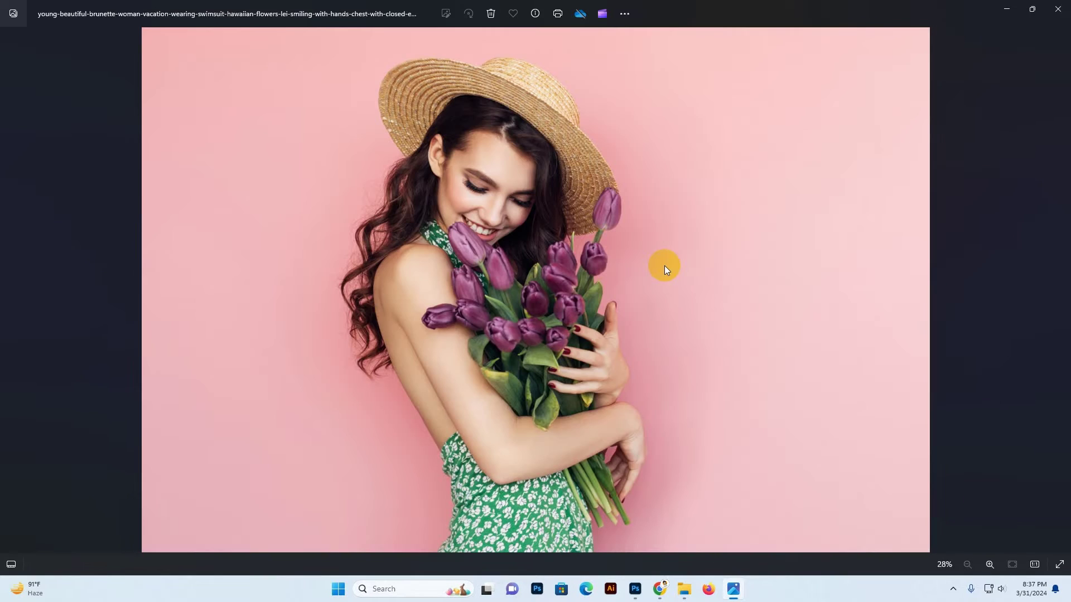
click(1057, 9)
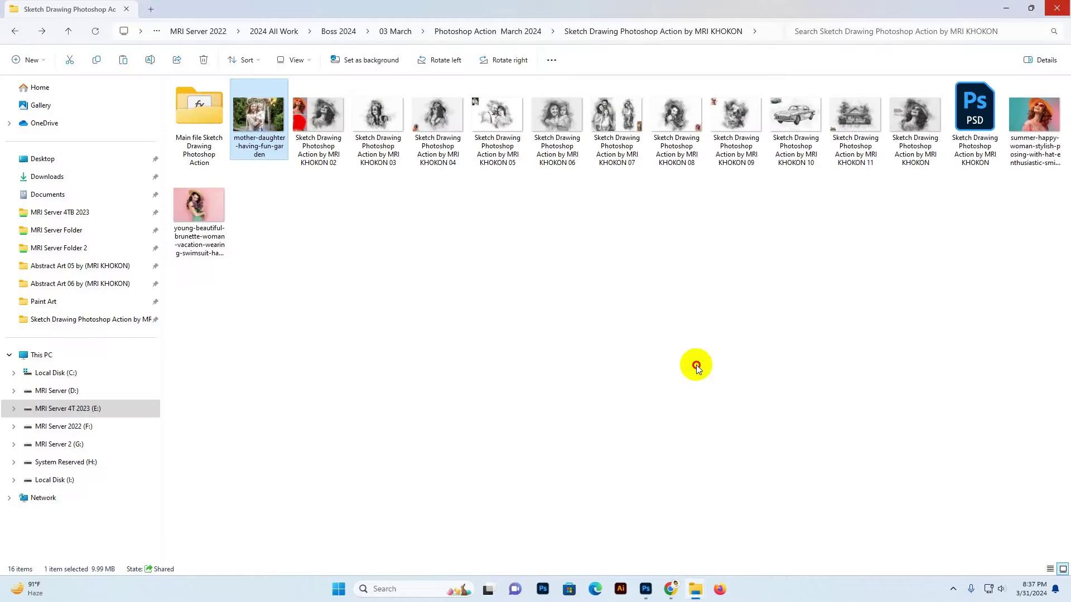
click(697, 368)
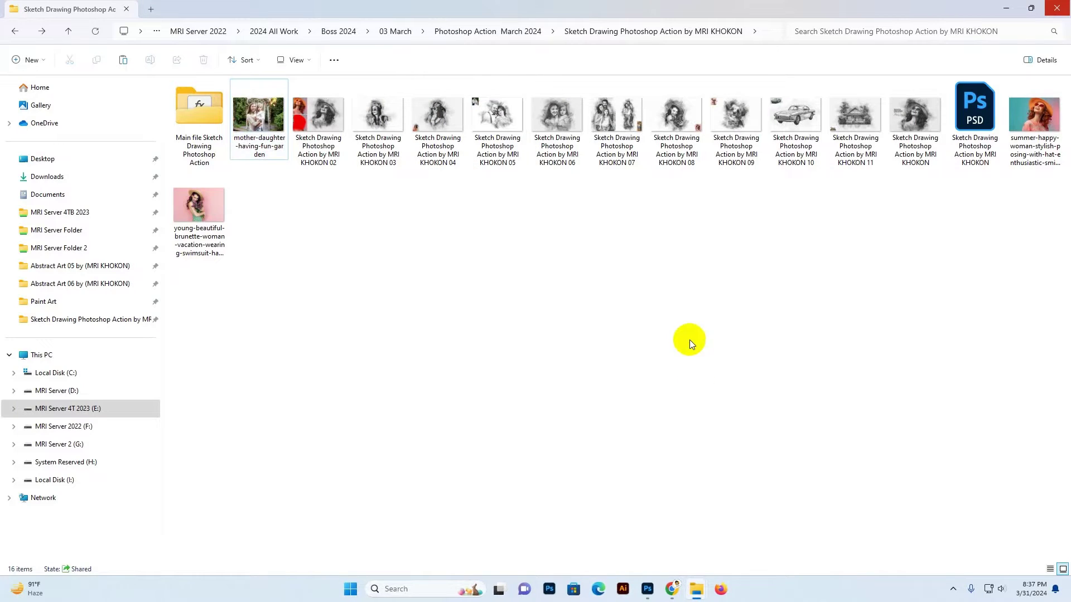
Open the "Main file Sketch Drawing Photoshop Action" folder, look through its files and view the "Support preview all" image
double_click(190, 118)
click(232, 102)
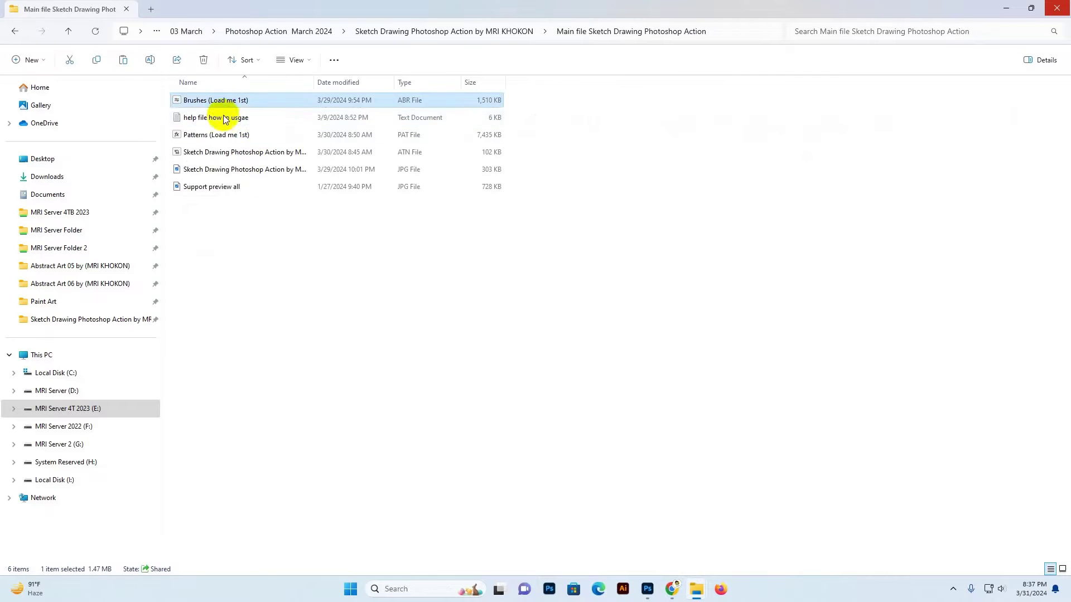
click(225, 119)
click(223, 135)
click(229, 155)
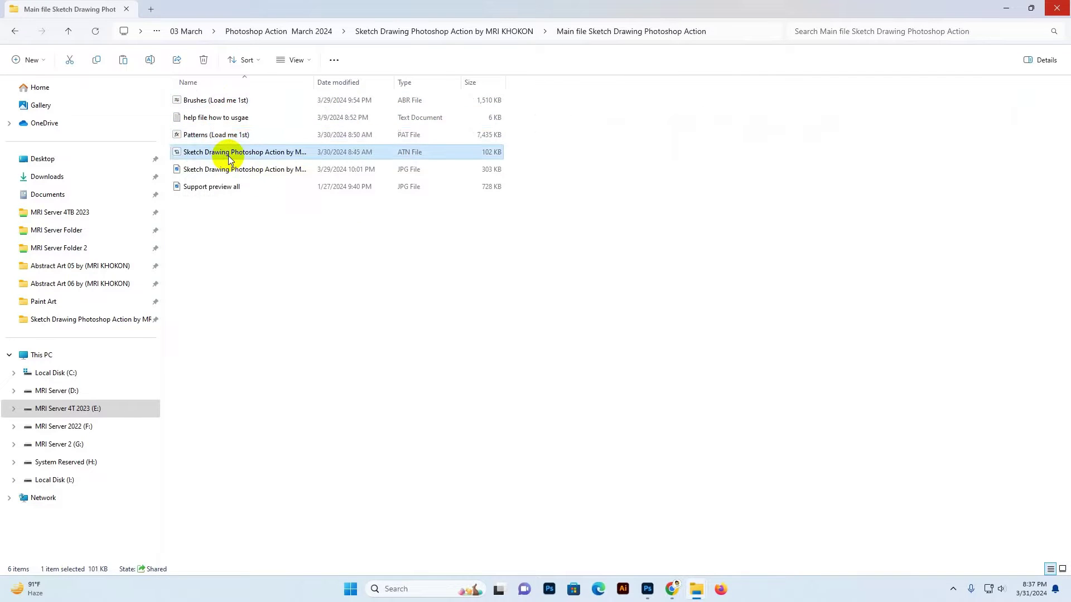
click(230, 171)
click(234, 191)
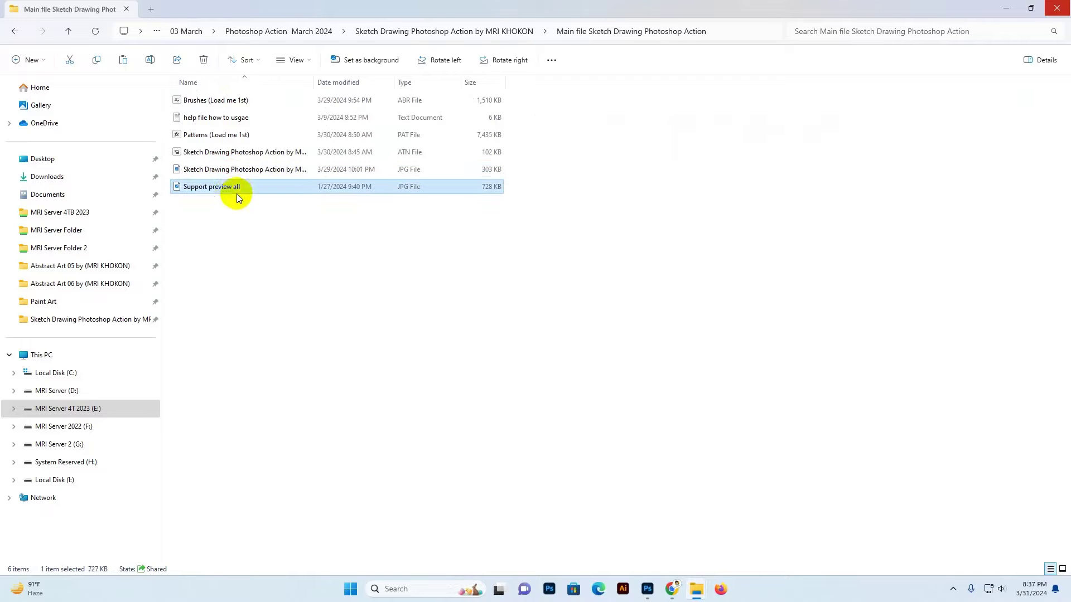
double_click(236, 196)
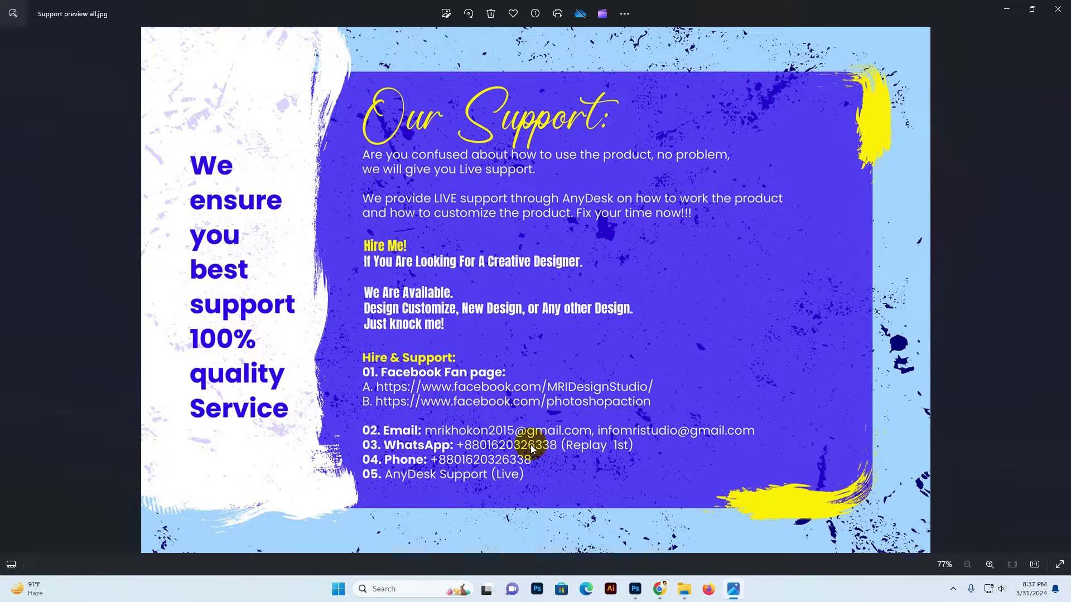
click(1013, 7)
Read through the "help file how to usgae" text document, including its support contacts and numbered instructions, and close it
click(209, 104)
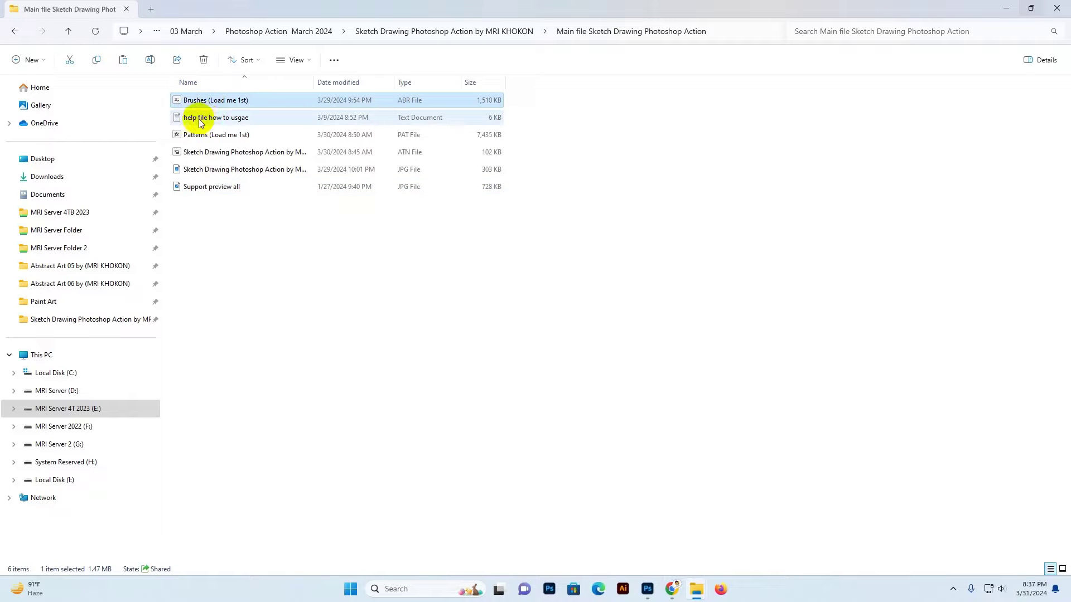
click(203, 135)
click(202, 120)
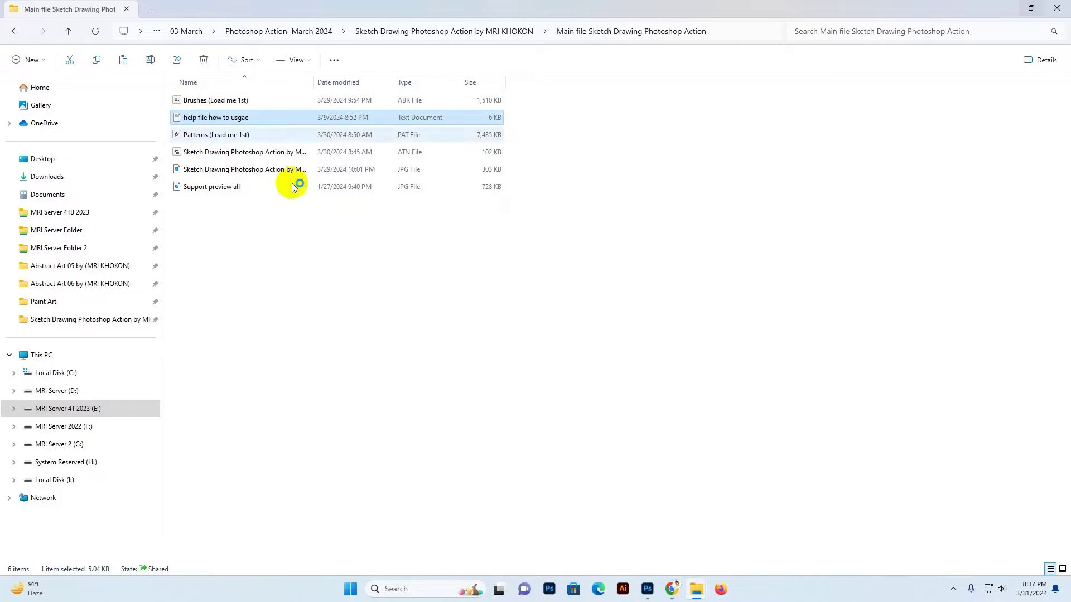
double_click(190, 118)
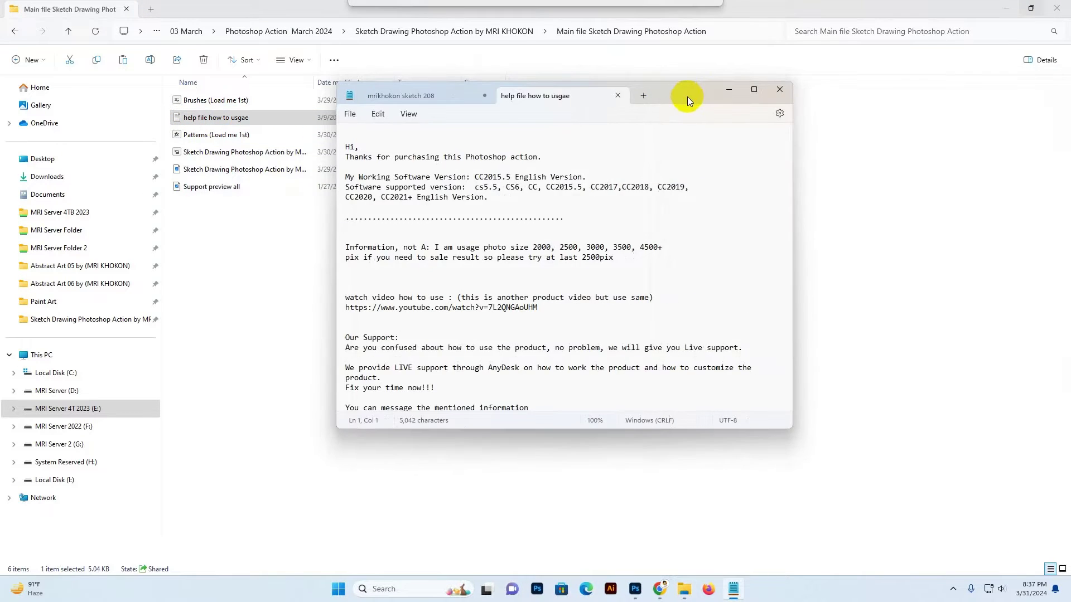
scroll(524, 323, down, 8)
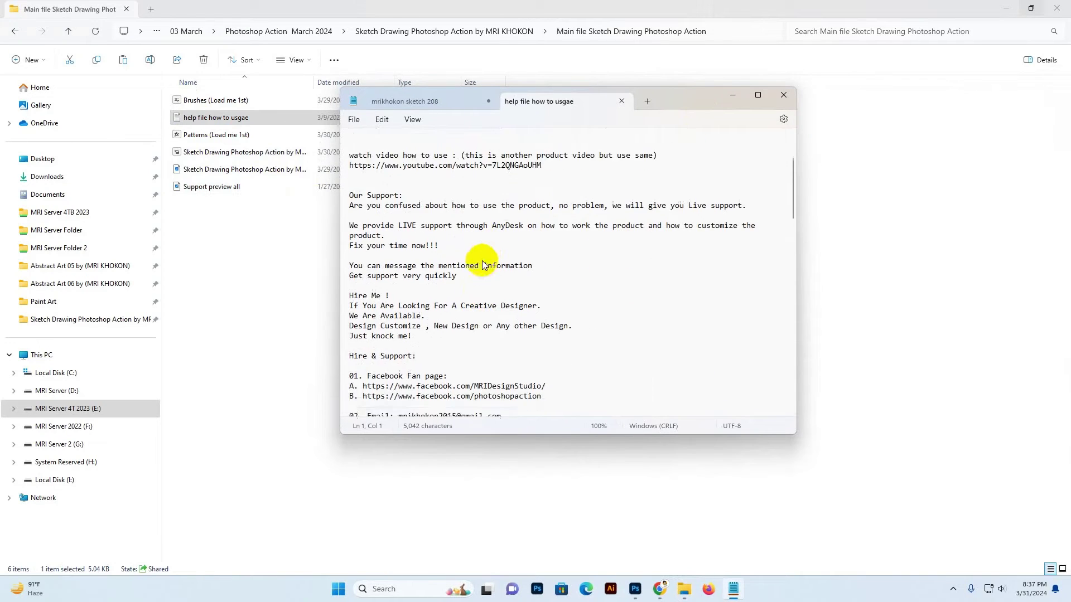
scroll(456, 265, down, 2)
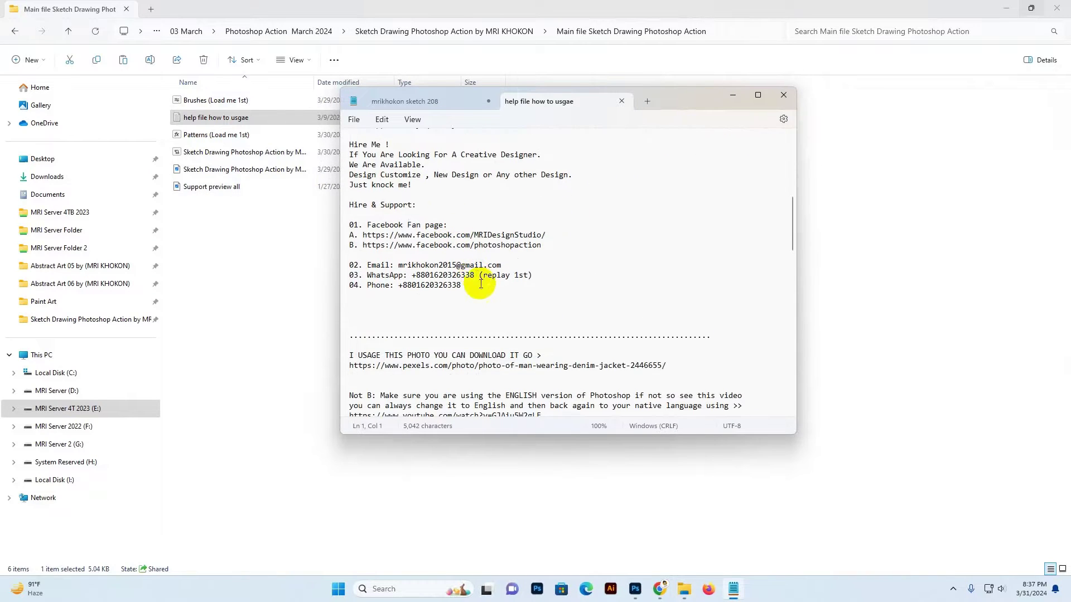
drag(376, 226, 463, 286)
scroll(552, 301, down, 3)
scroll(501, 285, down, 9)
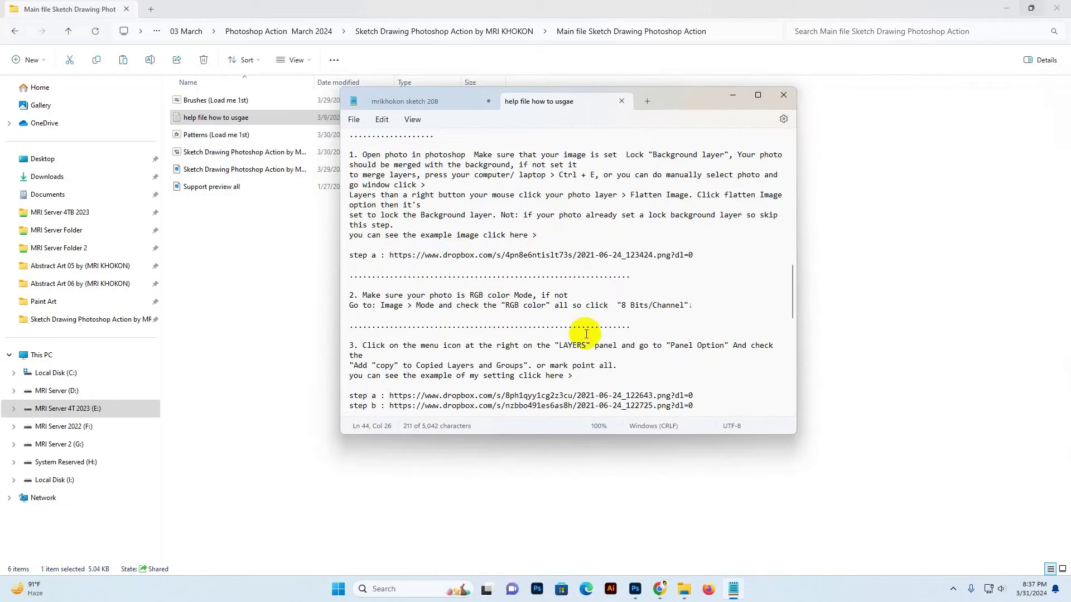
scroll(575, 307, down, 3)
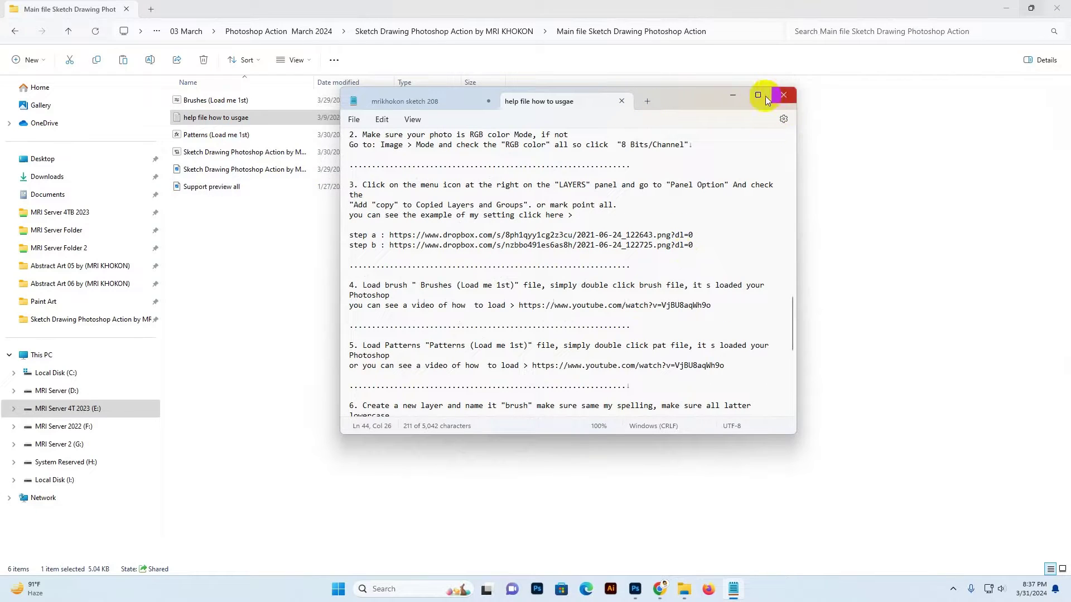
click(783, 98)
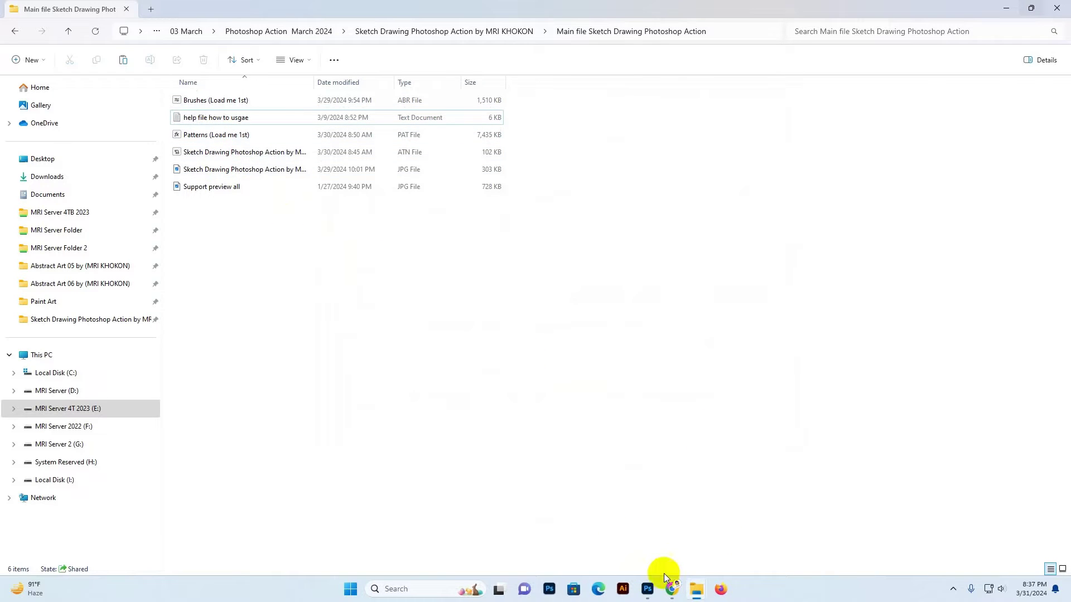
Switch to Photoshop and show the Brushes panel
click(650, 590)
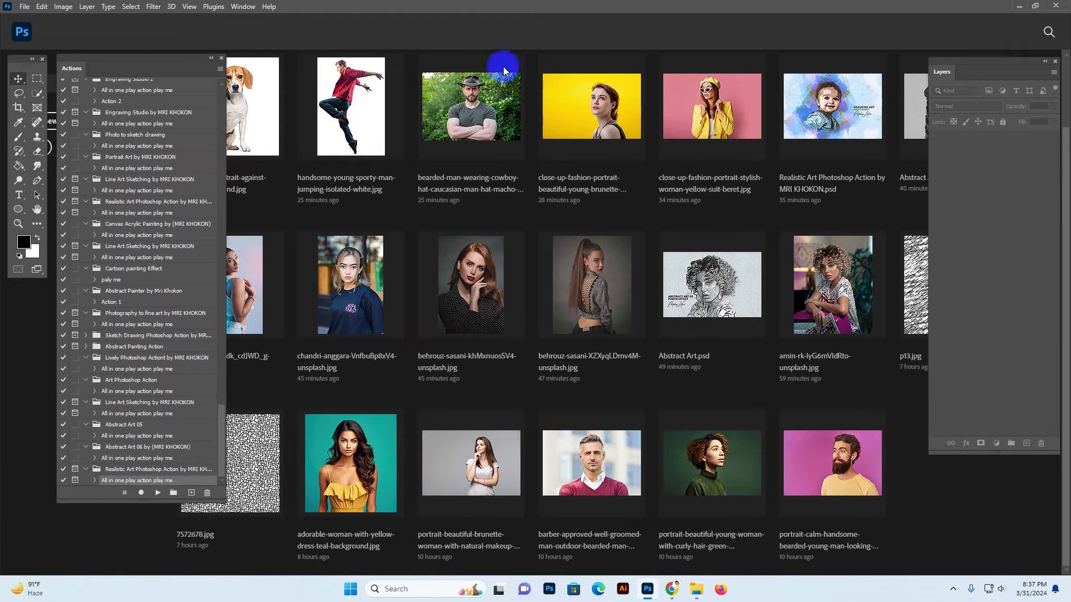
click(243, 7)
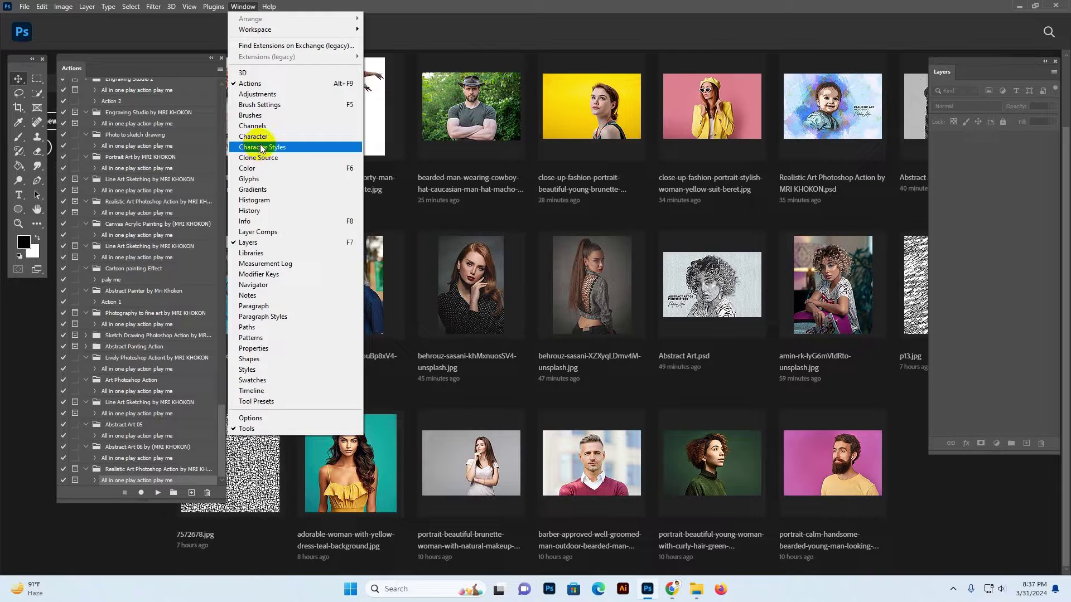
click(255, 116)
Import the "Brushes (Load me 1st)" ABR file from the "Main file Sketch Drawing Photoshop Action" folder into the brush presets
click(752, 114)
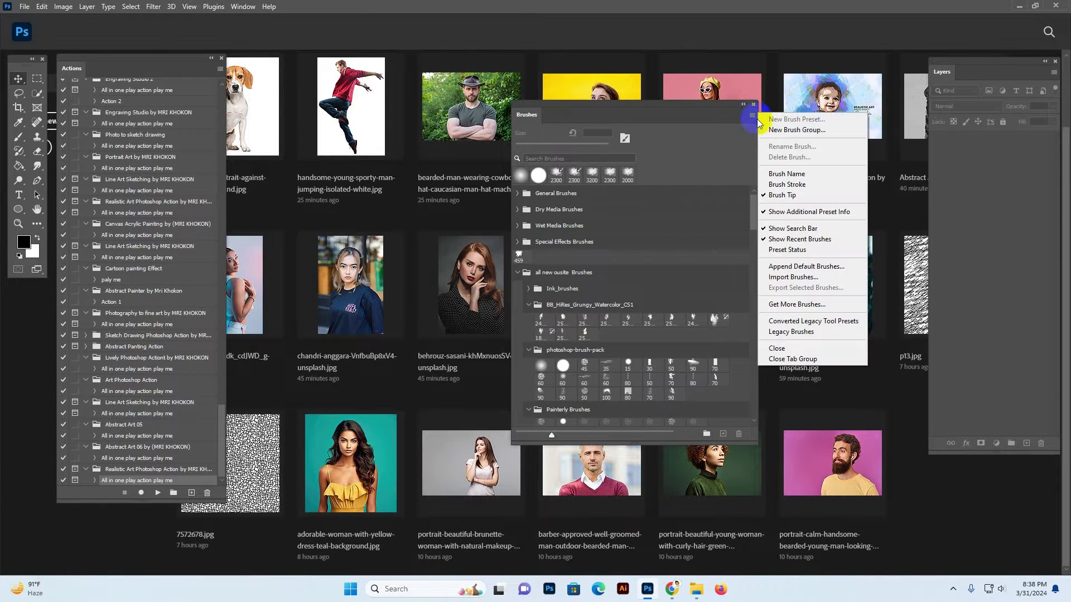
click(810, 278)
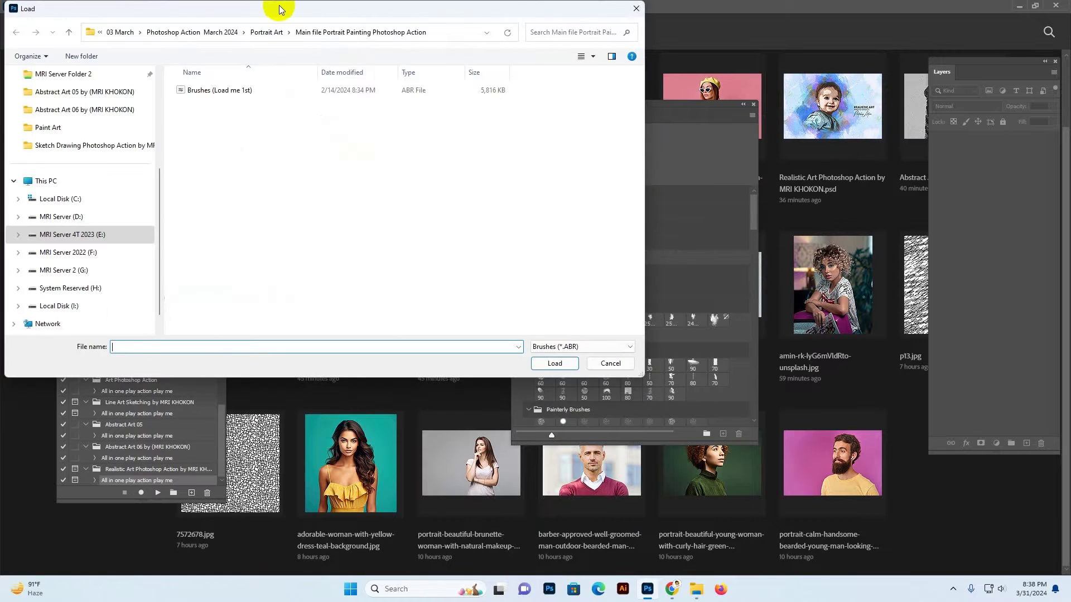
drag(279, 9, 403, 53)
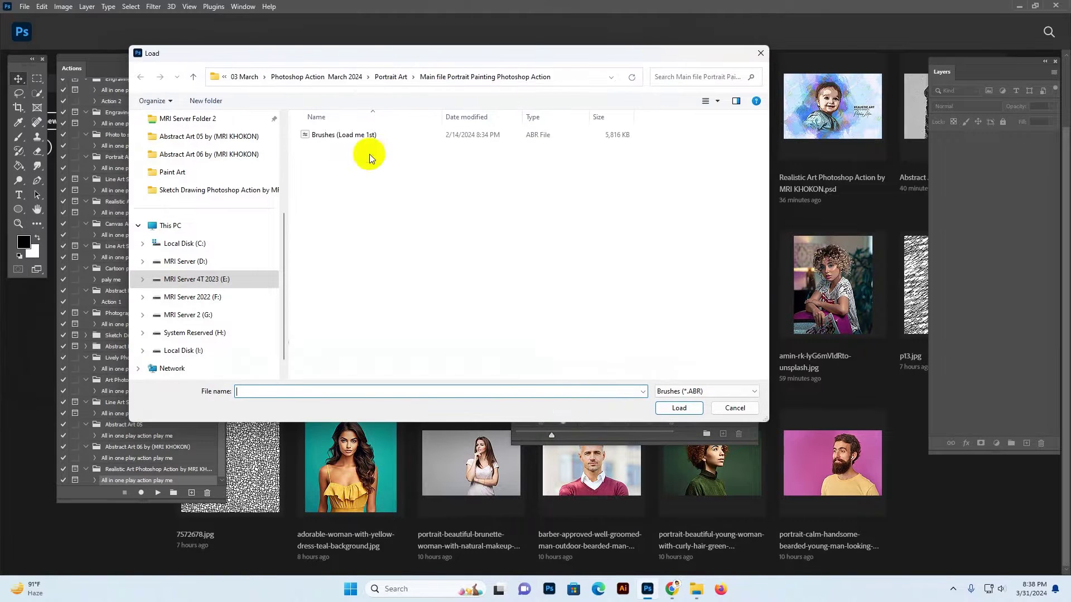
click(211, 192)
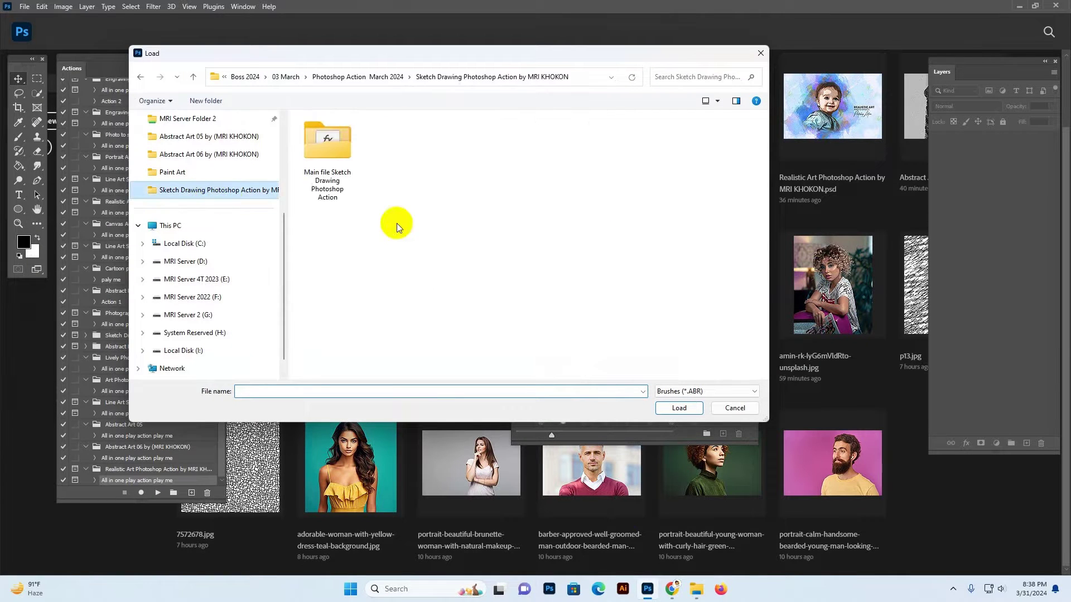
double_click(316, 149)
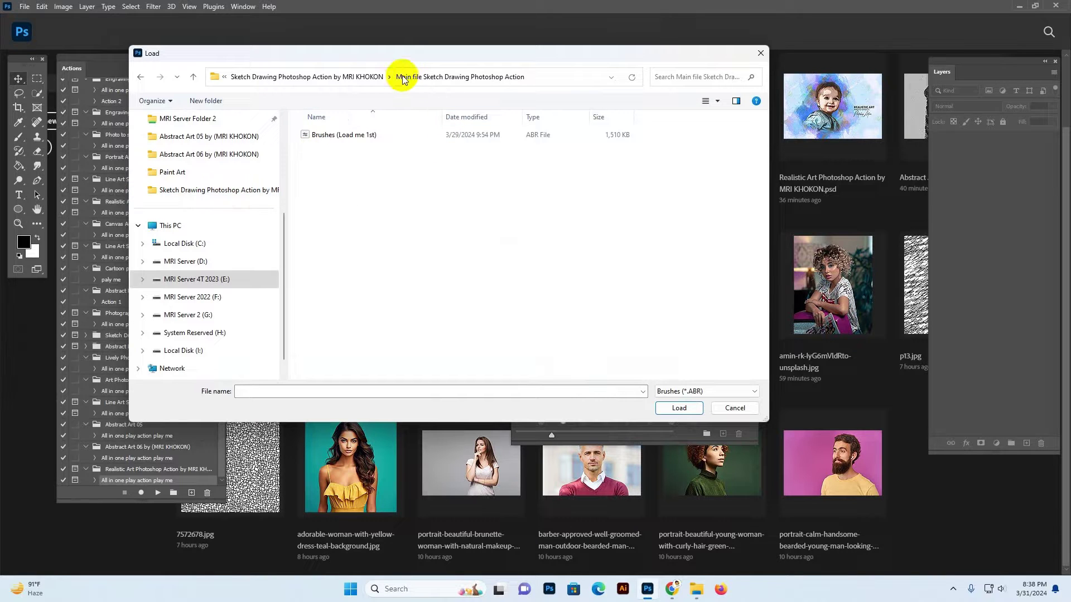
click(335, 140)
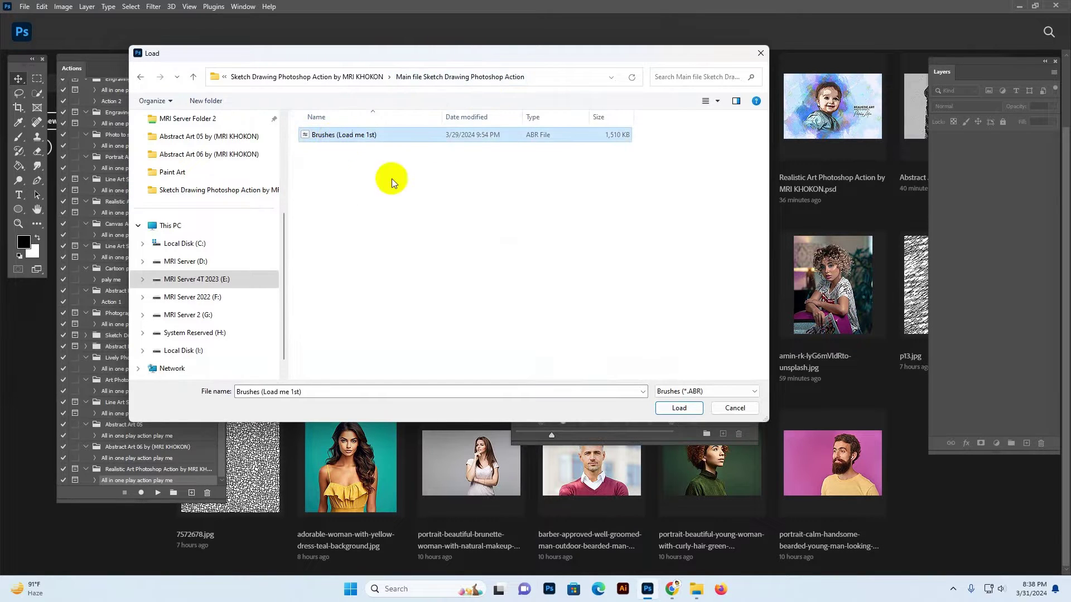
click(678, 407)
click(753, 104)
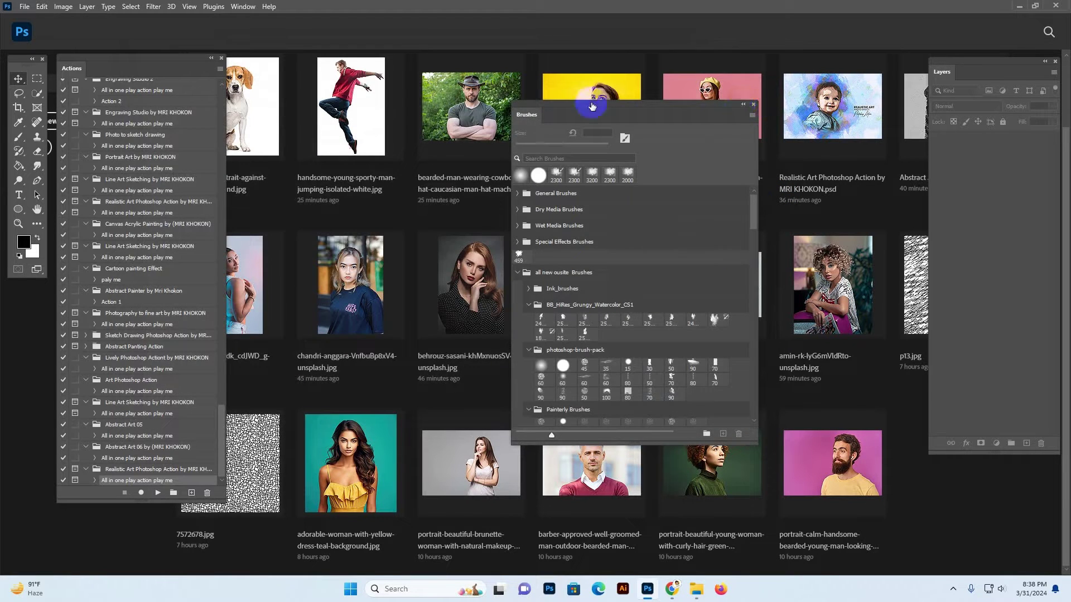
Import the "Patterns (Load me 1st)" PAT file from the "Main file Sketch Drawing Photoshop Action" folder into the pattern presets and close the Patterns panel
click(236, 7)
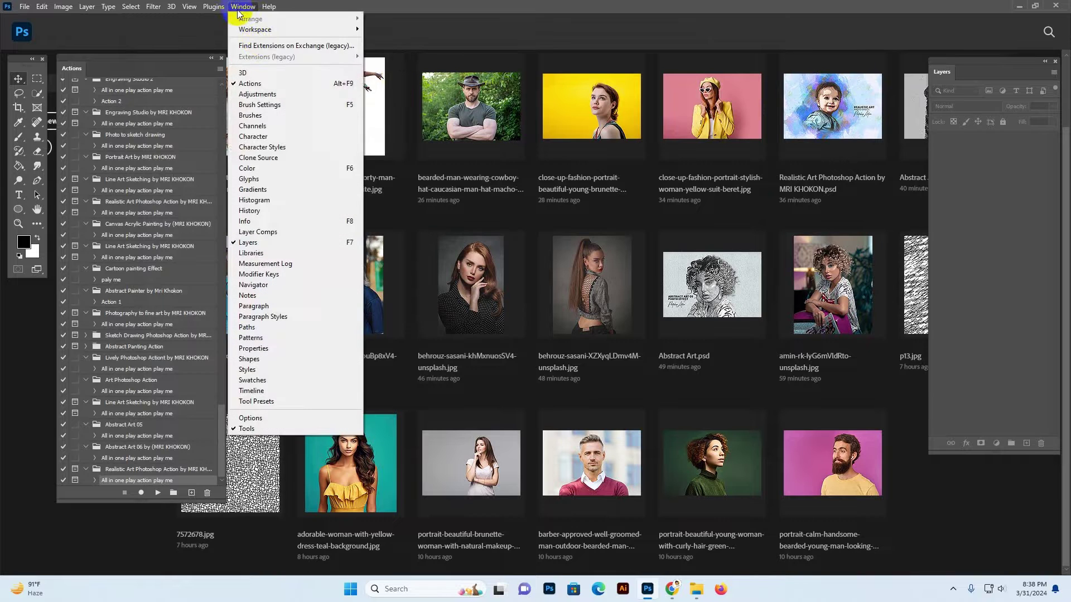
click(277, 339)
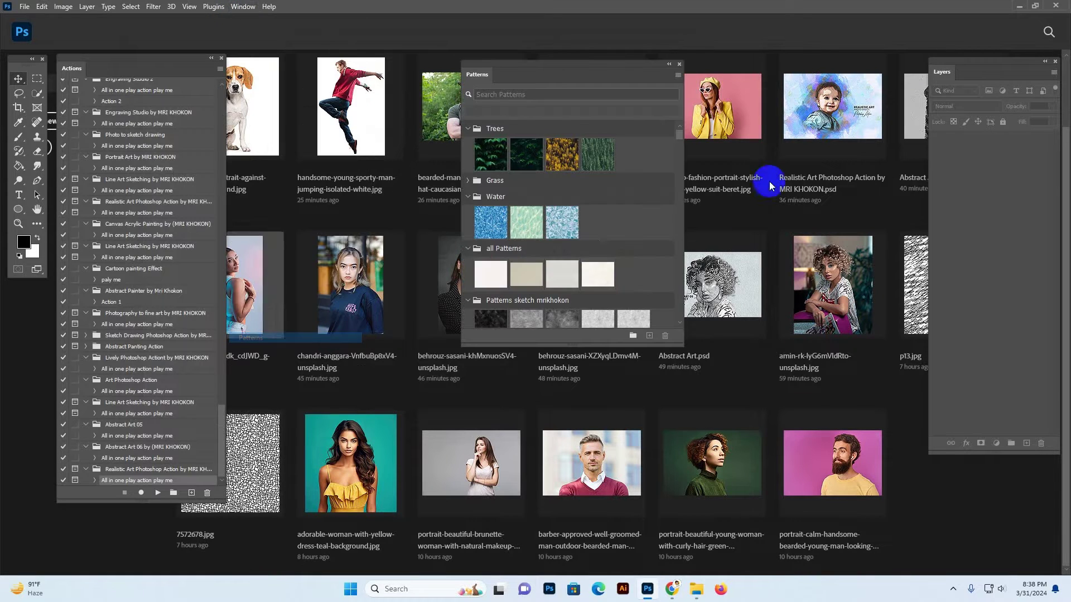
click(678, 76)
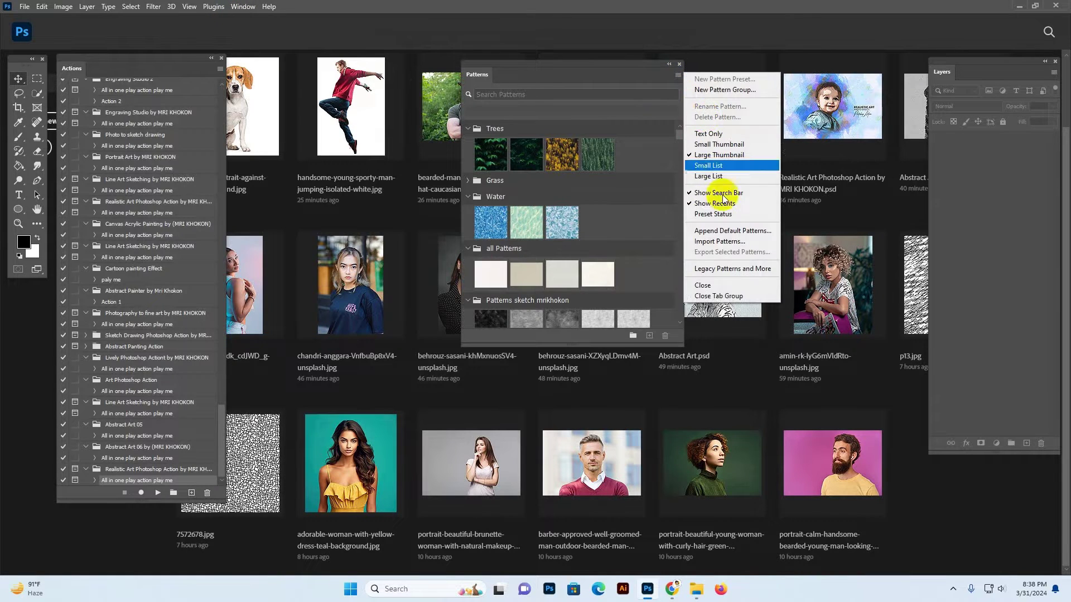
click(712, 228)
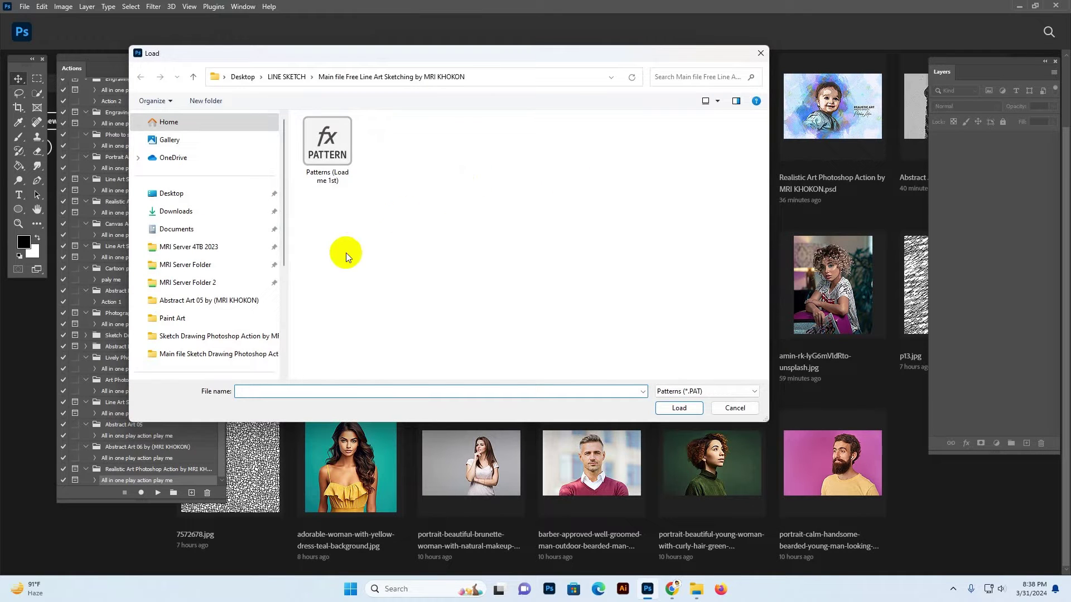
click(206, 338)
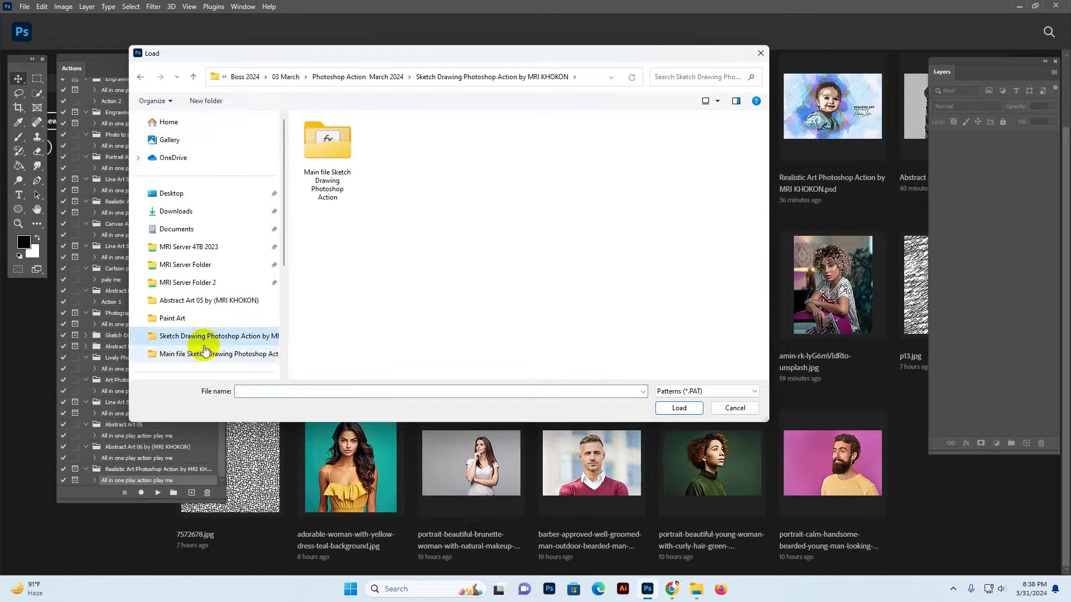
double_click(335, 159)
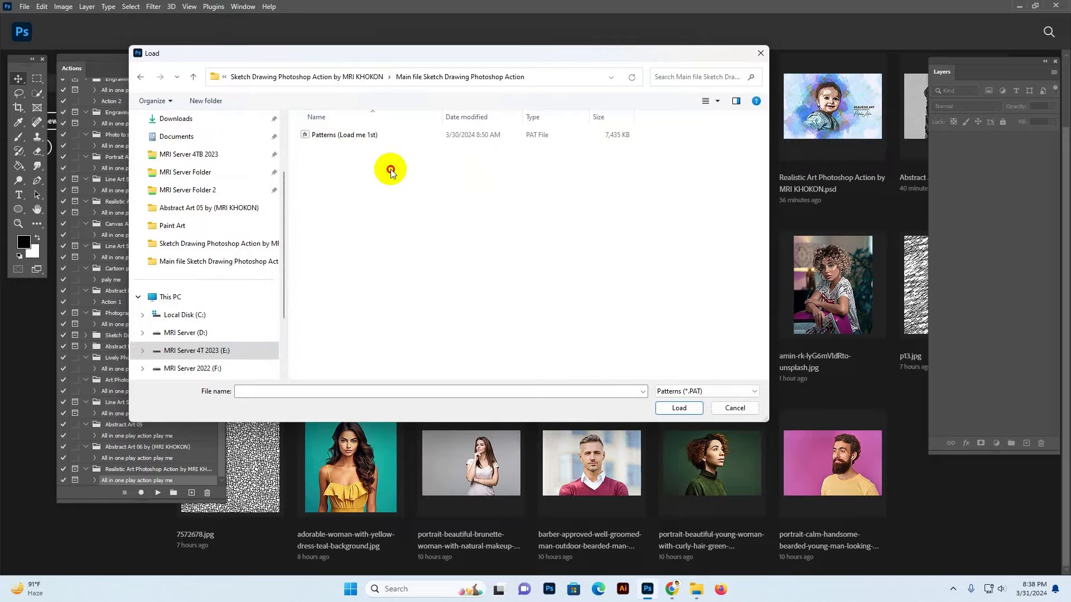
drag(412, 192, 317, 119)
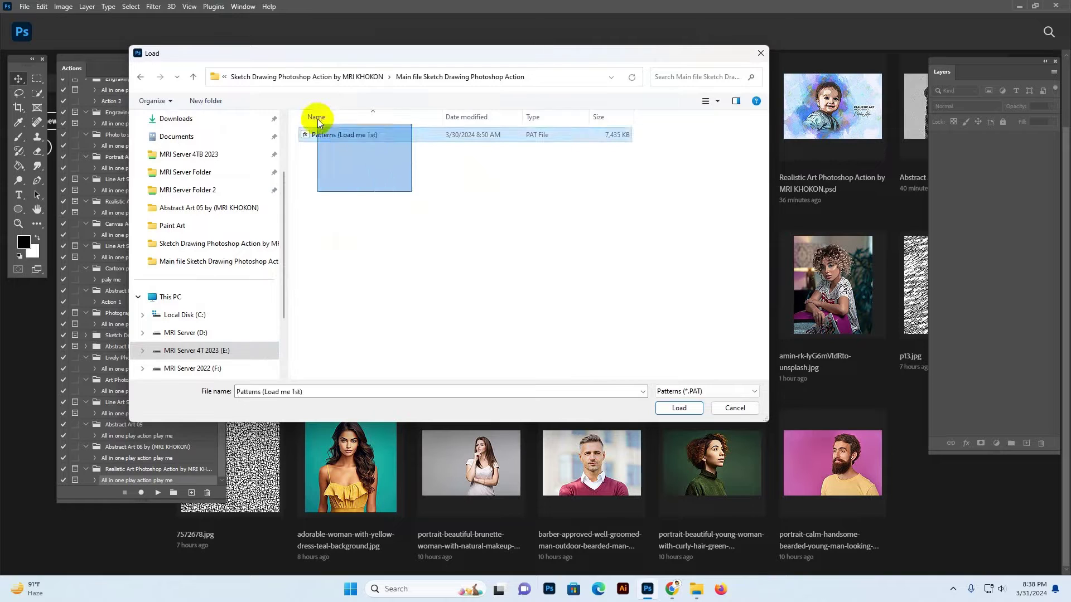
click(679, 408)
drag(562, 65, 766, 61)
click(843, 64)
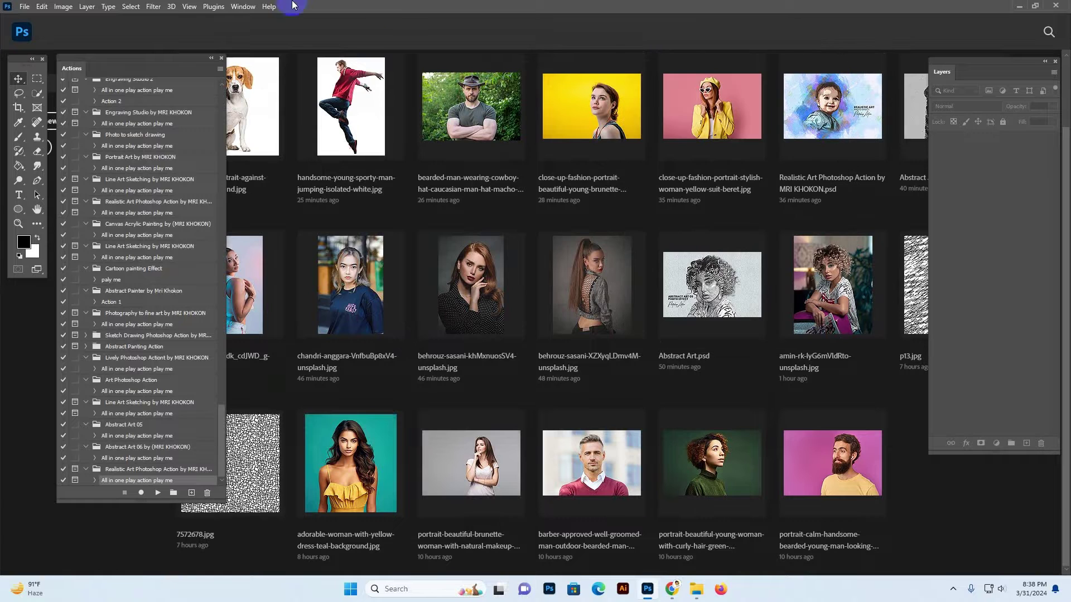
Hide and show the Actions panel again, and rearrange the floating Actions and Layers panels
click(239, 6)
click(273, 83)
click(241, 8)
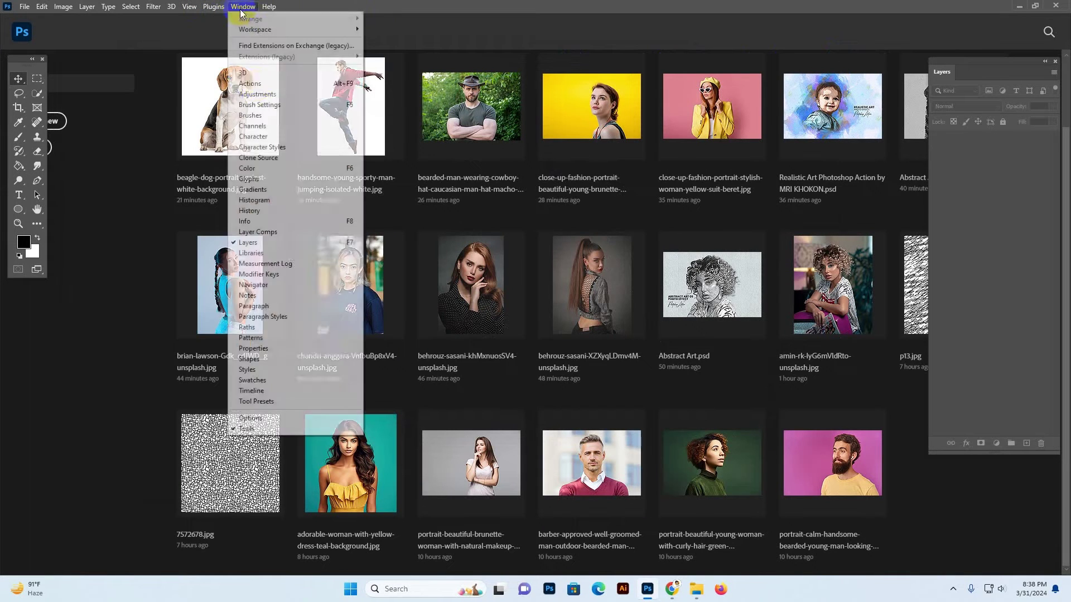
click(249, 84)
drag(106, 66, 937, 69)
drag(808, 72, 105, 61)
drag(226, 440, 227, 467)
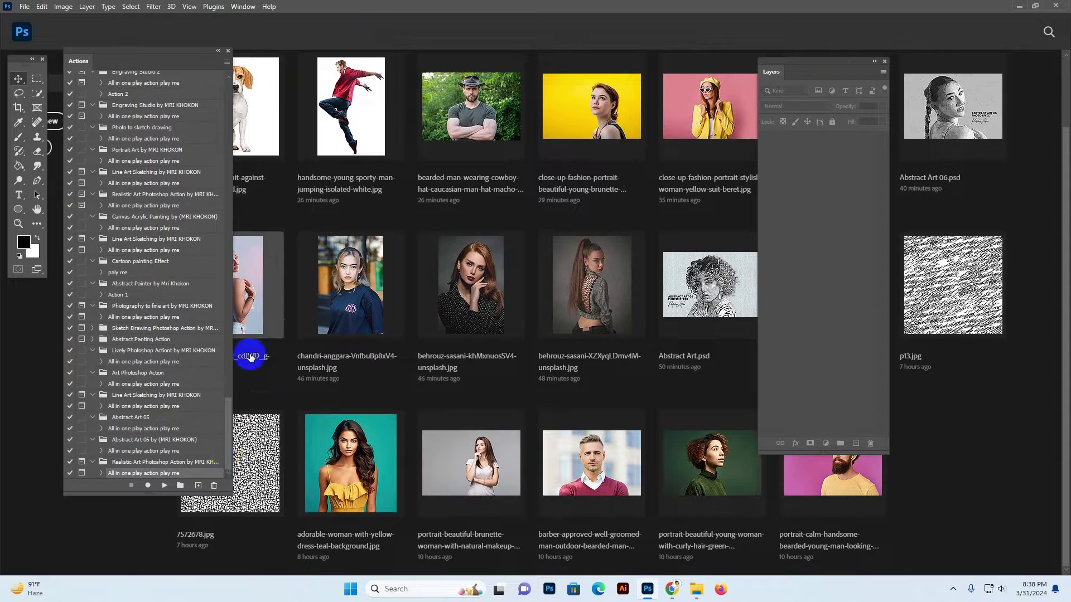
Load the Sketch Drawing Photoshop Action ATN file into the Actions panel, select its "All in one play action play me" action and widen the panel
click(226, 62)
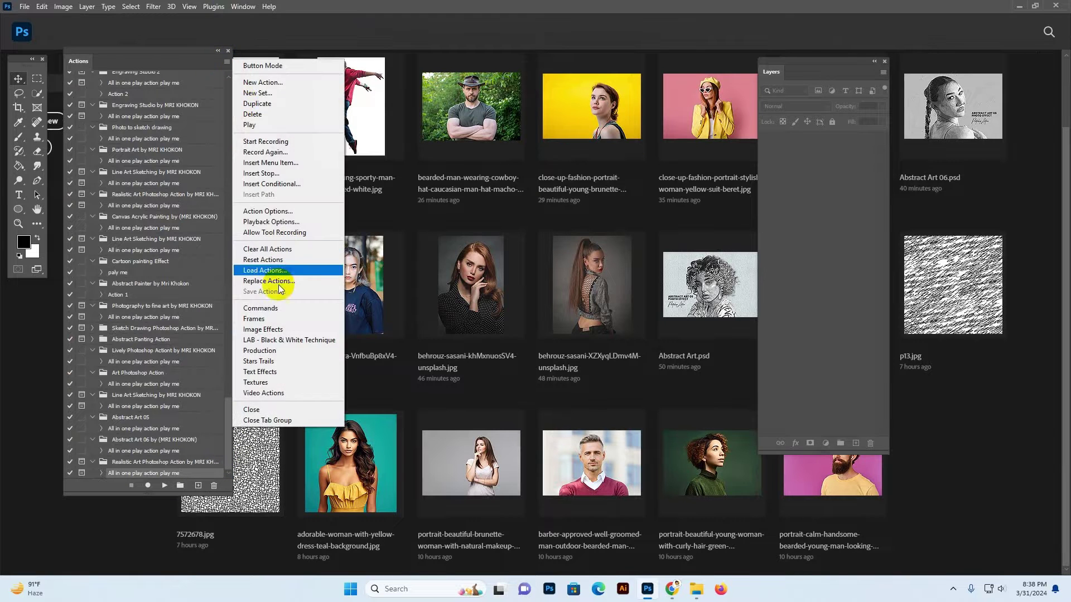
click(269, 271)
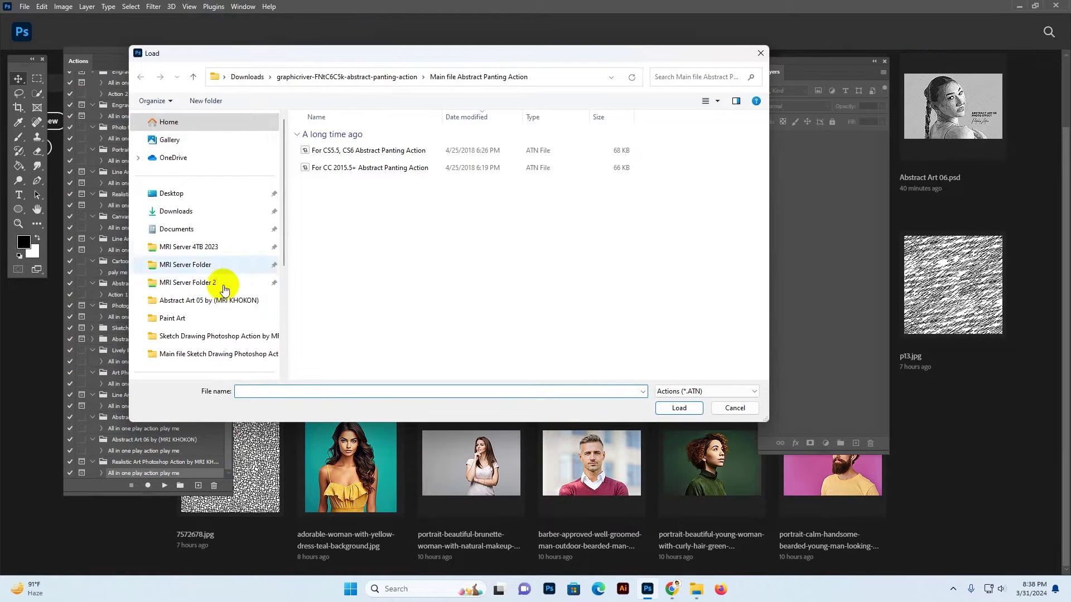
click(205, 356)
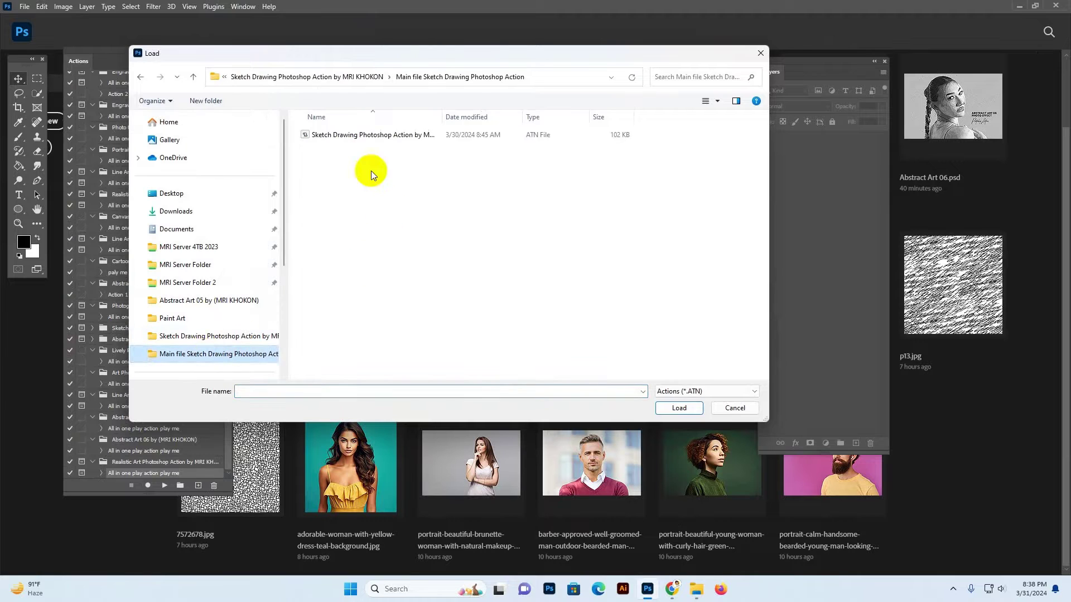
click(339, 136)
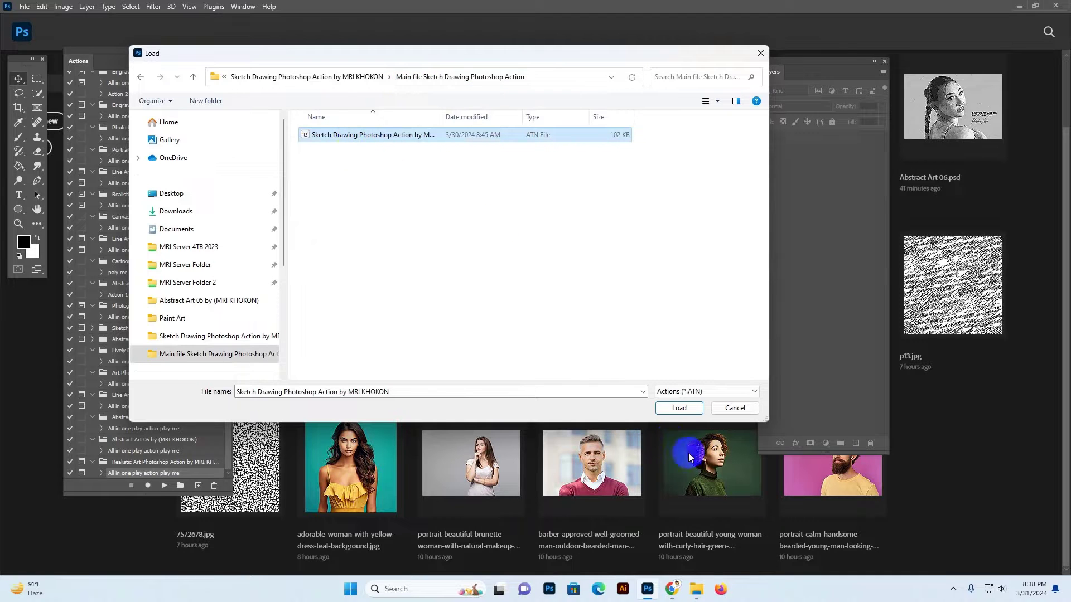
click(678, 408)
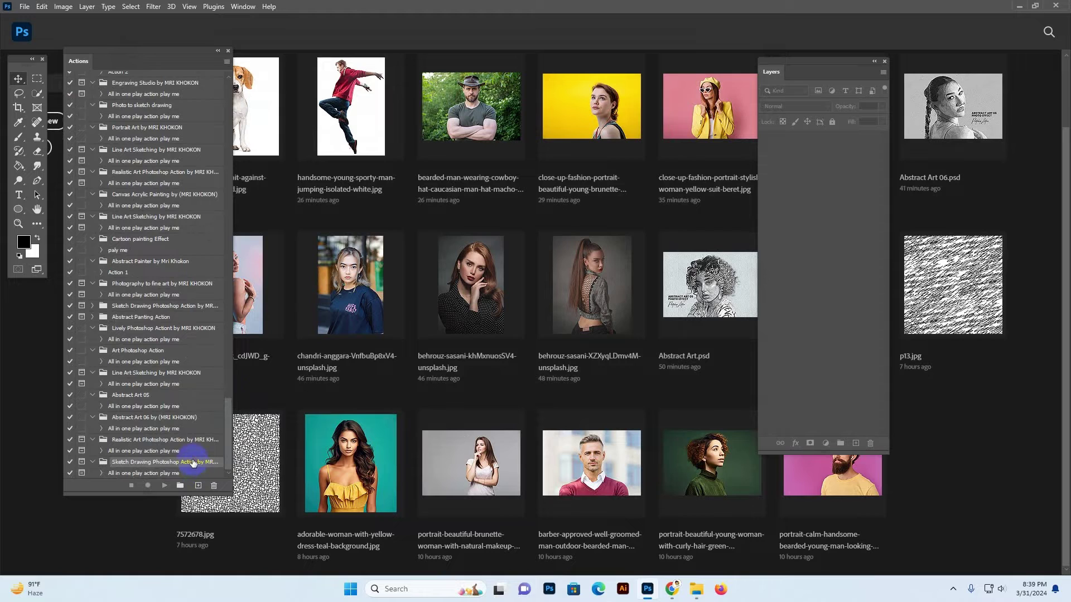
click(155, 474)
drag(232, 492, 249, 491)
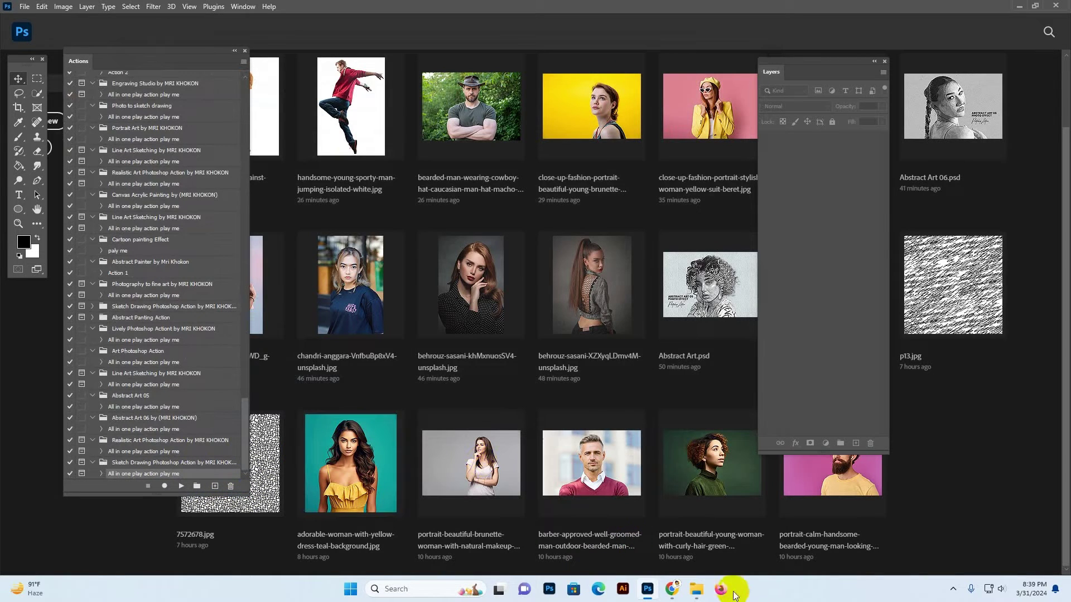
Switch to File Explorer and look through the sample photos in the parent folder of "Main file Sketch Drawing Photoshop Action"
mouse_move(696, 589)
click(643, 517)
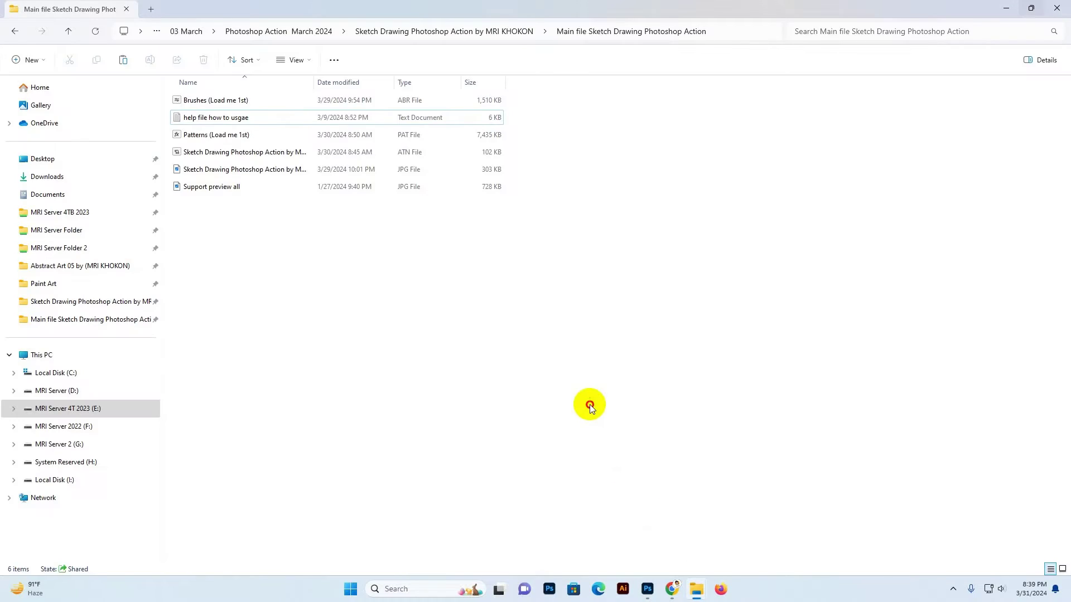
key(alt+Up)
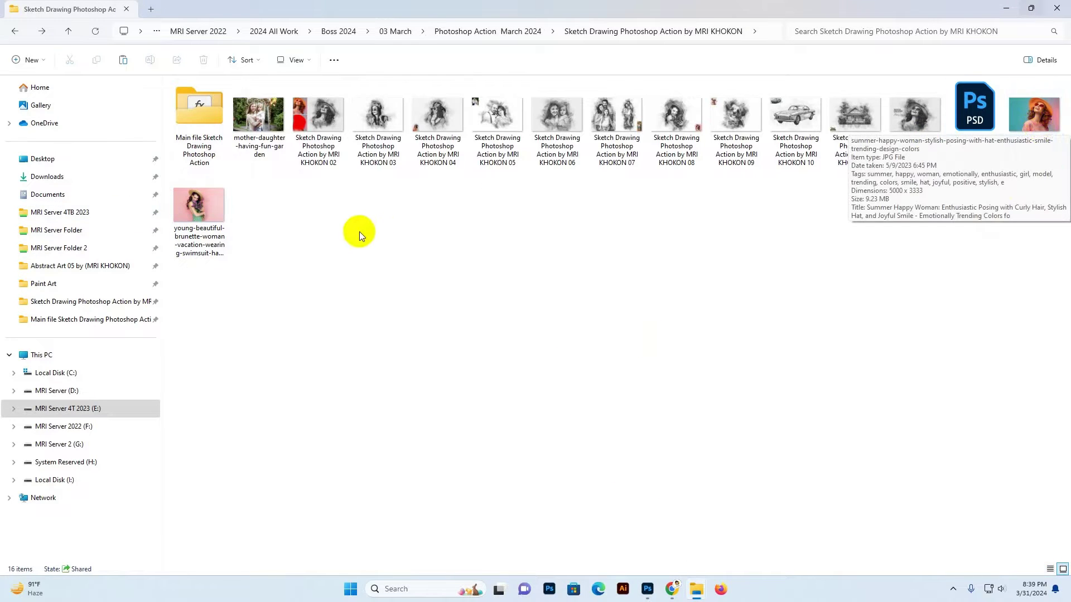
drag(204, 215, 513, 48)
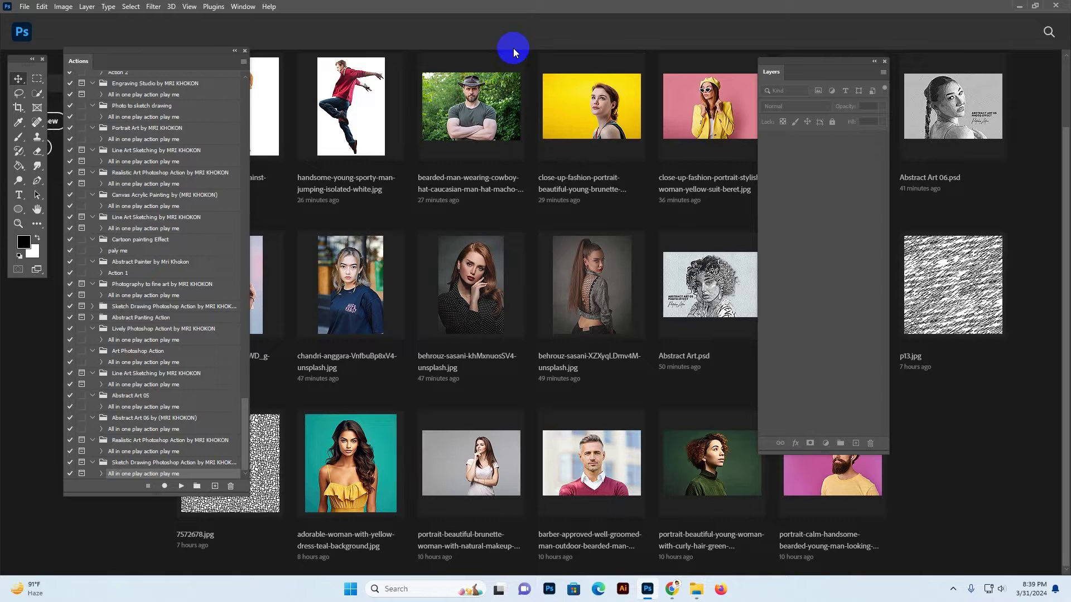
Open the "young-beautiful-brunette-woman-vacation" photo from the Sketch Drawing Photoshop Action folder in Photoshop
click(24, 6)
click(39, 29)
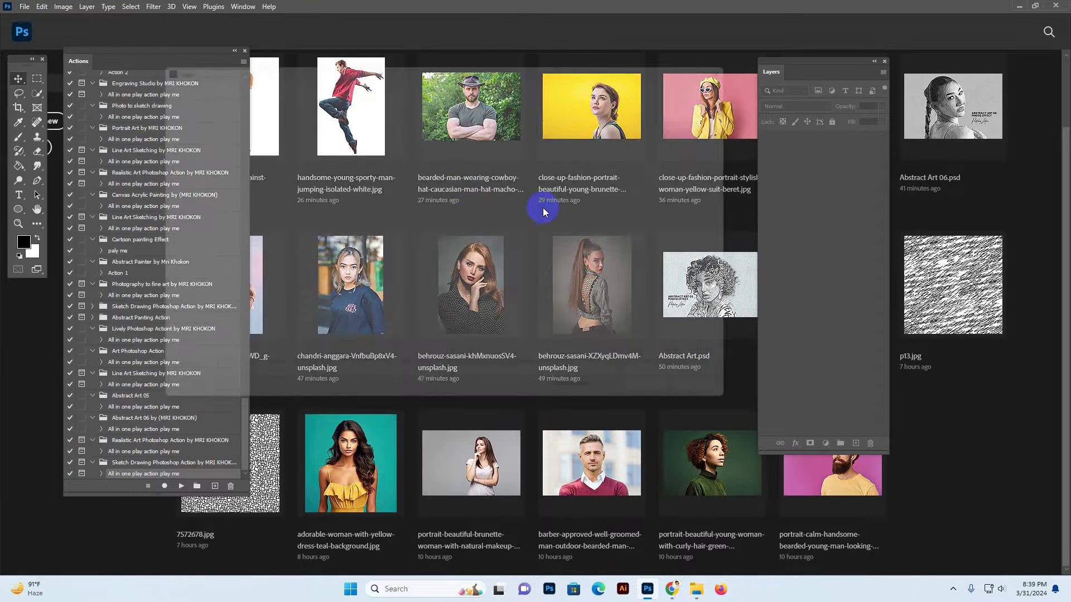
click(201, 193)
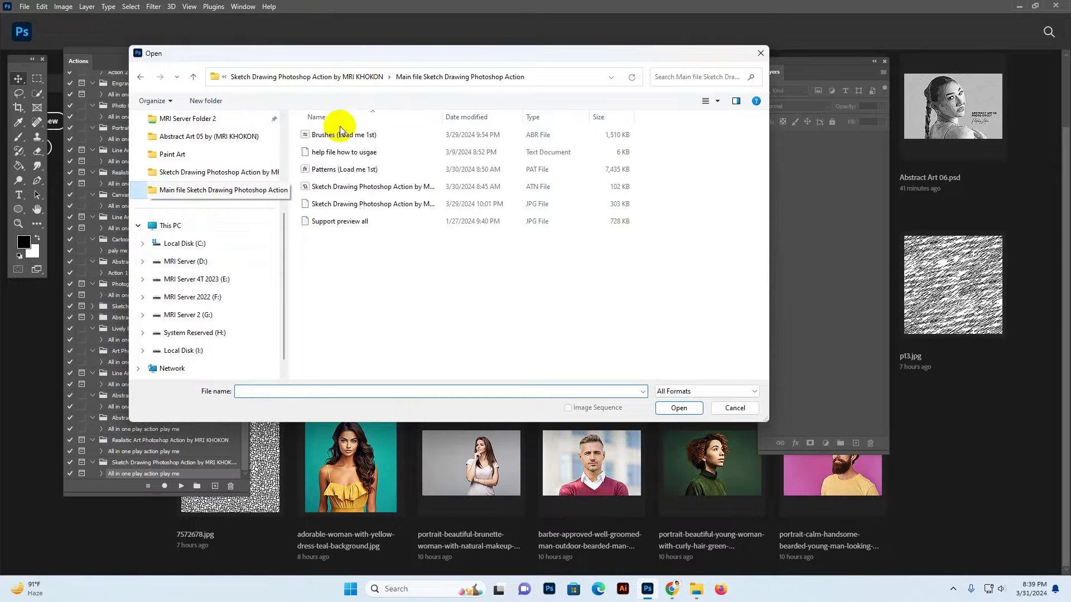
click(344, 78)
click(327, 335)
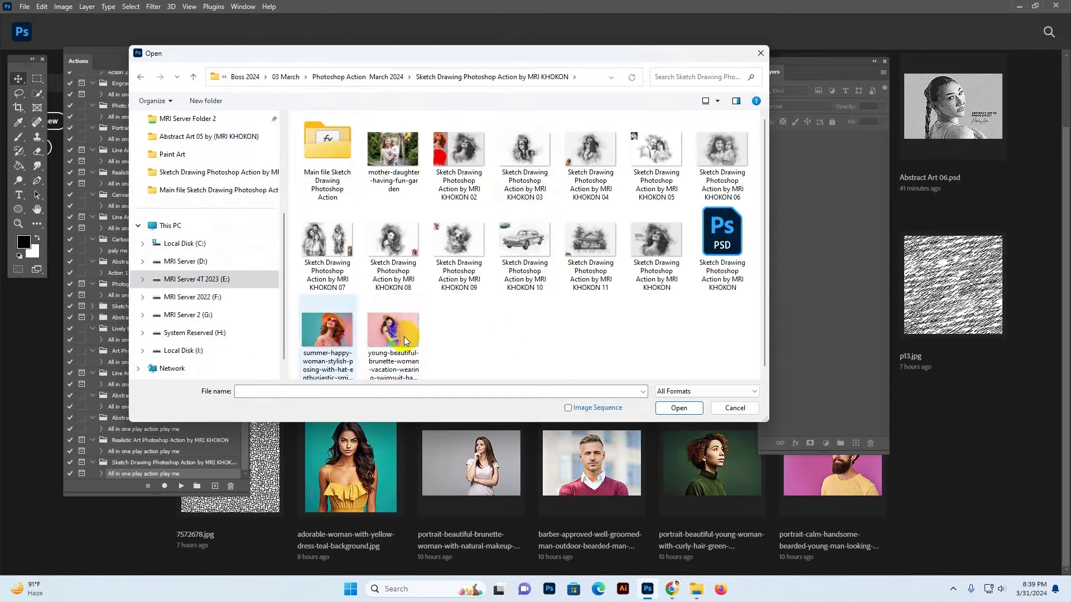
ctrl+click(393, 335)
click(679, 408)
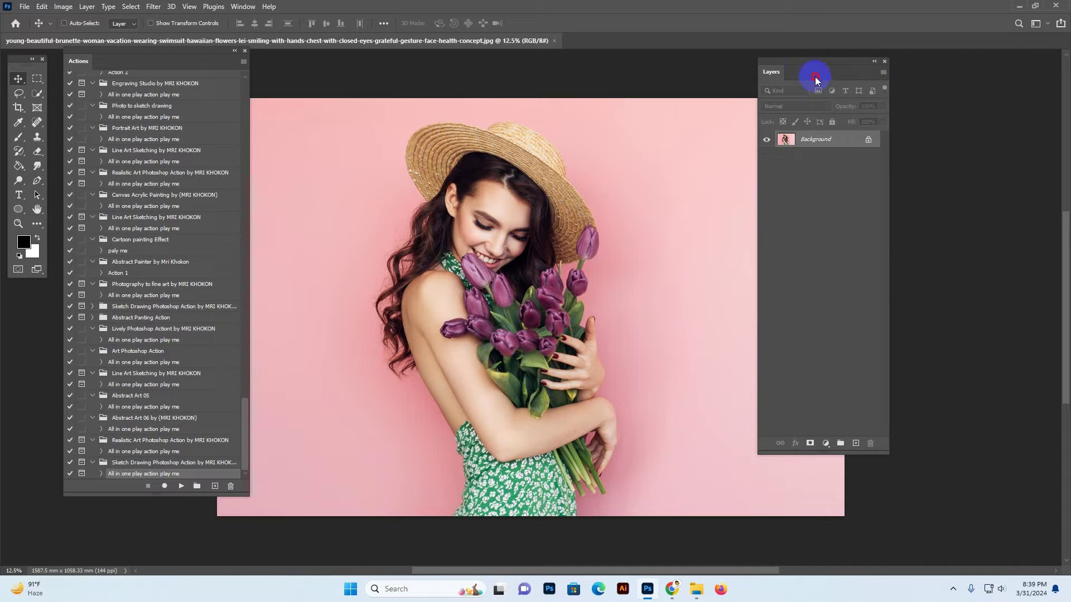
Reposition the Layers and Actions panels so that more of the photo is uncovered
drag(813, 80, 940, 95)
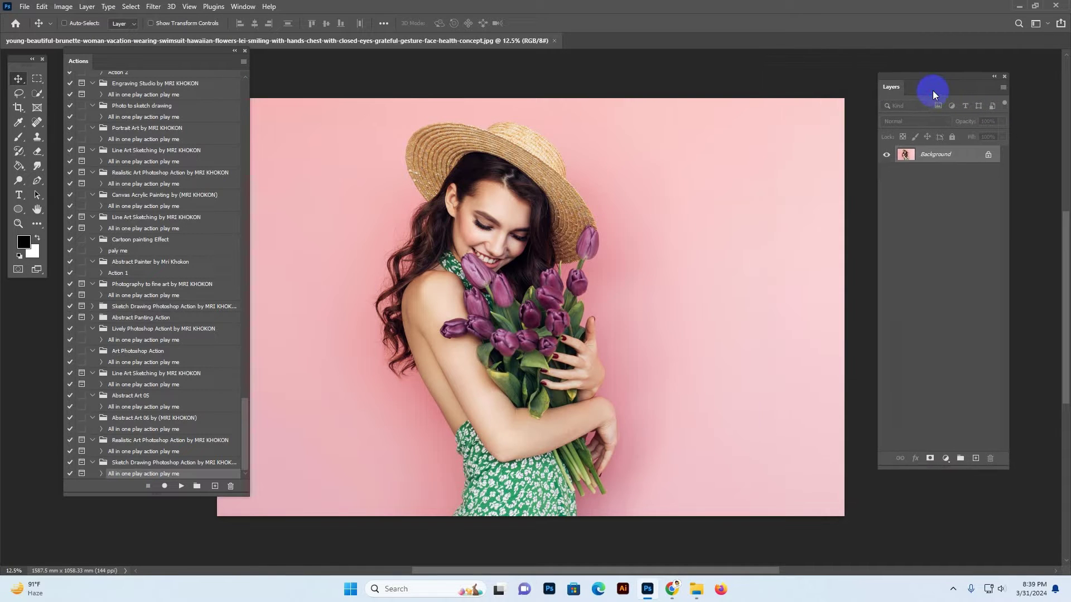
drag(887, 469, 885, 470)
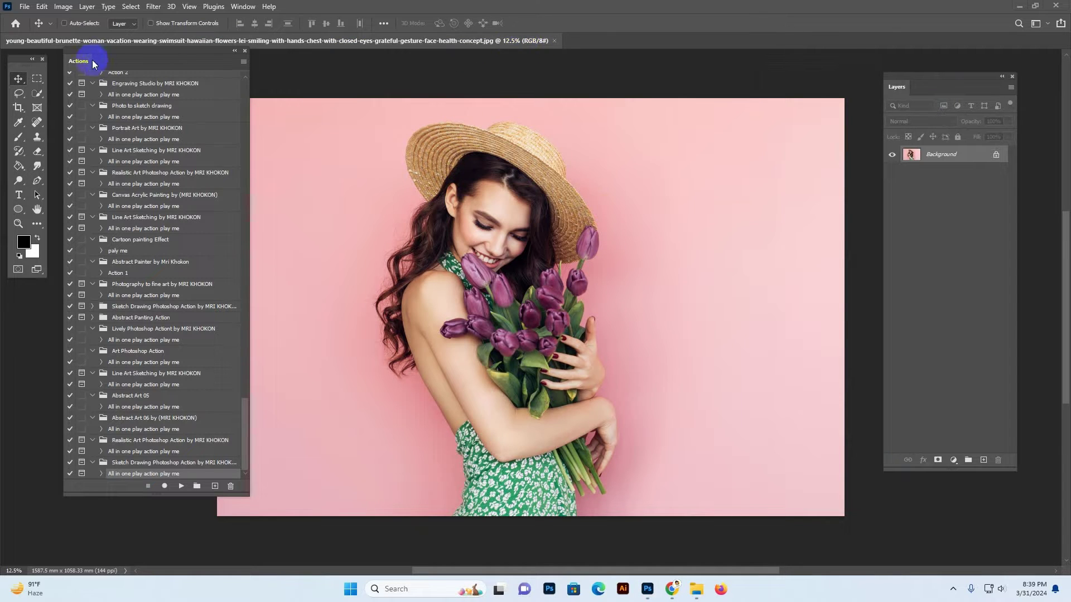
drag(94, 64, 90, 74)
Set the photo's image mode to RGB Color
click(63, 6)
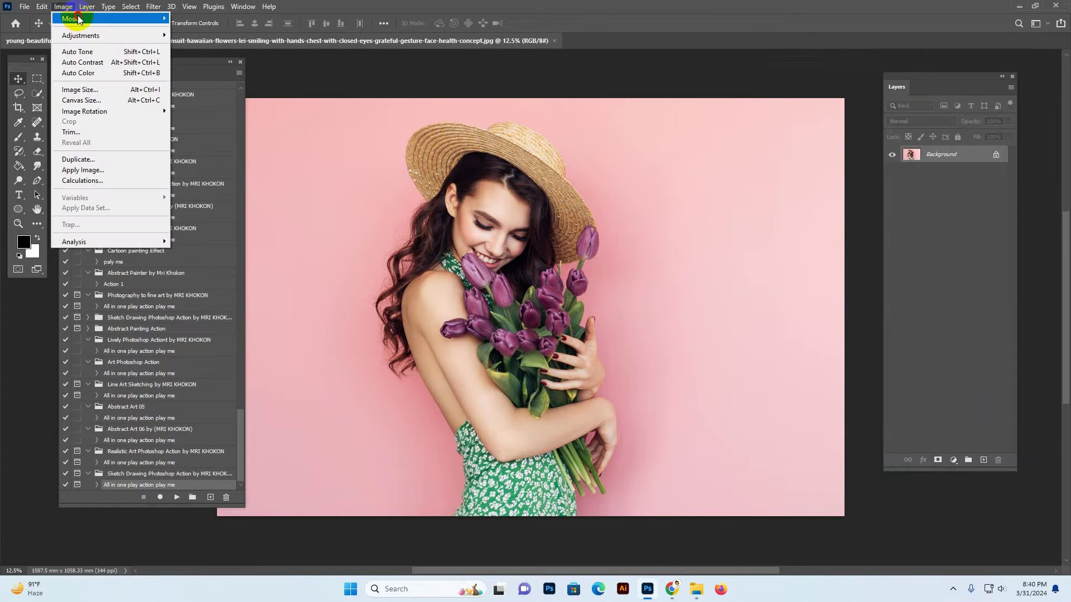
mouse_move(79, 19)
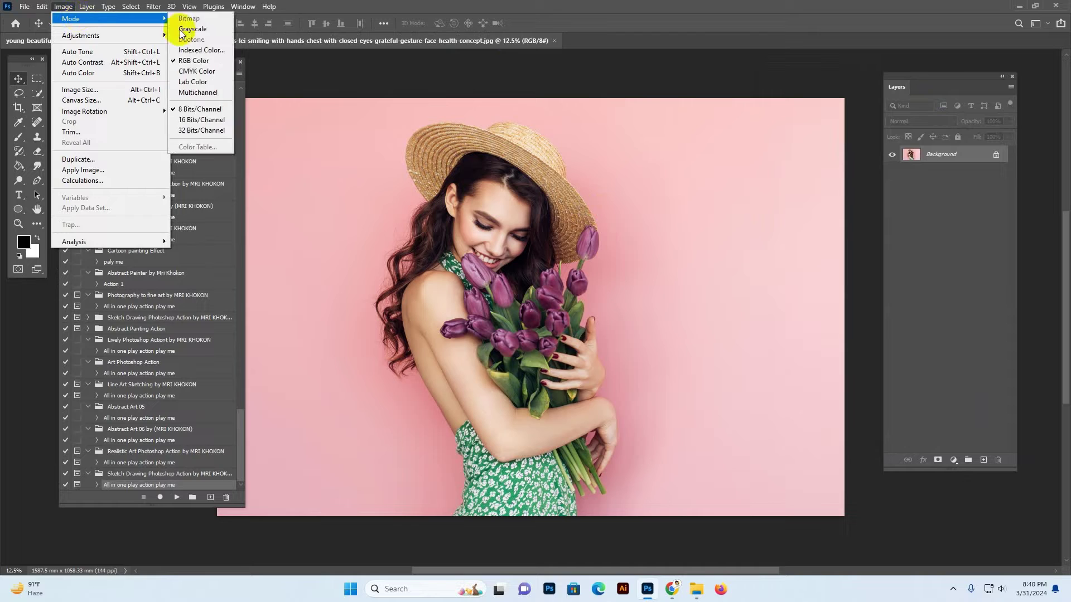
click(187, 62)
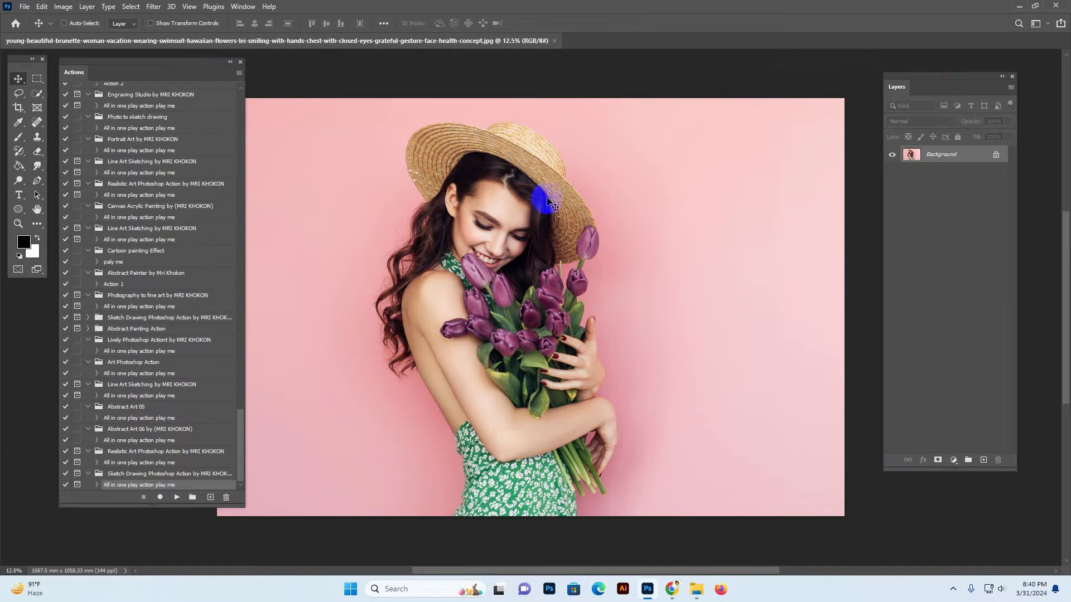
Extend the canvas above the woman's hat with the Crop tool to a height of about 1278 mm and apply the crop
drag(544, 189, 602, 234)
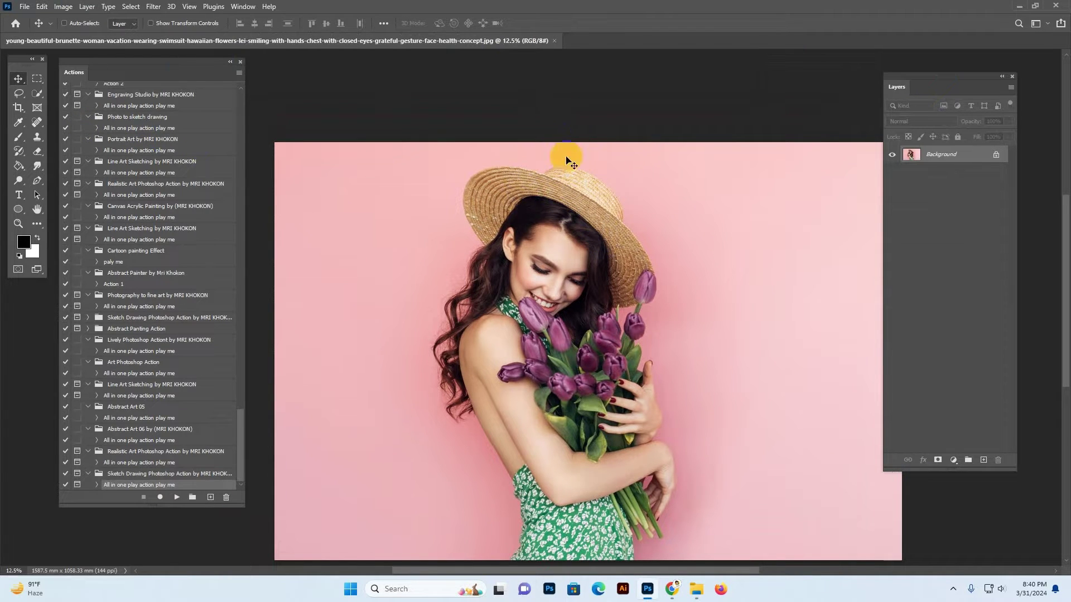
click(13, 109)
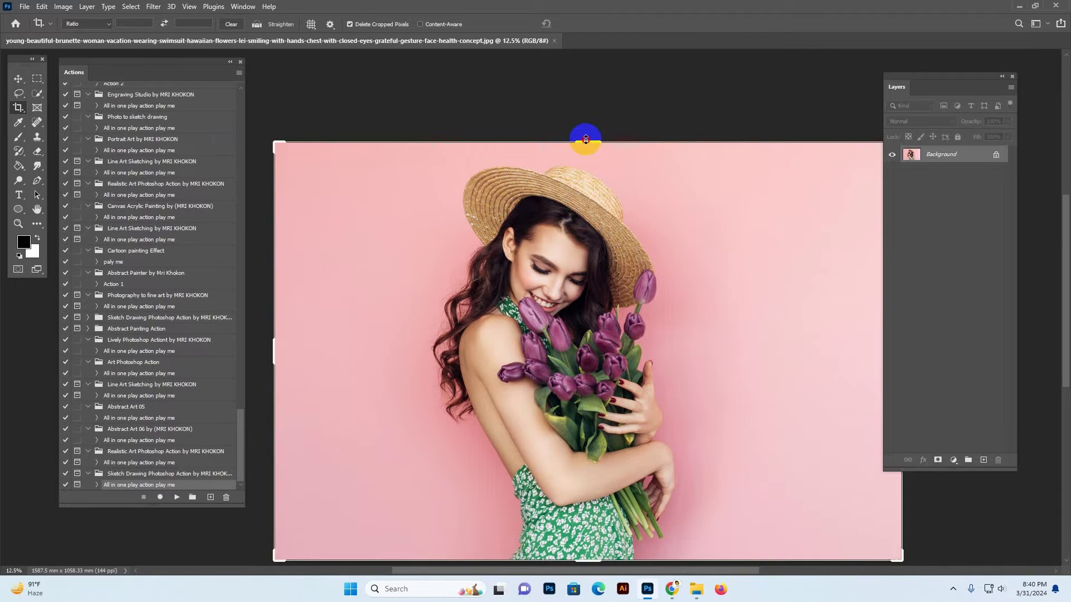
drag(586, 140, 580, 98)
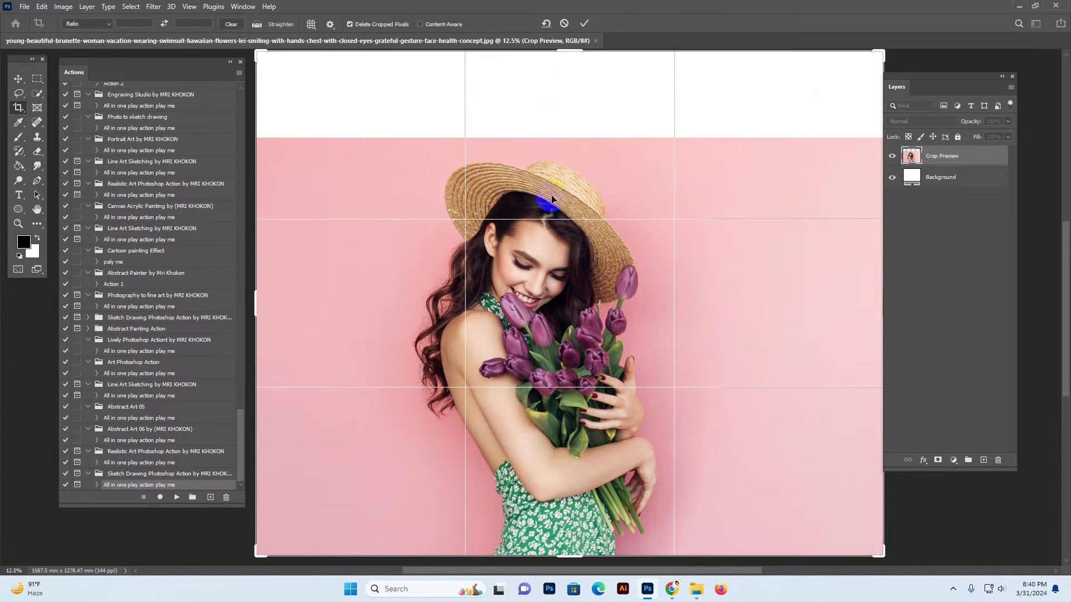
drag(551, 199, 581, 102)
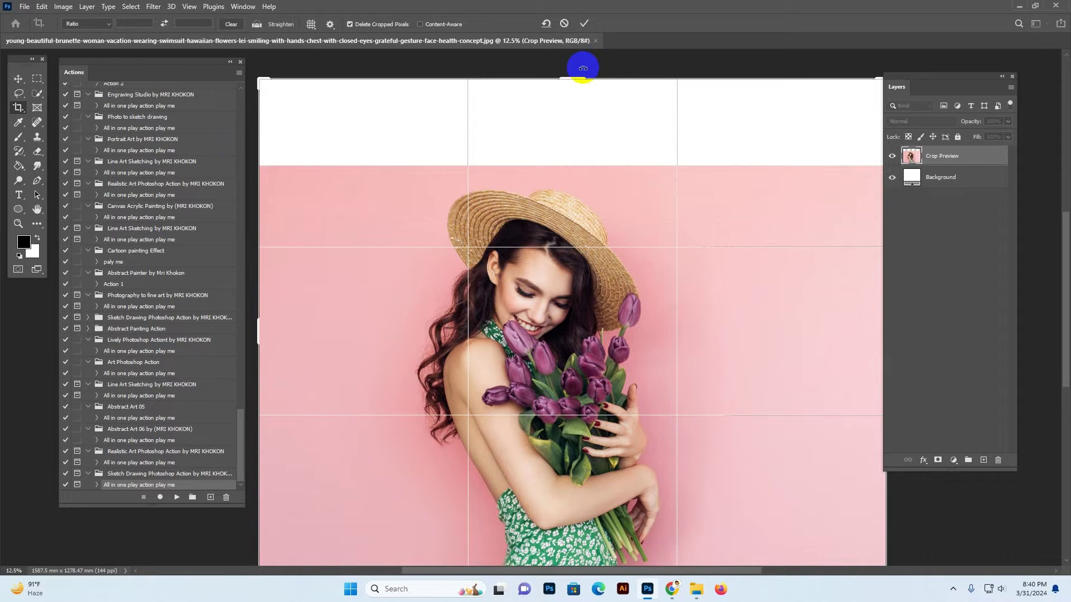
click(19, 80)
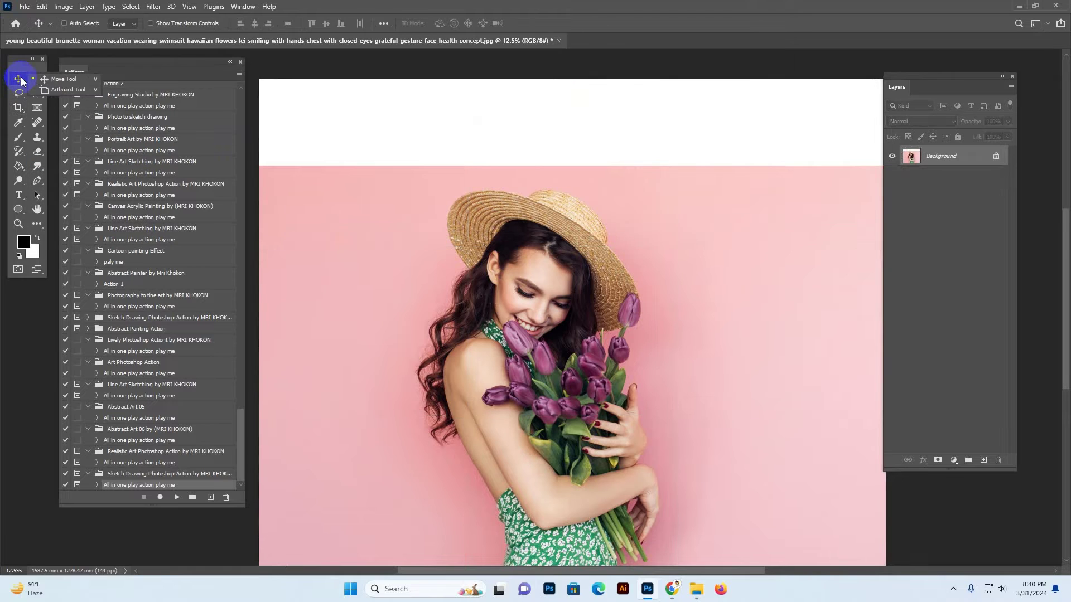
Crop the photo's right side and extend the canvas slightly at the left and bottom to about 1517 × 1377 mm, applying the crop
click(18, 107)
drag(478, 260, 836, 296)
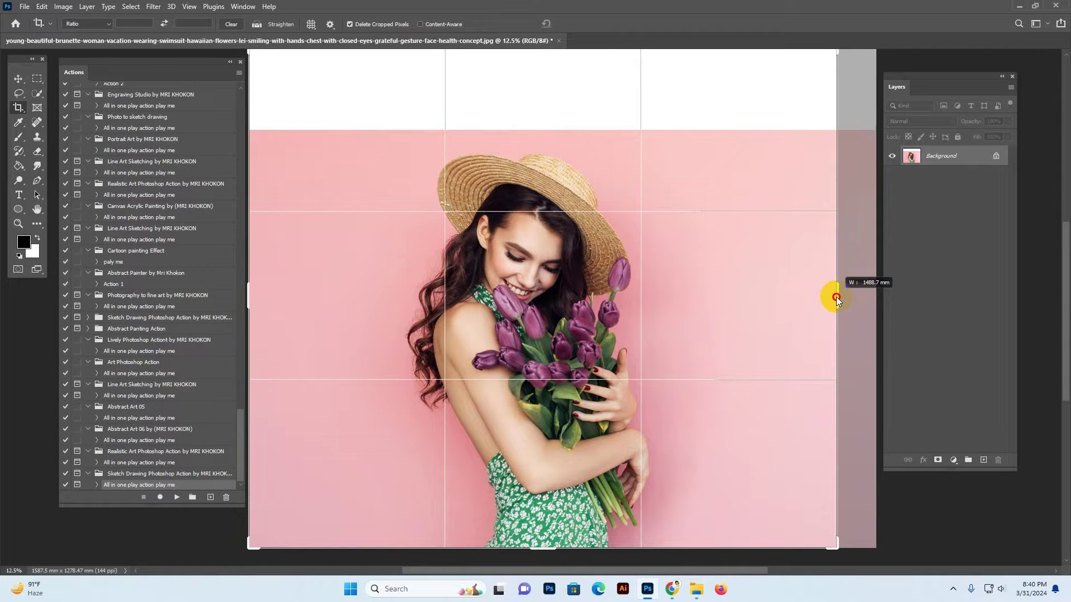
drag(306, 289, 301, 287)
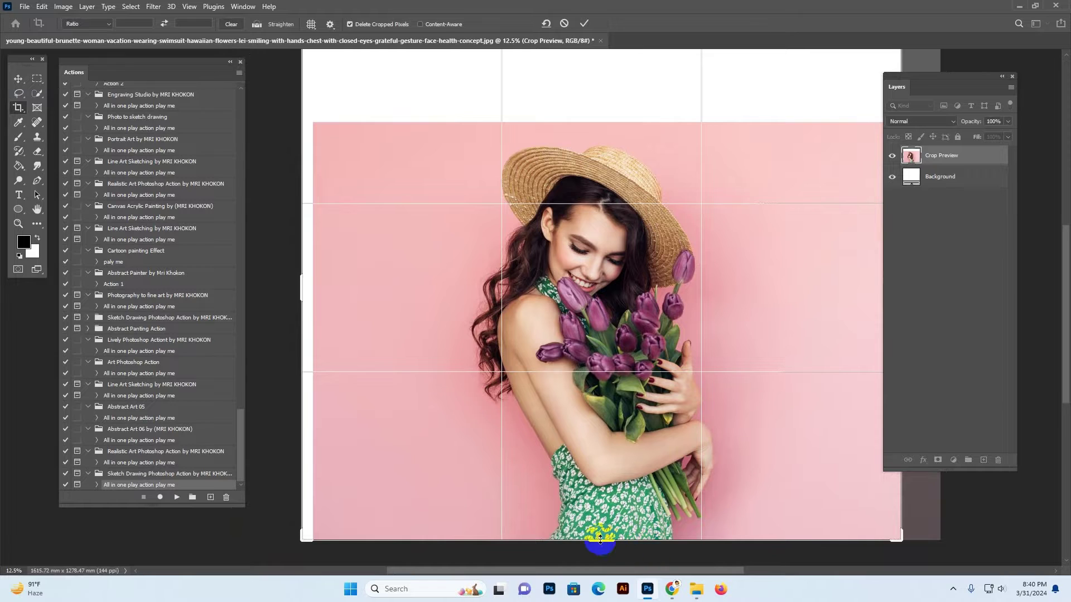
drag(600, 539, 597, 552)
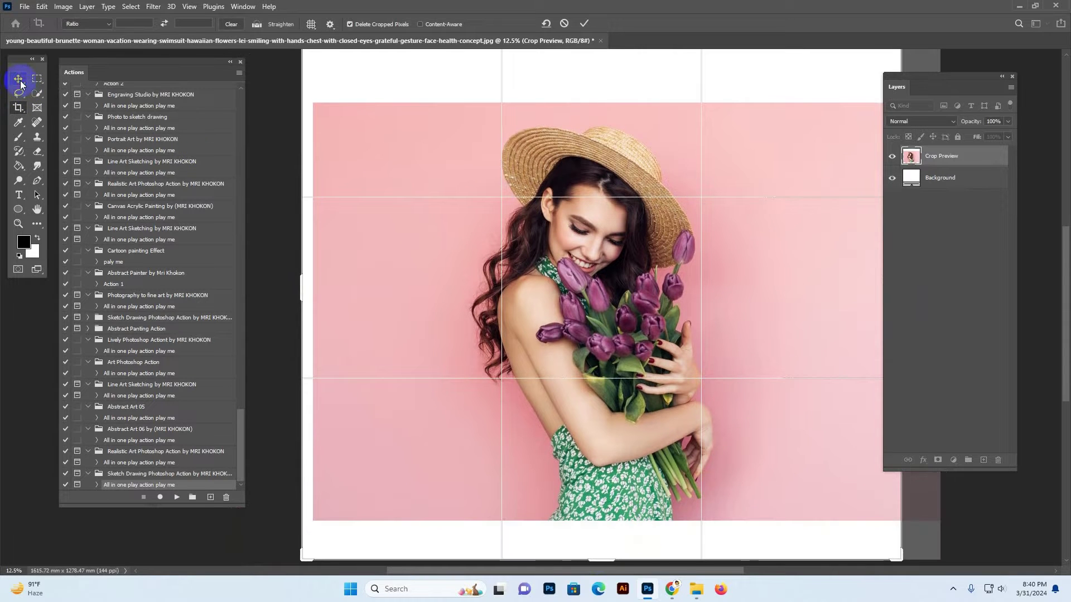
click(20, 82)
Reposition and widen the Layers panel beside the photo, toggling its visibility off and on in between
drag(922, 81, 946, 84)
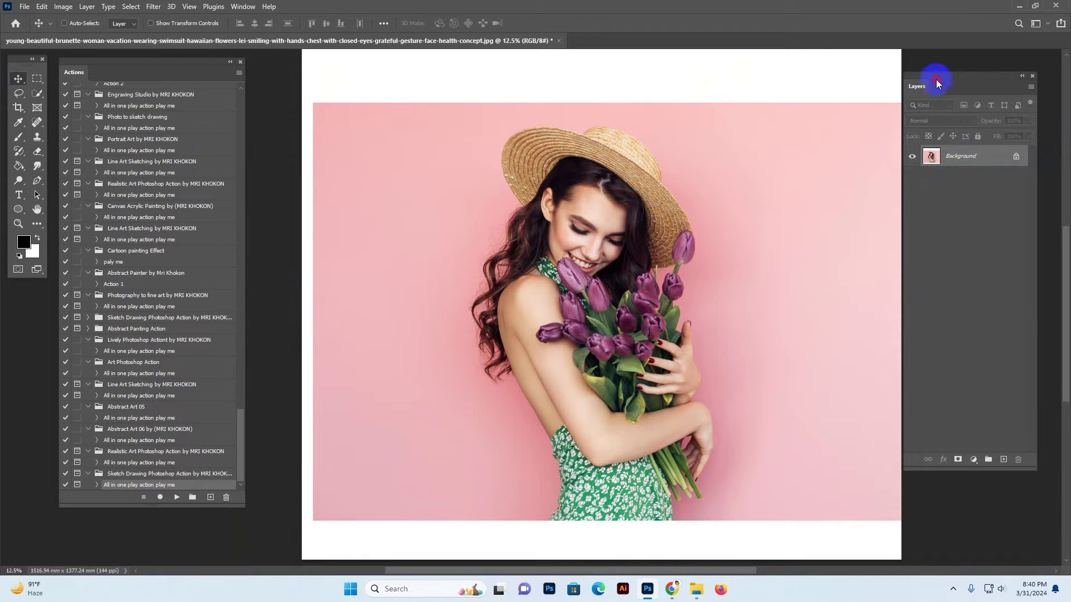
drag(939, 79, 945, 65)
click(242, 6)
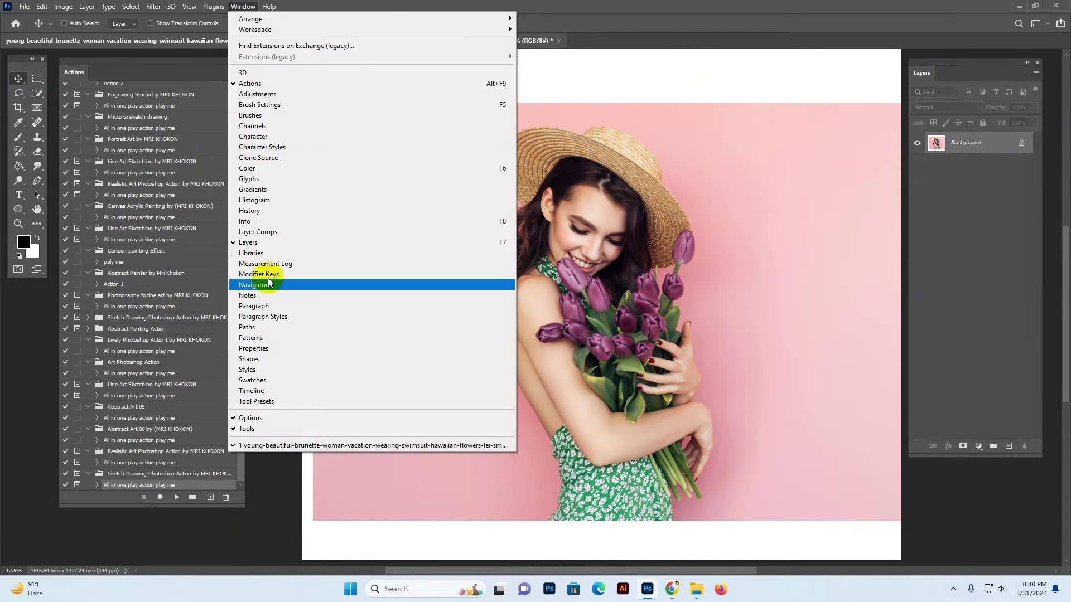
click(248, 242)
click(242, 6)
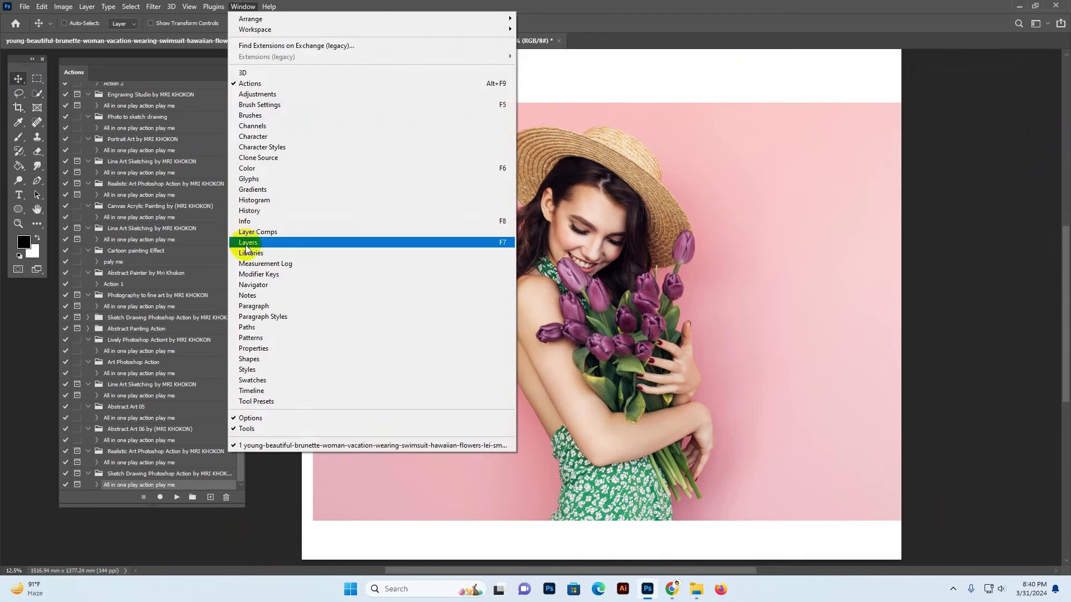
click(248, 242)
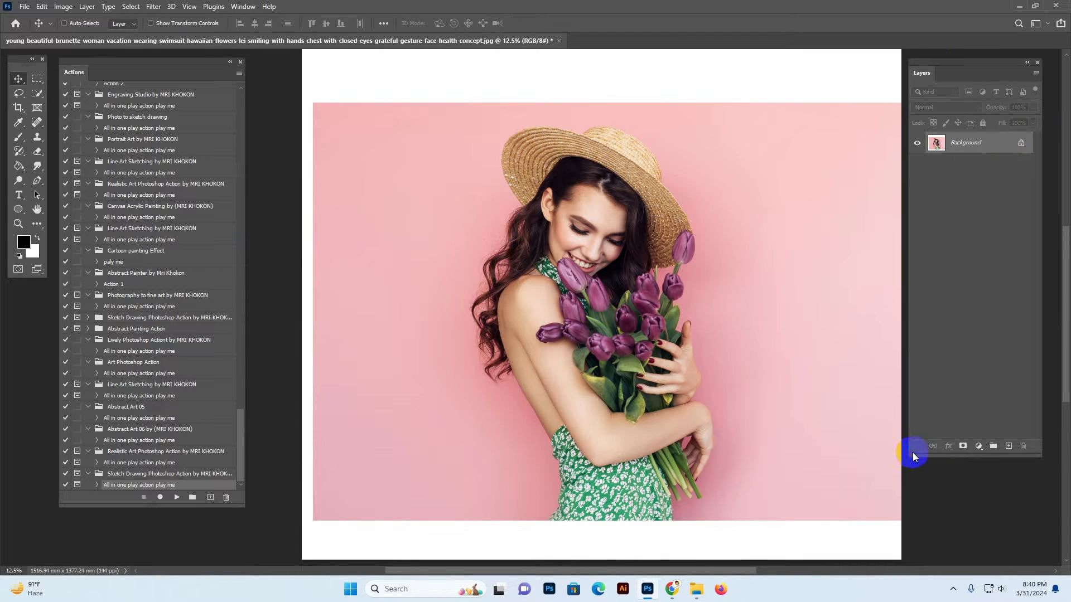
drag(914, 456, 866, 462)
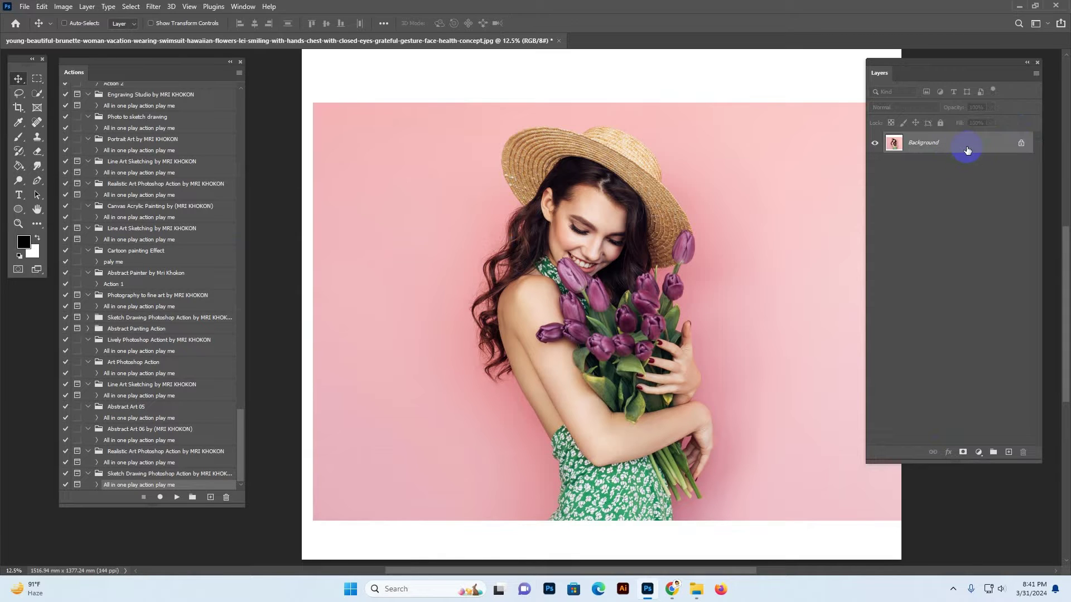
Convert the locked Background into a regular layer and flatten the image back into a Background
click(419, 181)
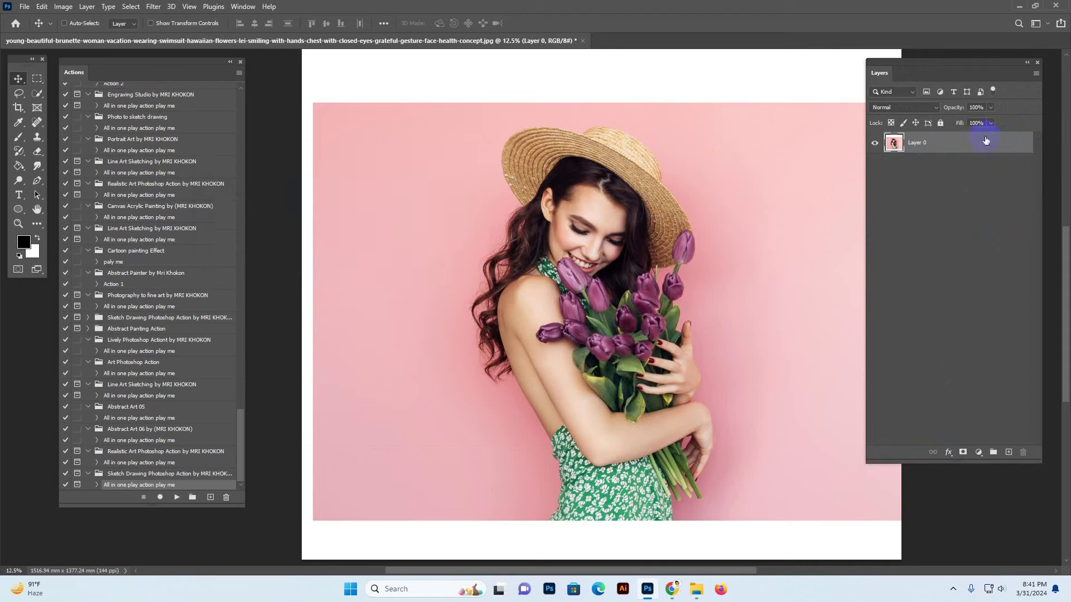
right_click(964, 143)
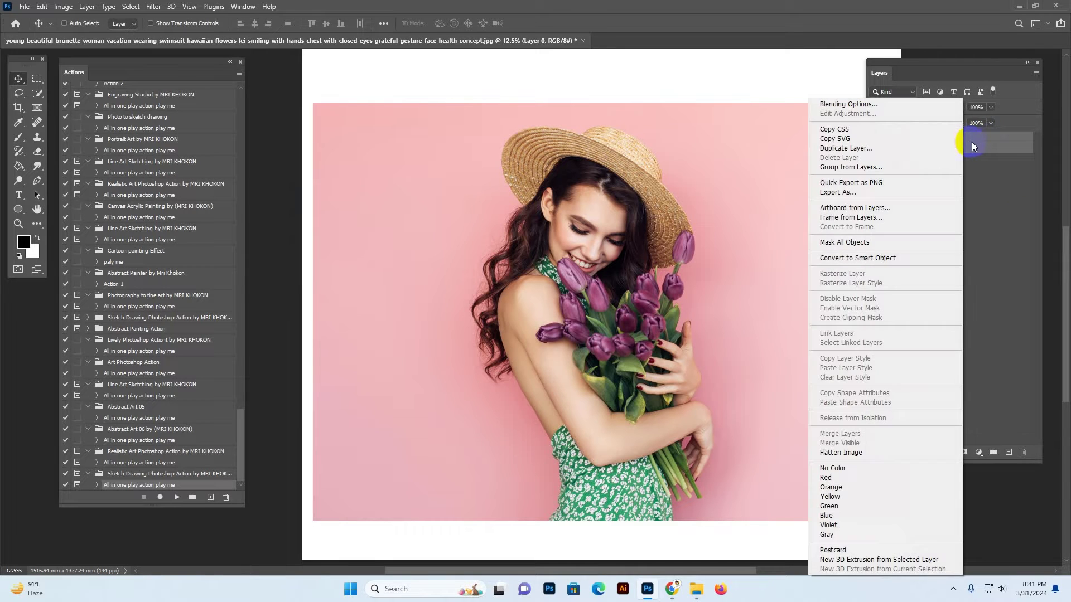
click(854, 453)
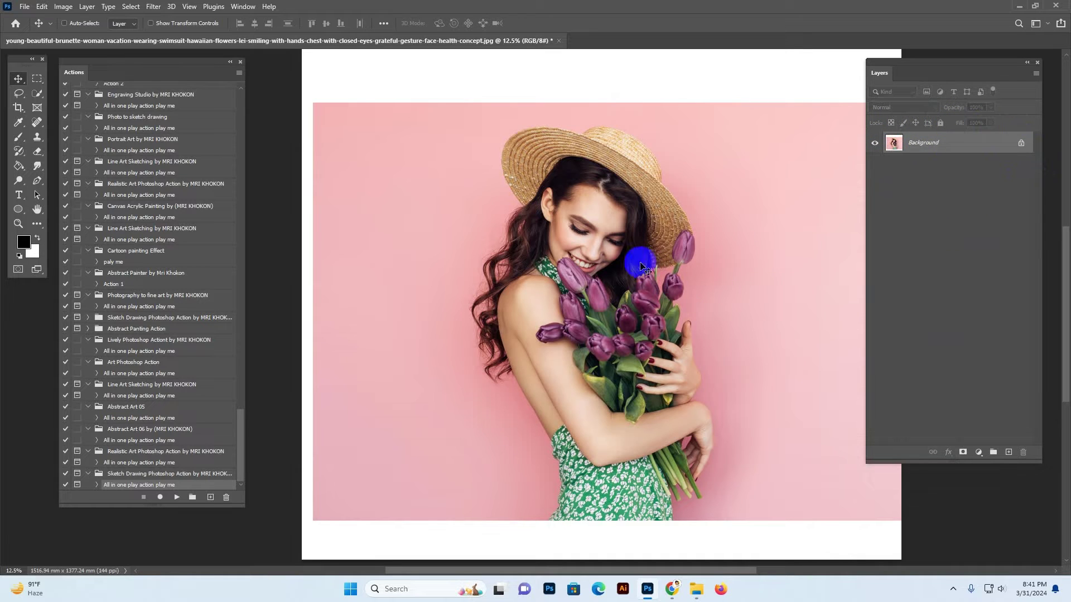
Resize the image to a width of 3500 pixels with the proportions kept
click(54, 7)
click(90, 86)
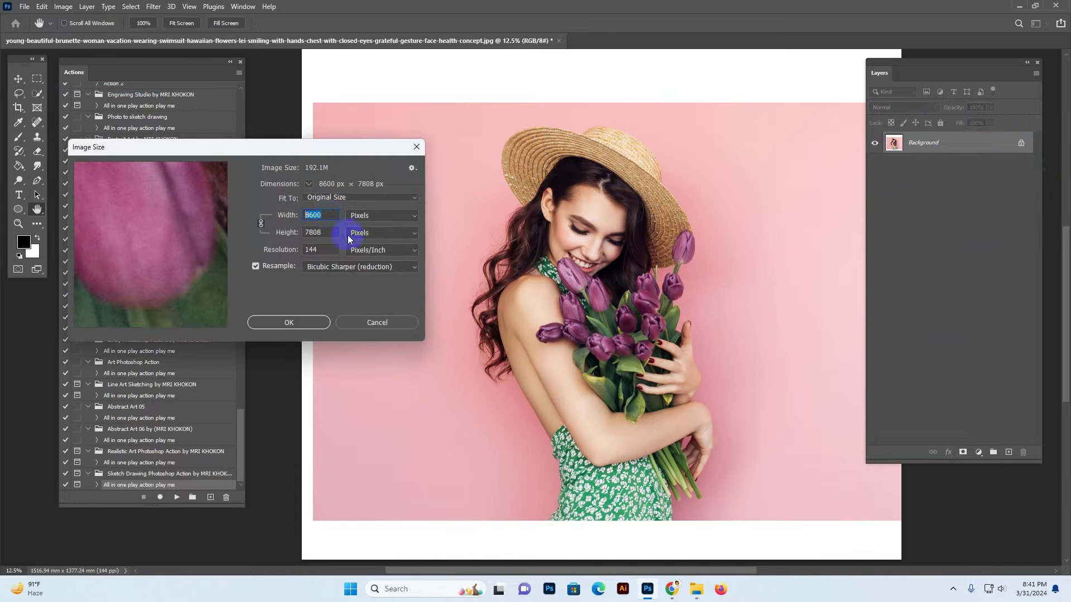
text(3500)
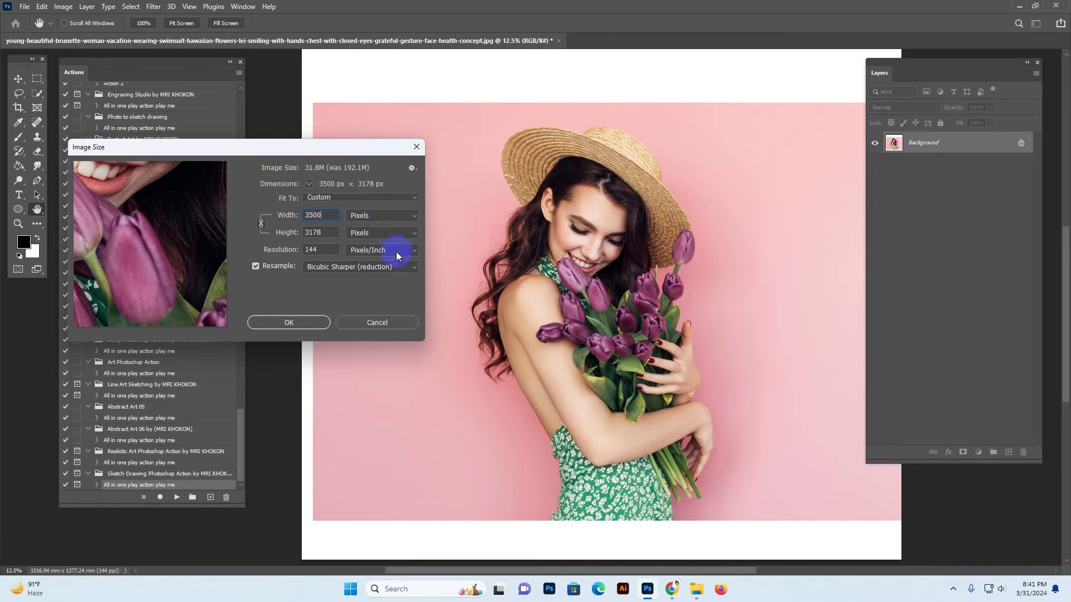
click(310, 323)
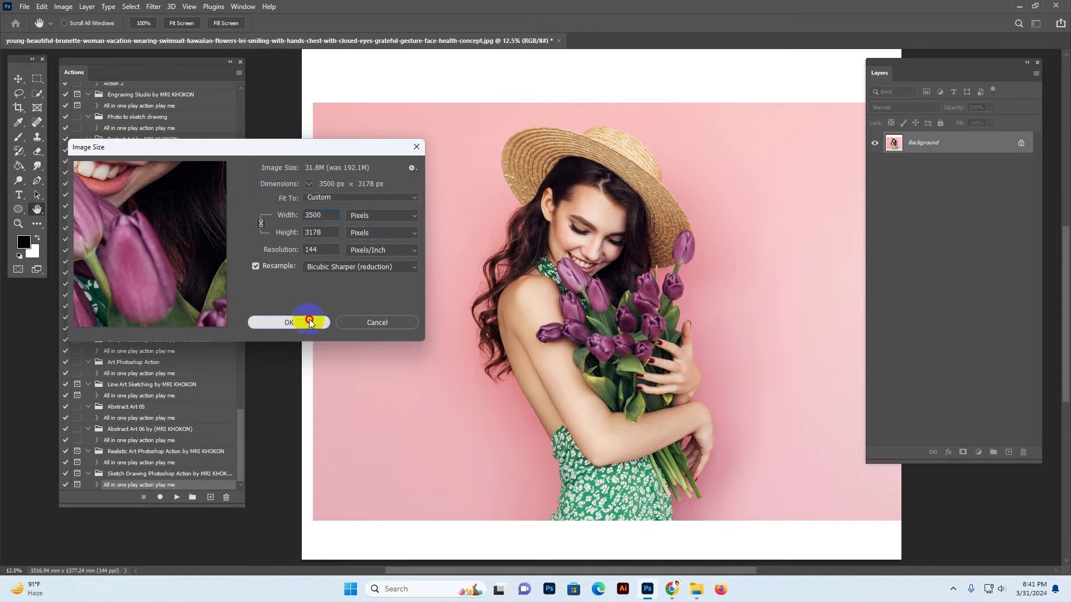
key(v)
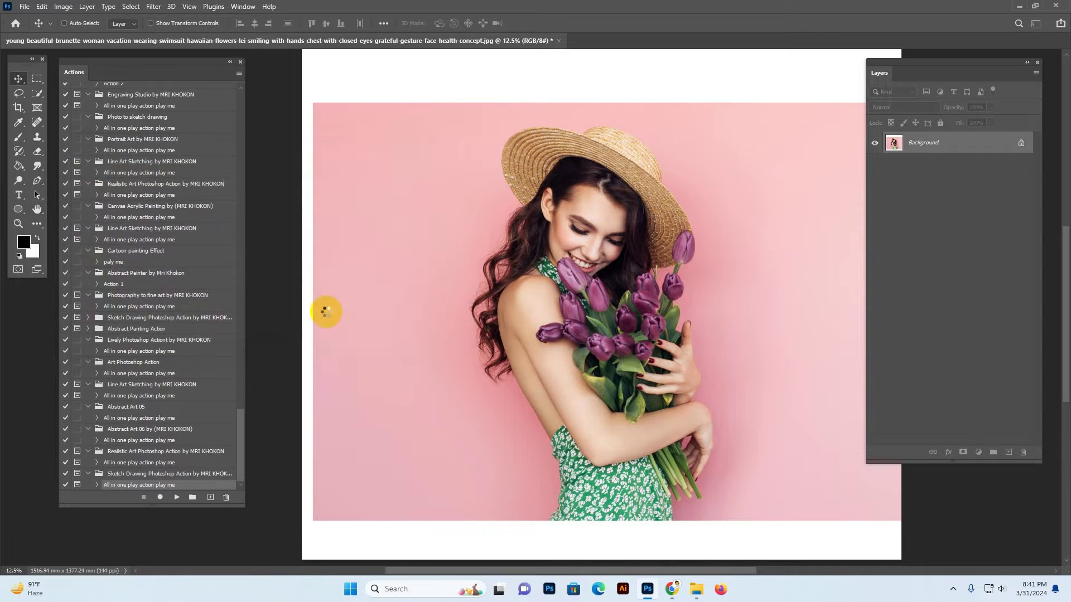
Select the woman with the Quick Selection tool's Select Subject command
click(536, 191)
click(562, 195)
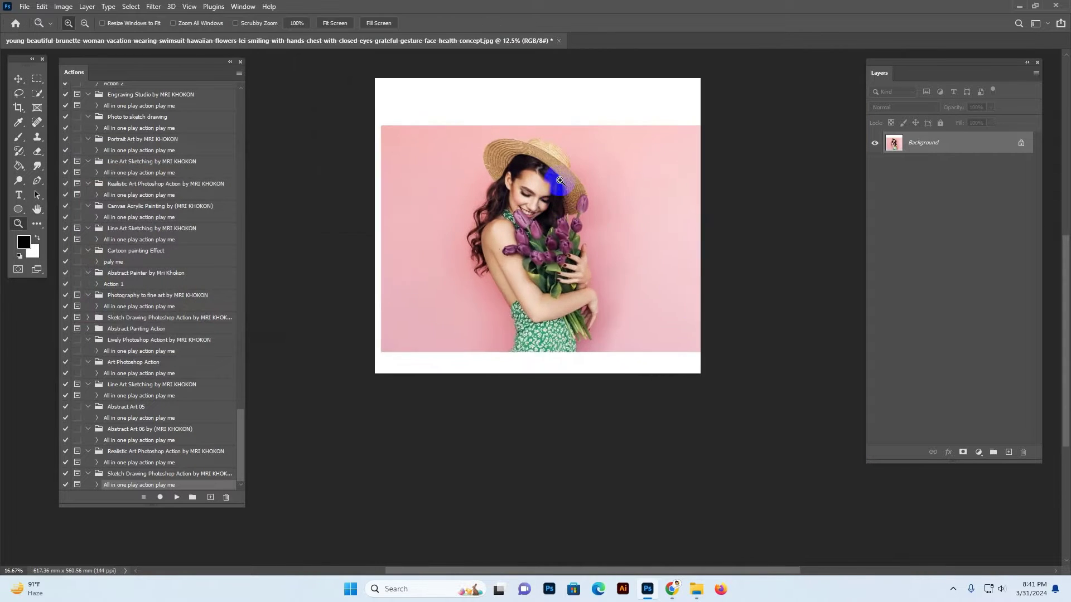
click(35, 96)
right_click(36, 96)
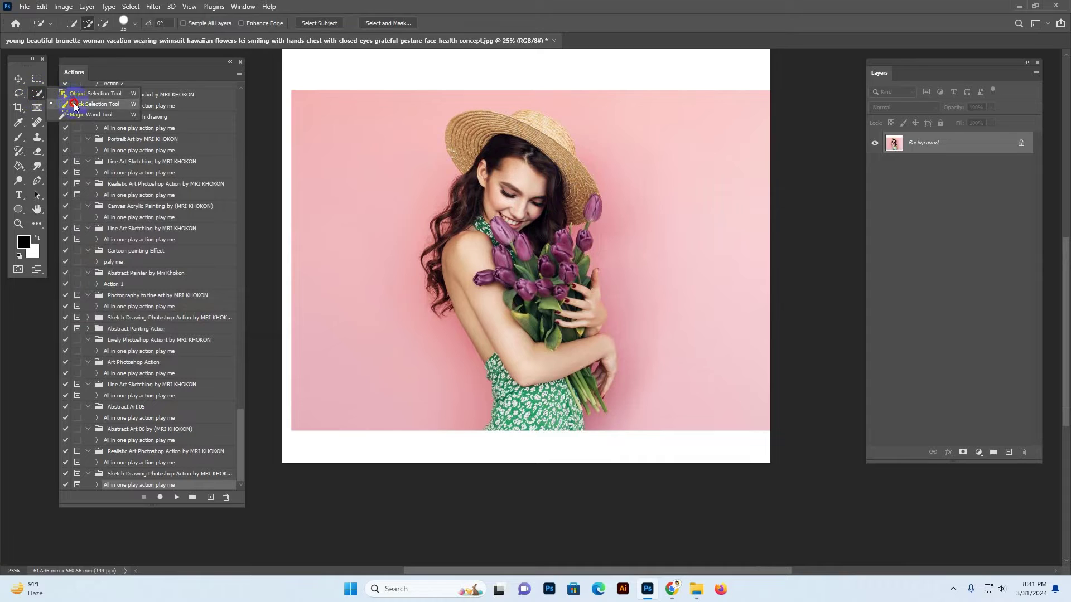
click(74, 106)
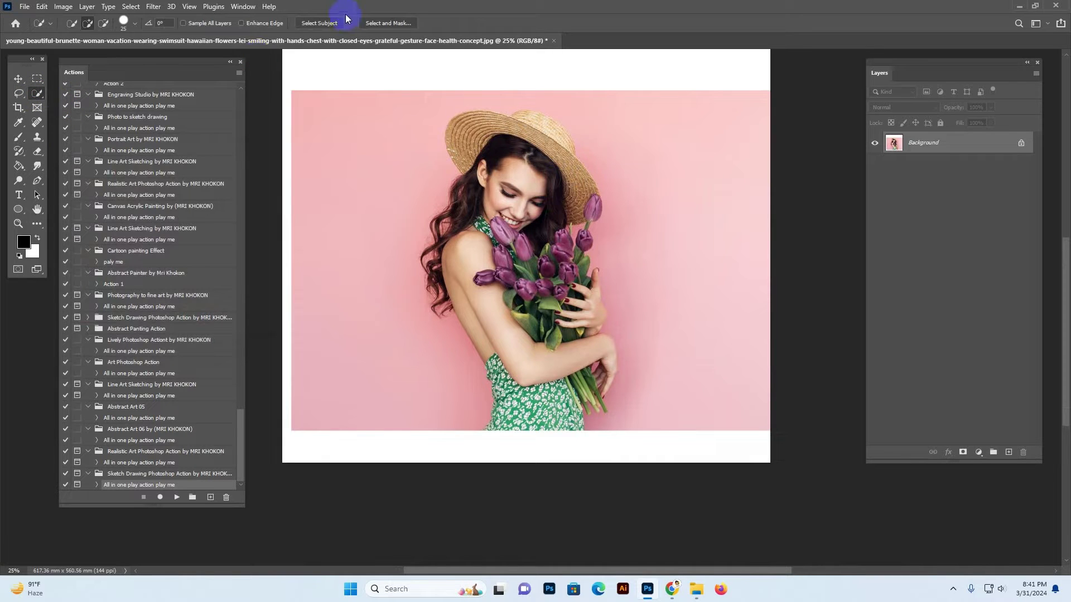
right_click(39, 96)
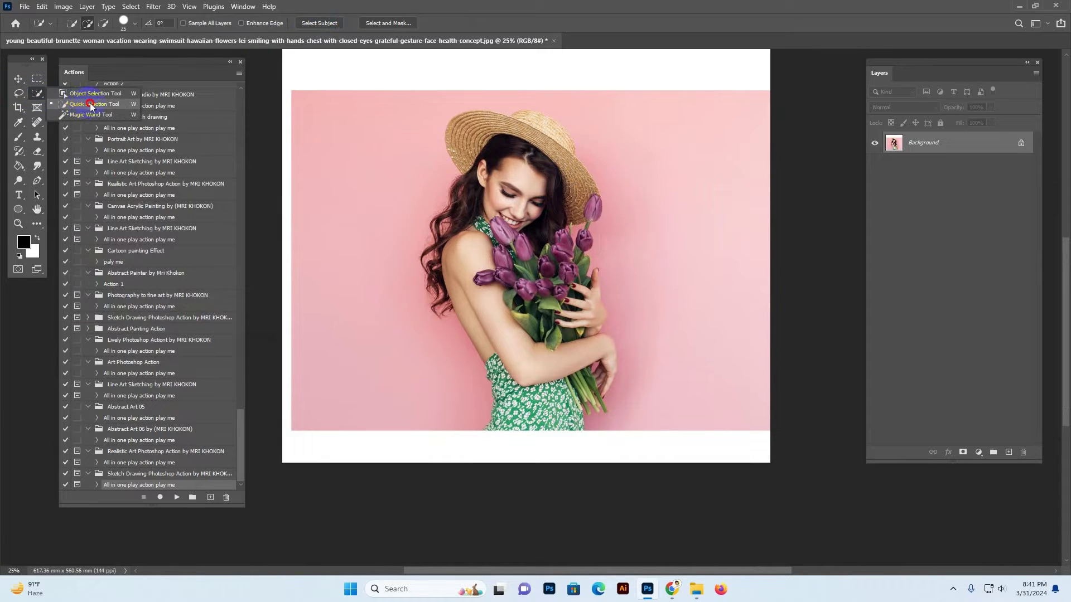
click(91, 104)
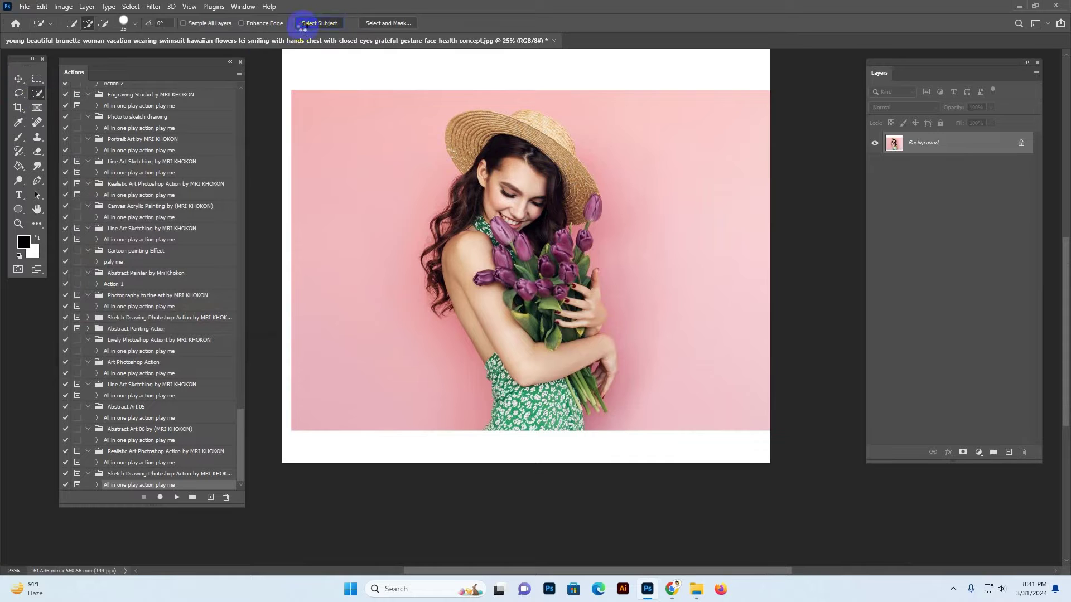
click(302, 28)
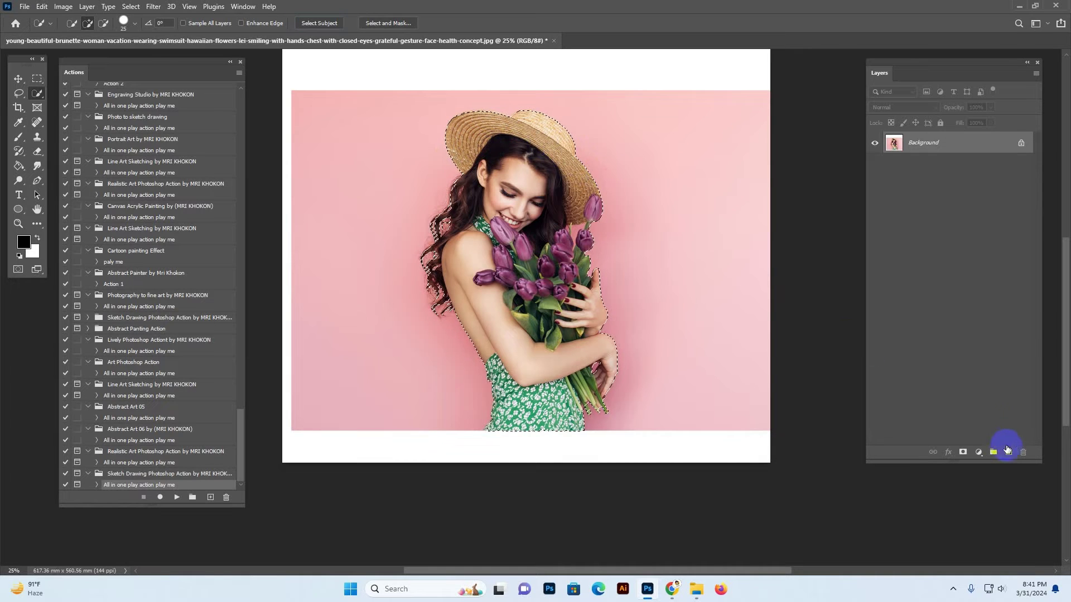
Add a new empty layer above the Background and rename it "brush"
click(1007, 449)
click(537, 258)
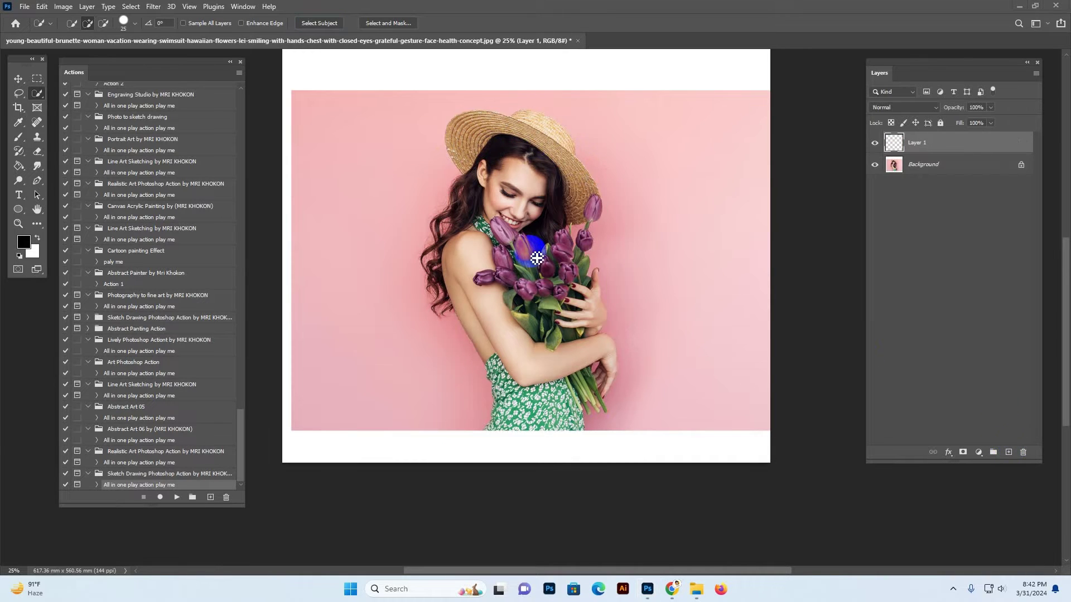
mouse_move(536, 258)
mouse_down()
mouse_move(568, 239)
mouse_move(509, 156)
mouse_up()
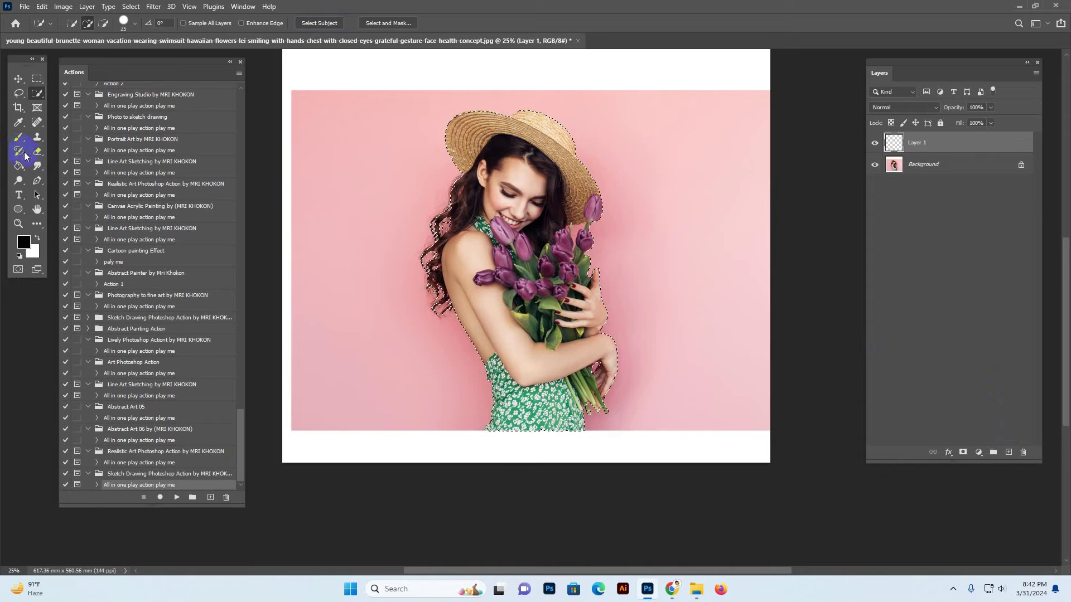
click(30, 169)
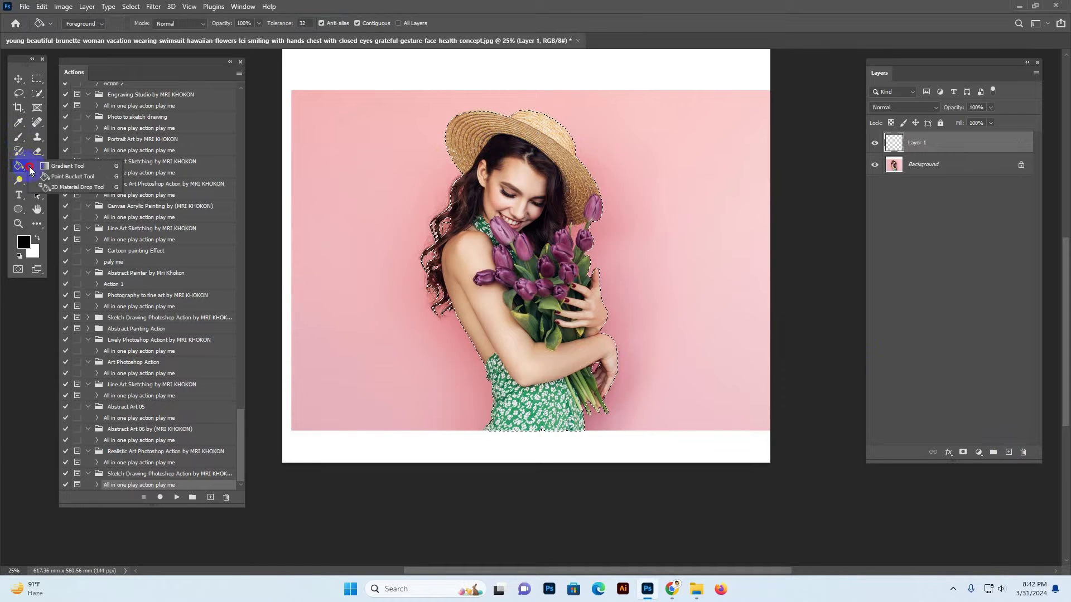
click(72, 177)
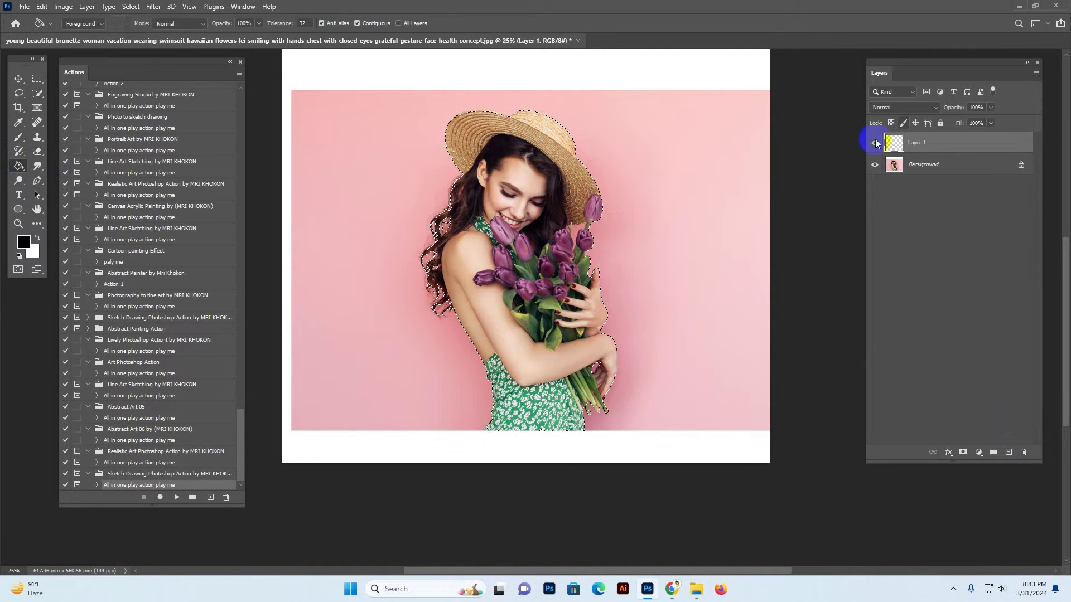
click(923, 144)
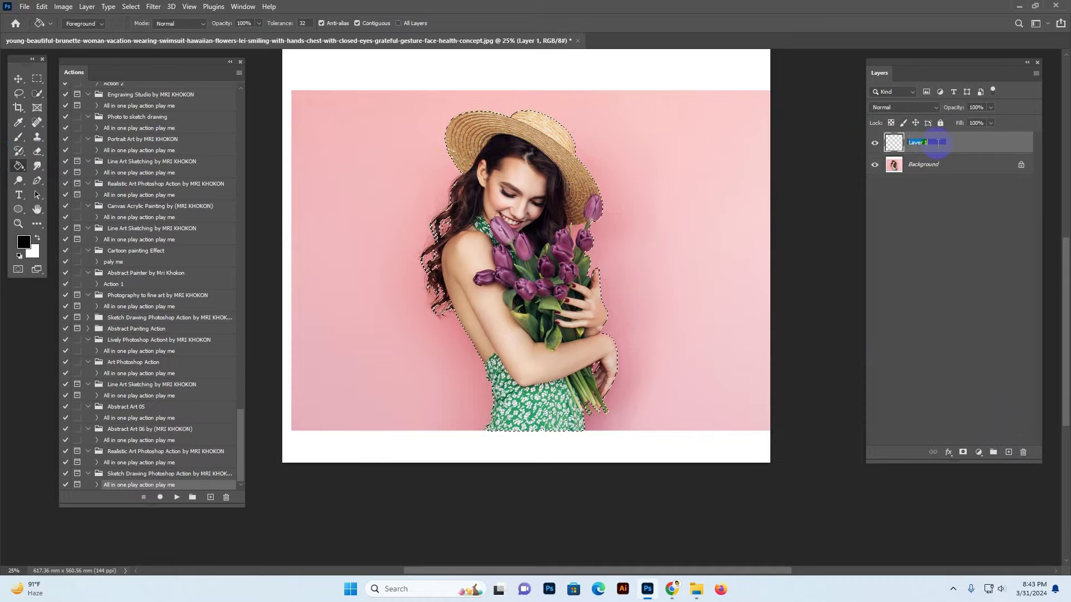
click(917, 143)
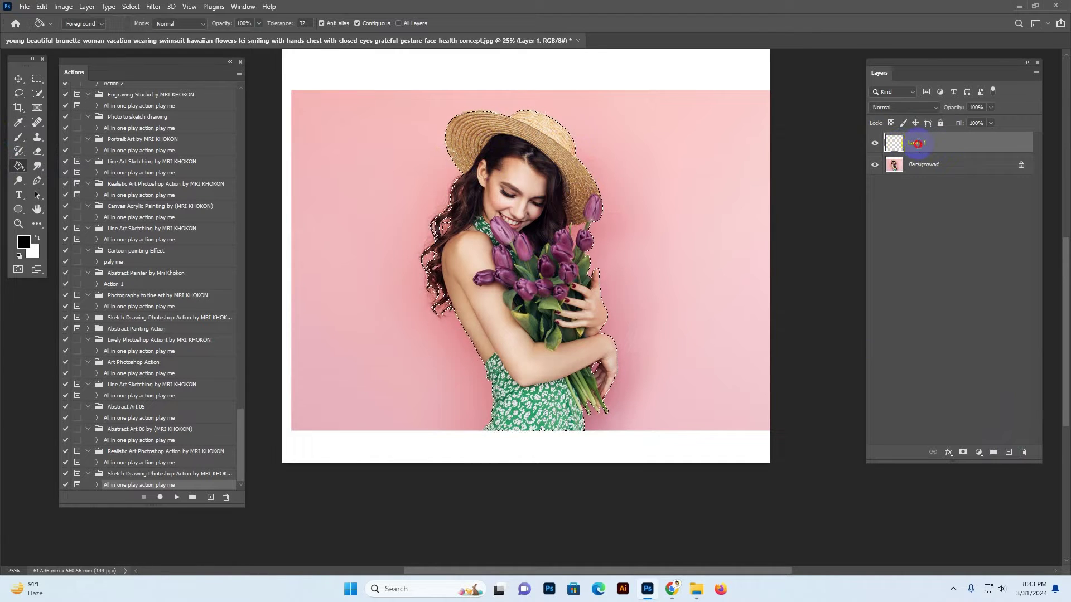
double_click(918, 143)
text(brush)
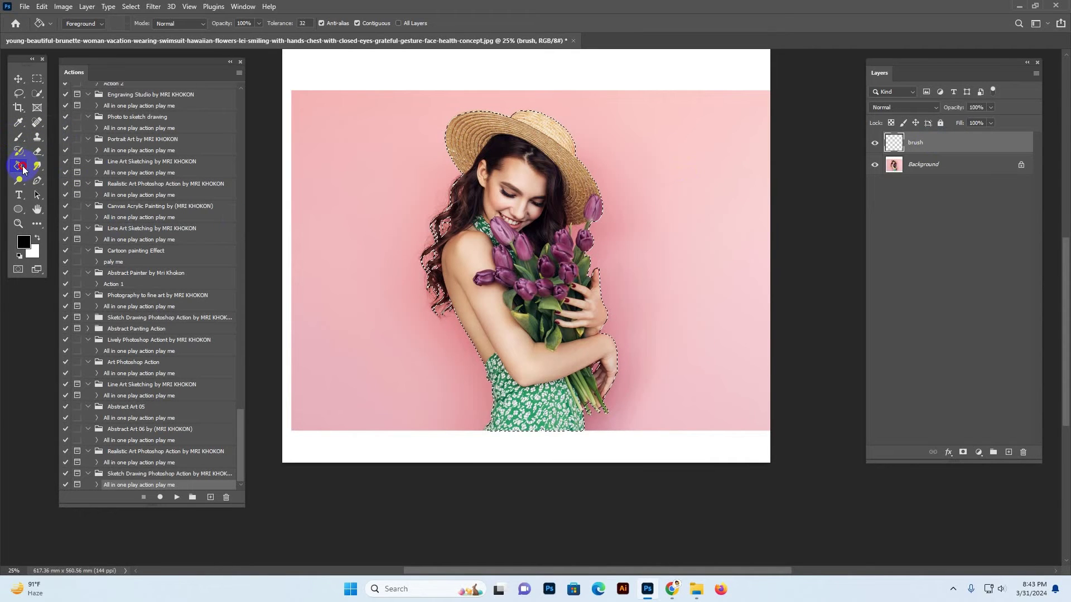
Set the foreground color to a bright red
click(23, 242)
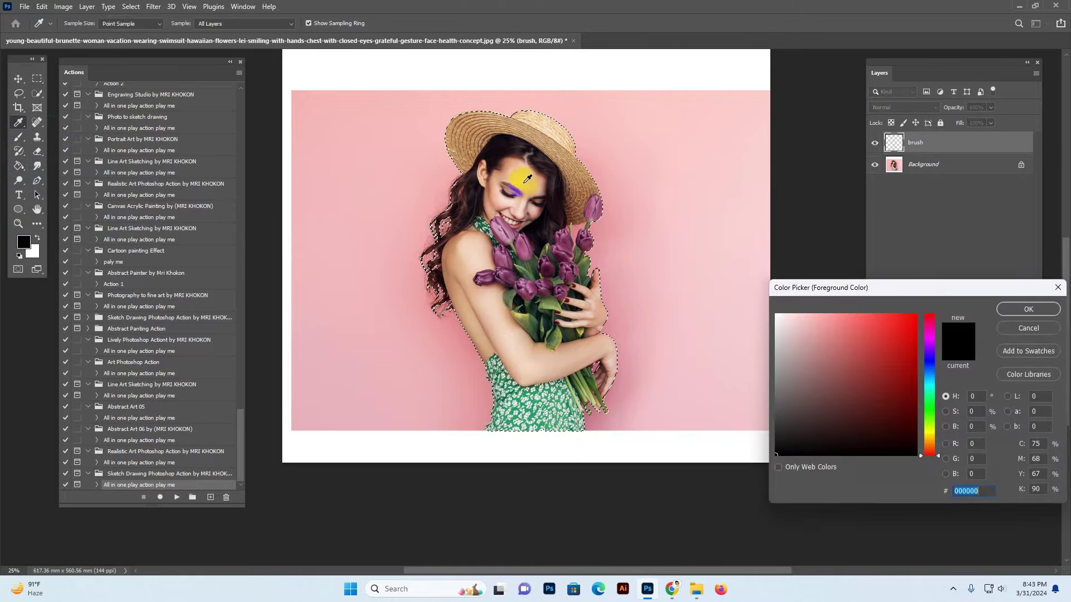
click(914, 315)
click(1028, 309)
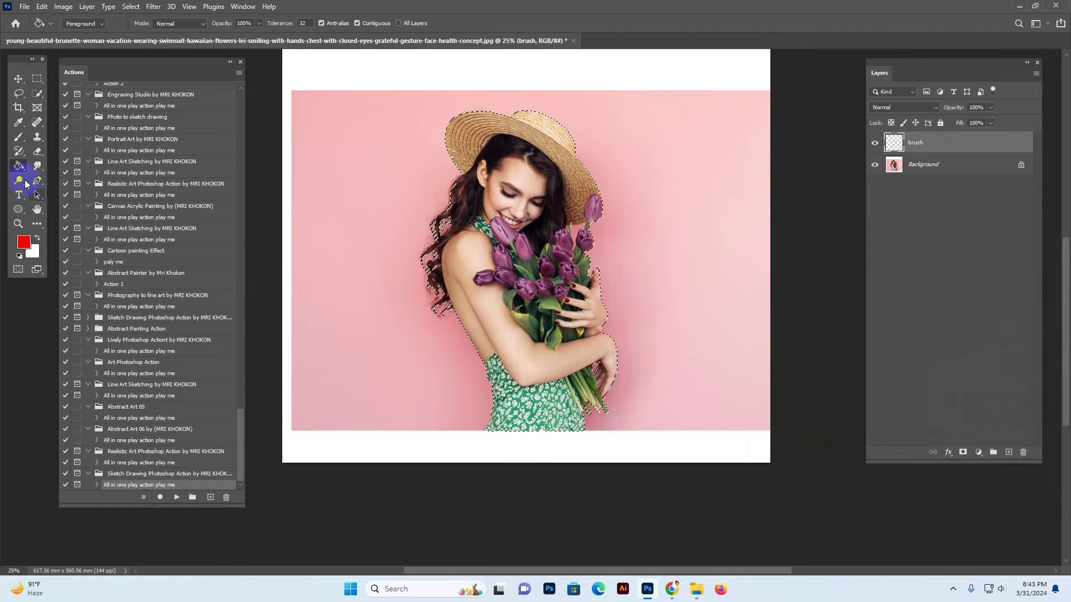
Try filling the selected woman with red on the brush layer using the Paint Bucket, and undo the fill
click(547, 233)
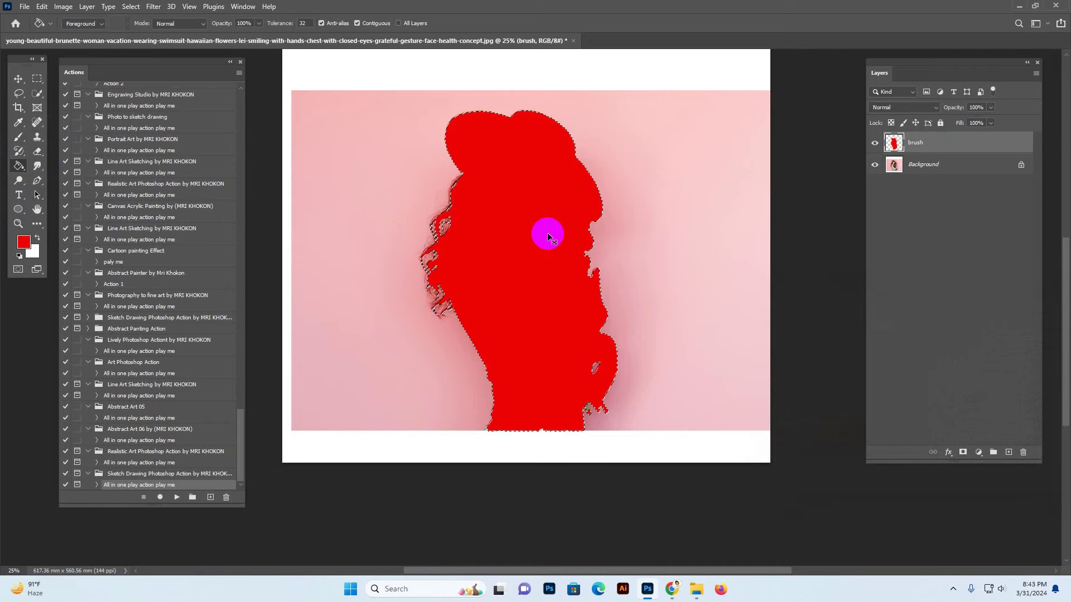
key(ctrl+z)
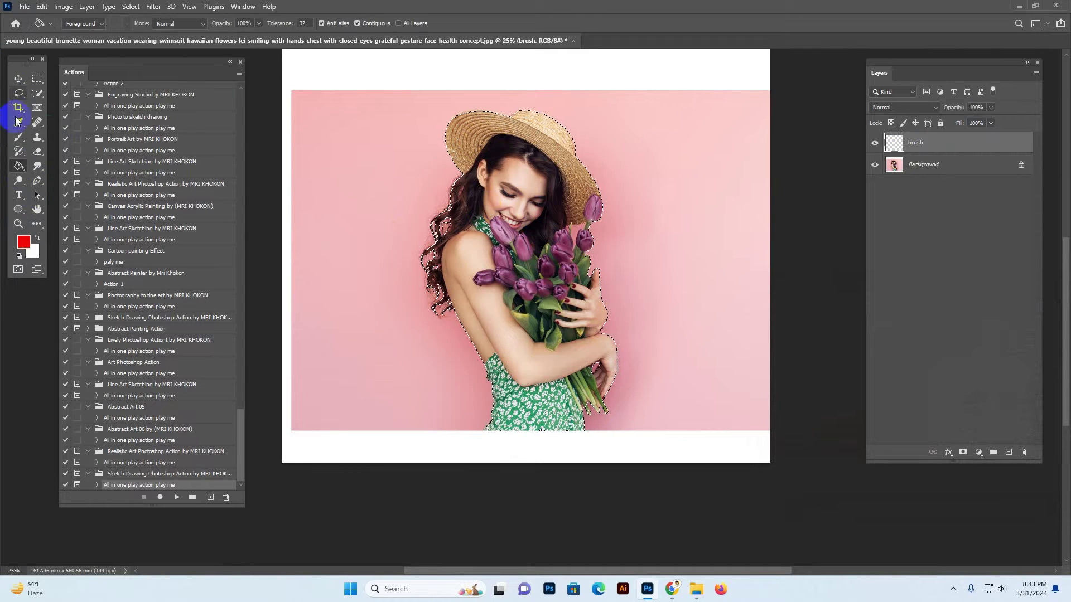
Paint red over the hat brim and part of the face with a soft 243 px brush, and toggle the brush layer's visibility
click(18, 137)
drag(18, 140, 52, 138)
click(81, 24)
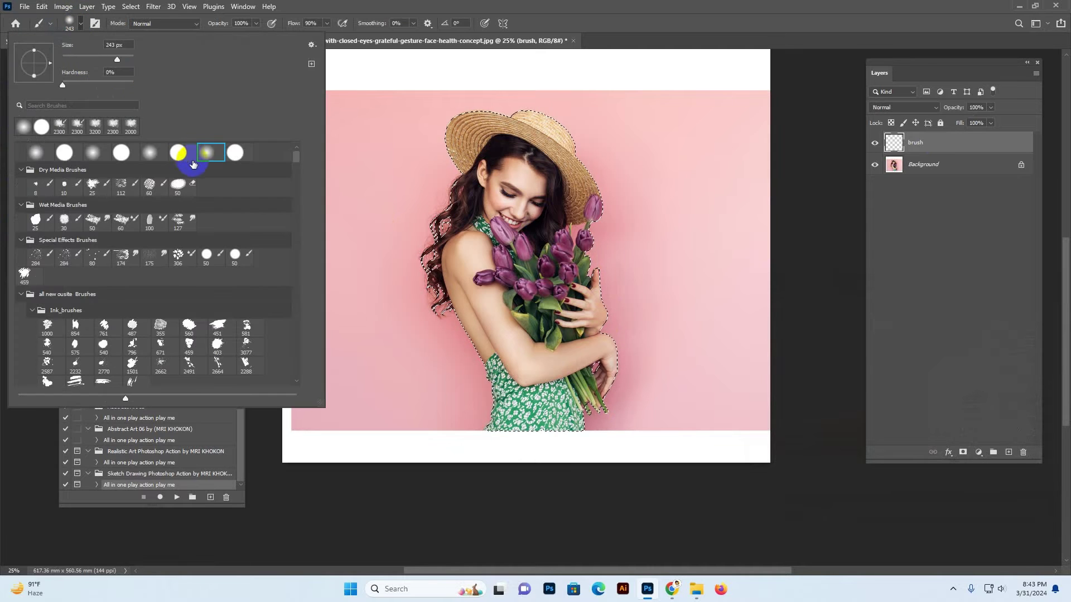
click(210, 151)
scroll(296, 143, up, 1)
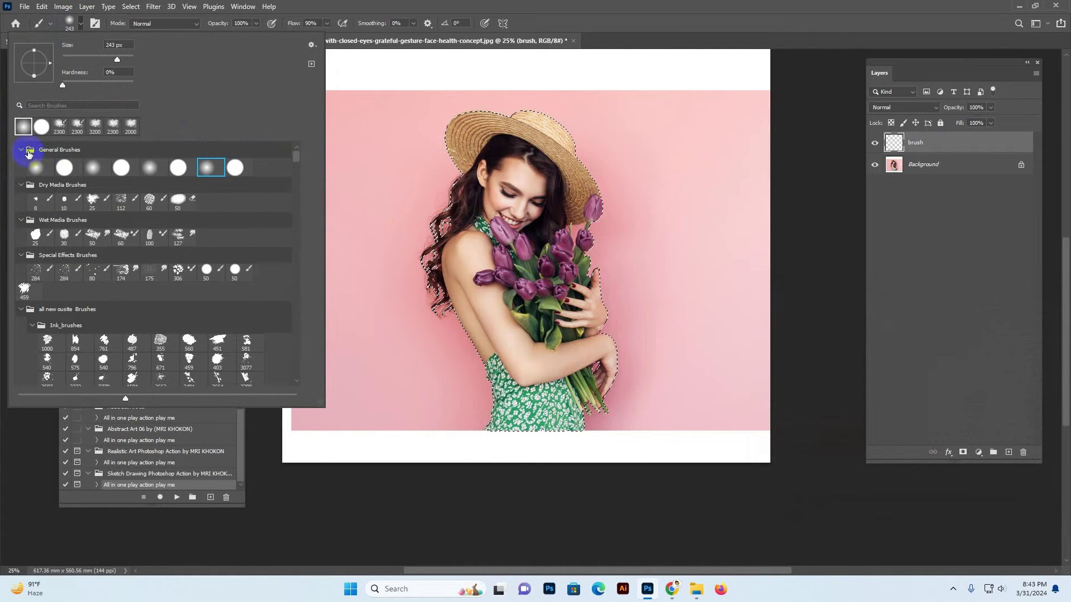
click(210, 167)
drag(546, 128, 594, 209)
click(875, 142)
click(874, 143)
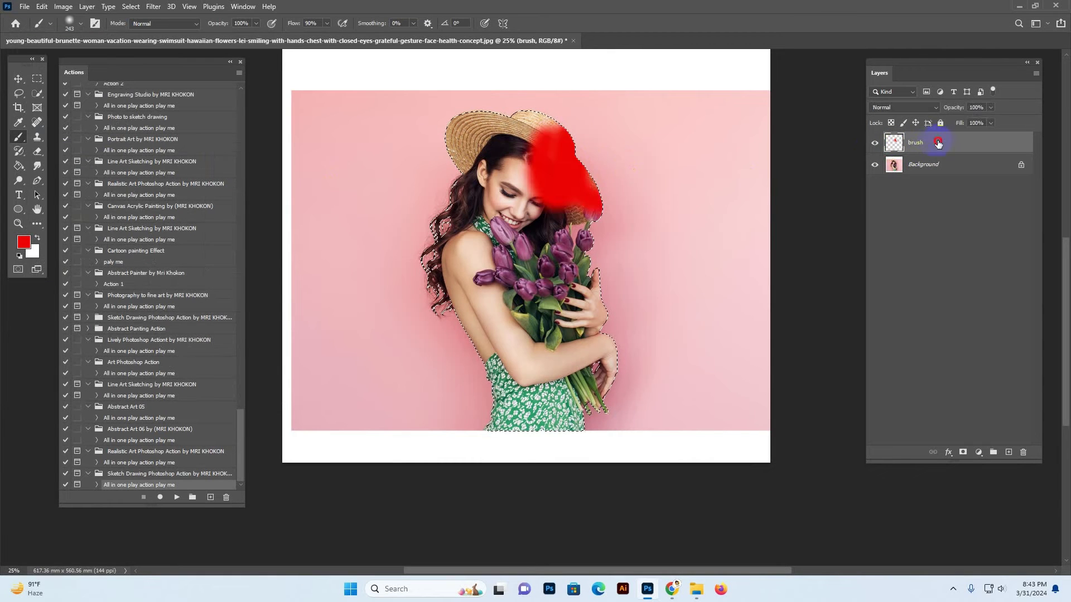
Paint red over the rest of the hat, the face, hair and tulips on the brush layer, enlarging the brush to 400 px
mouse_move(563, 150)
mouse_down()
mouse_move(549, 187)
mouse_move(488, 126)
mouse_up()
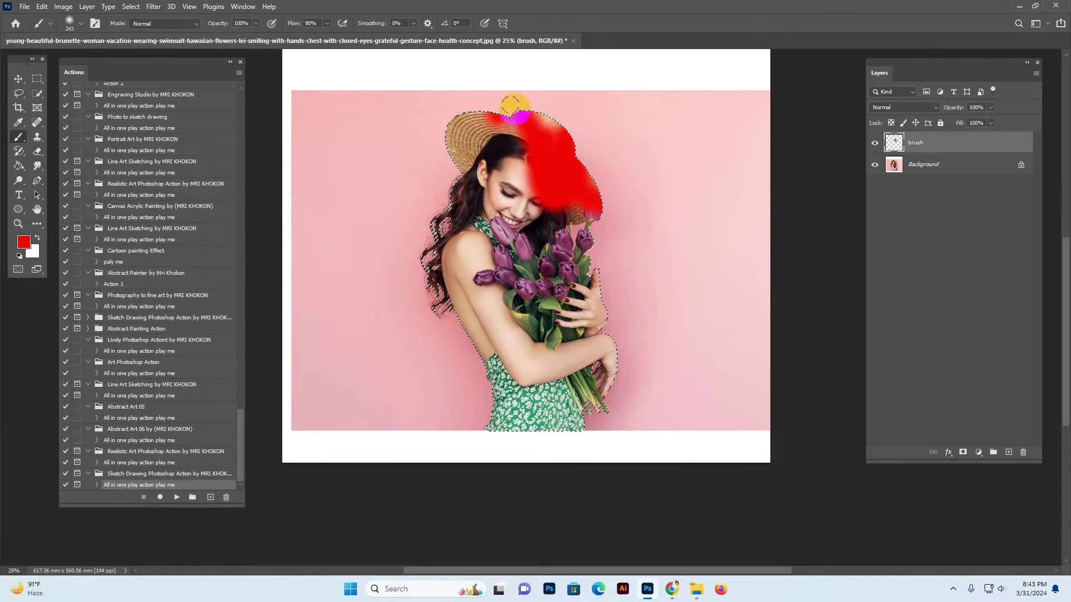
click(874, 143)
click(875, 143)
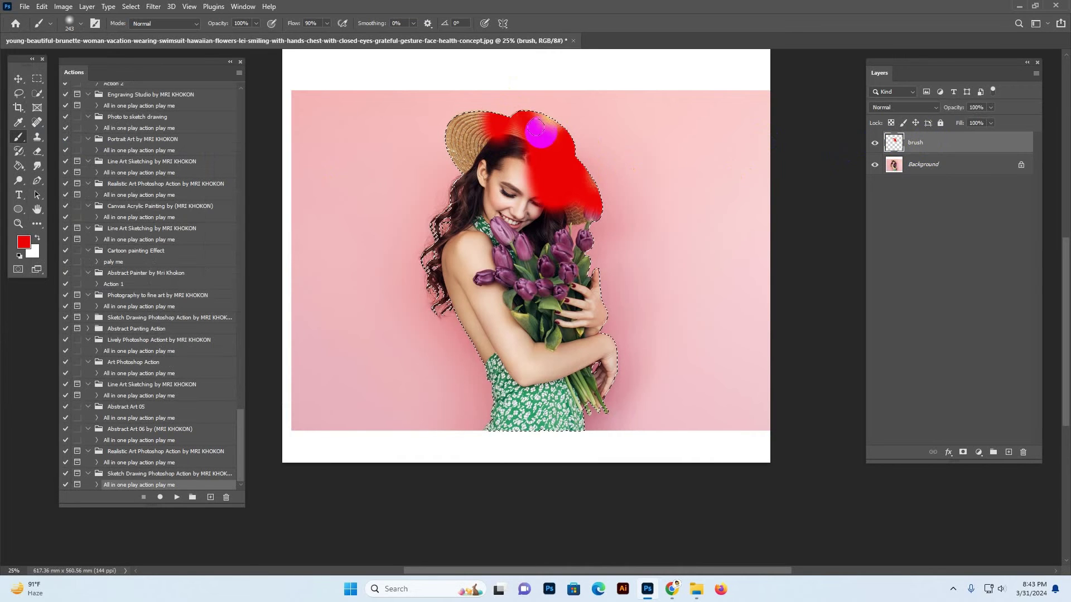
key(bracketright)
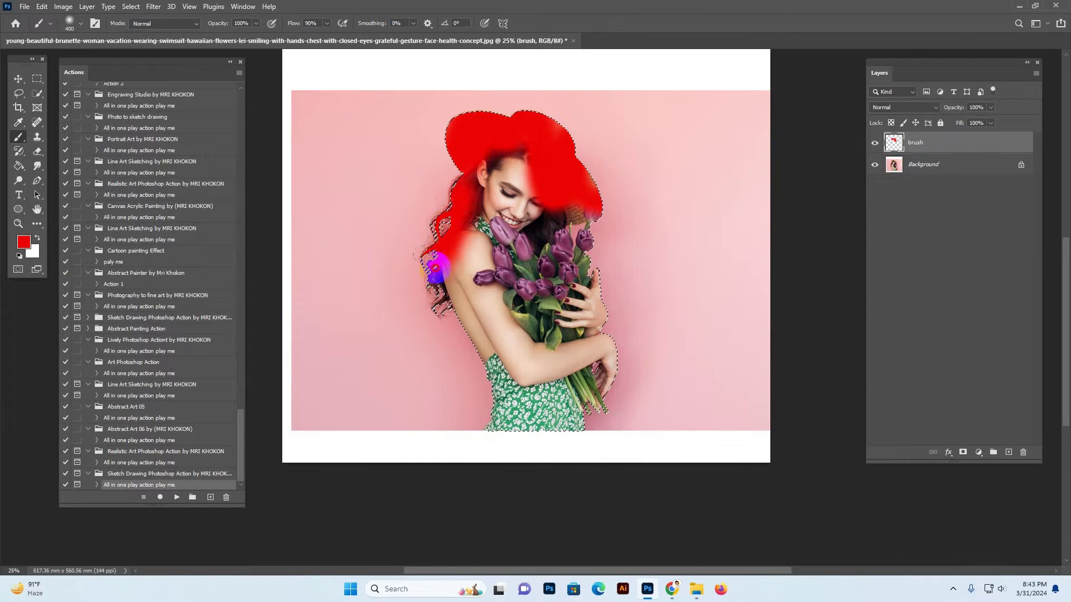
mouse_move(488, 252)
mouse_down()
mouse_move(476, 270)
mouse_move(525, 289)
mouse_move(546, 319)
mouse_move(554, 301)
mouse_move(591, 322)
mouse_move(592, 216)
mouse_move(494, 236)
mouse_move(498, 250)
mouse_move(528, 132)
mouse_move(522, 310)
mouse_move(516, 295)
mouse_move(584, 331)
mouse_move(465, 268)
mouse_move(443, 283)
mouse_move(467, 142)
mouse_move(488, 161)
mouse_move(467, 224)
mouse_move(469, 122)
mouse_move(584, 168)
mouse_move(585, 216)
mouse_move(588, 200)
mouse_move(471, 225)
mouse_move(472, 143)
mouse_move(457, 142)
mouse_move(506, 127)
mouse_up()
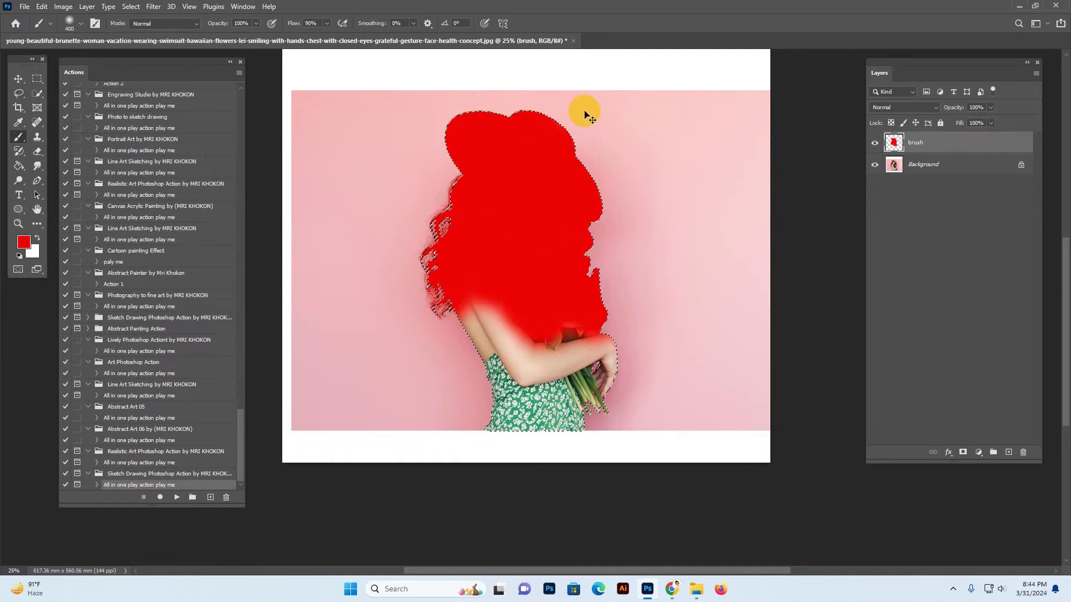
key(ctrl+plus)
drag(565, 96, 592, 211)
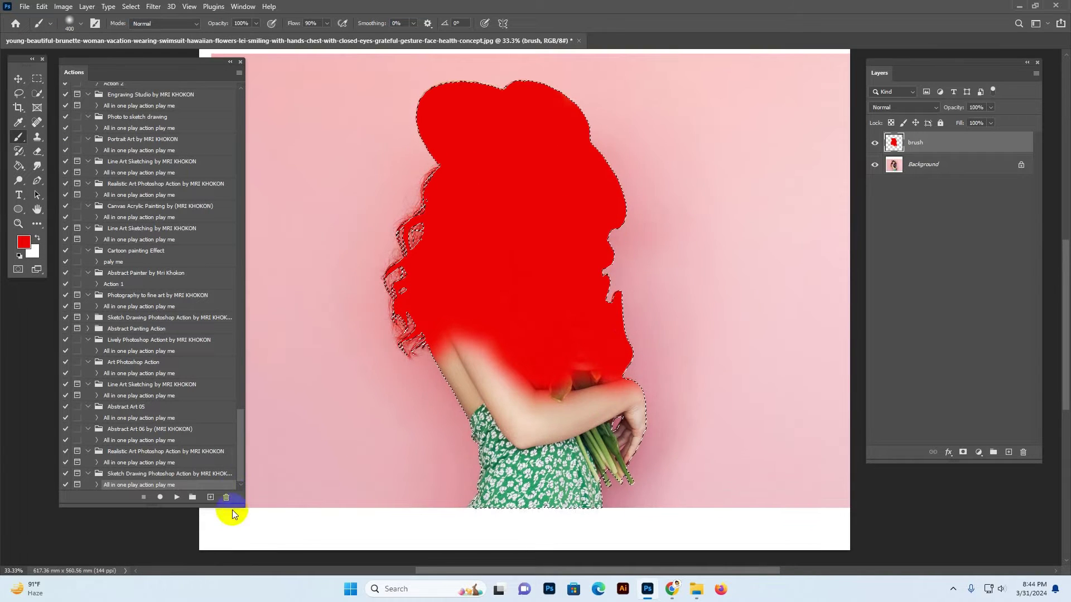
Shorten the Actions panel while keeping the Sketch Drawing action in view, and deselect the selection around the woman
drag(234, 509, 258, 429)
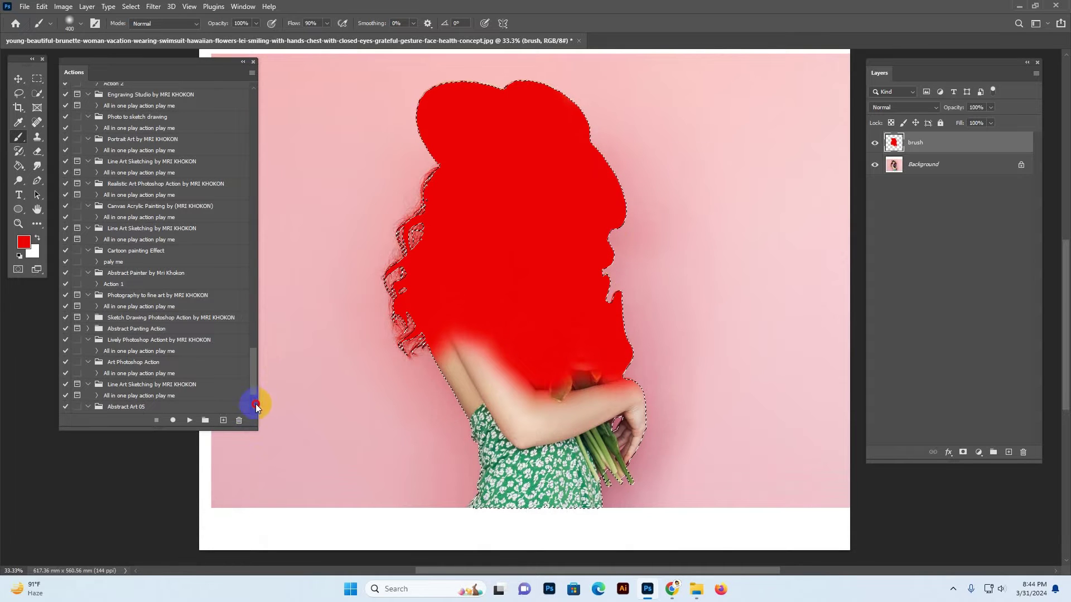
scroll(247, 386, down, 3)
click(19, 78)
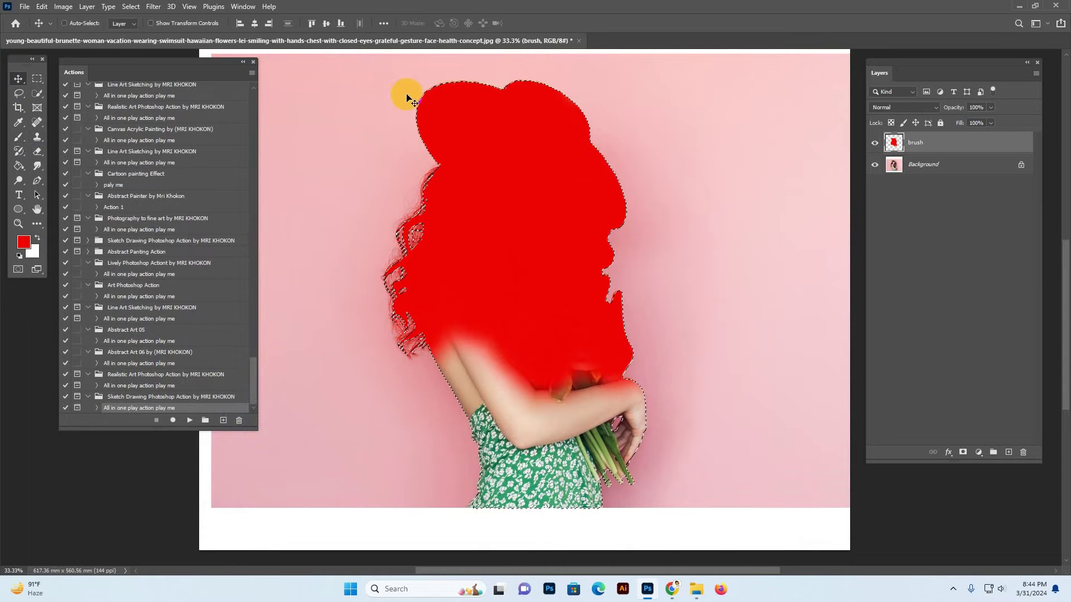
click(578, 139)
click(617, 346)
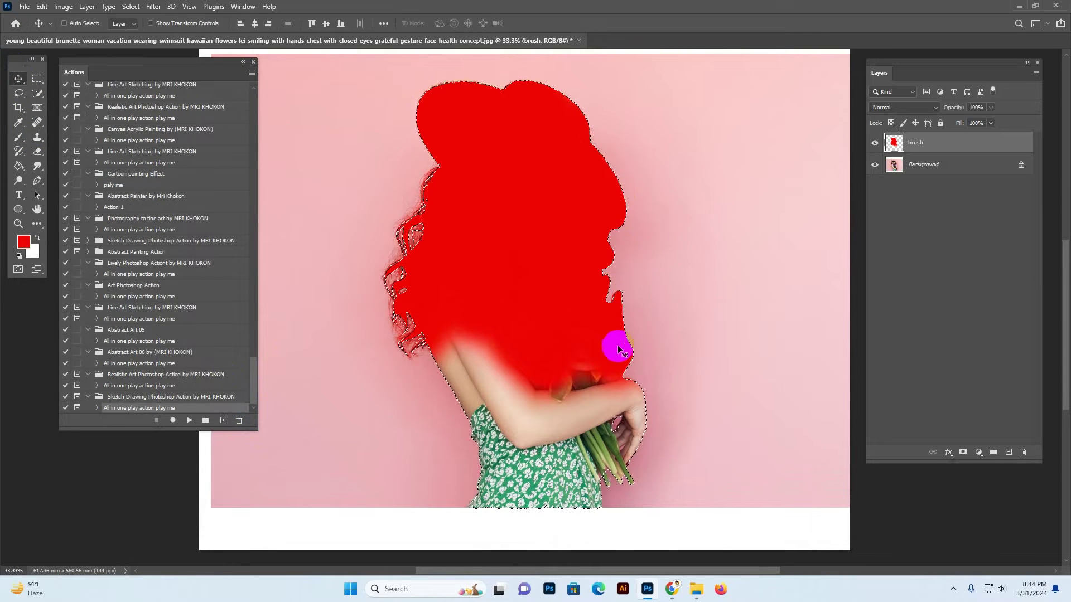
click(131, 7)
click(184, 30)
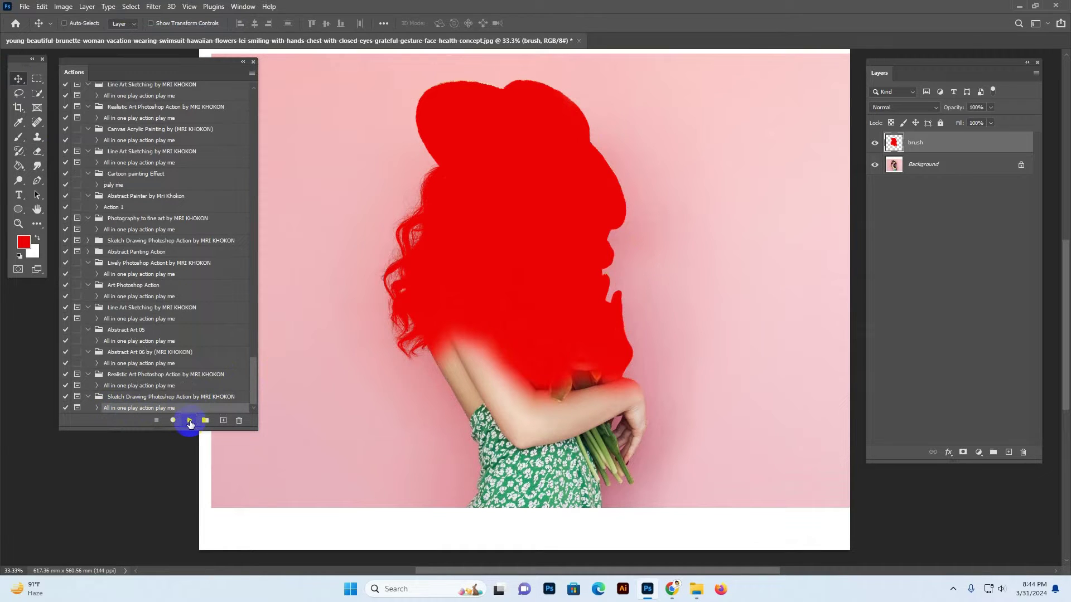
Play "All in one play action play me" from the Sketch Drawing Photoshop Action set, dismiss its closing message and inspect the sketched woman
click(189, 421)
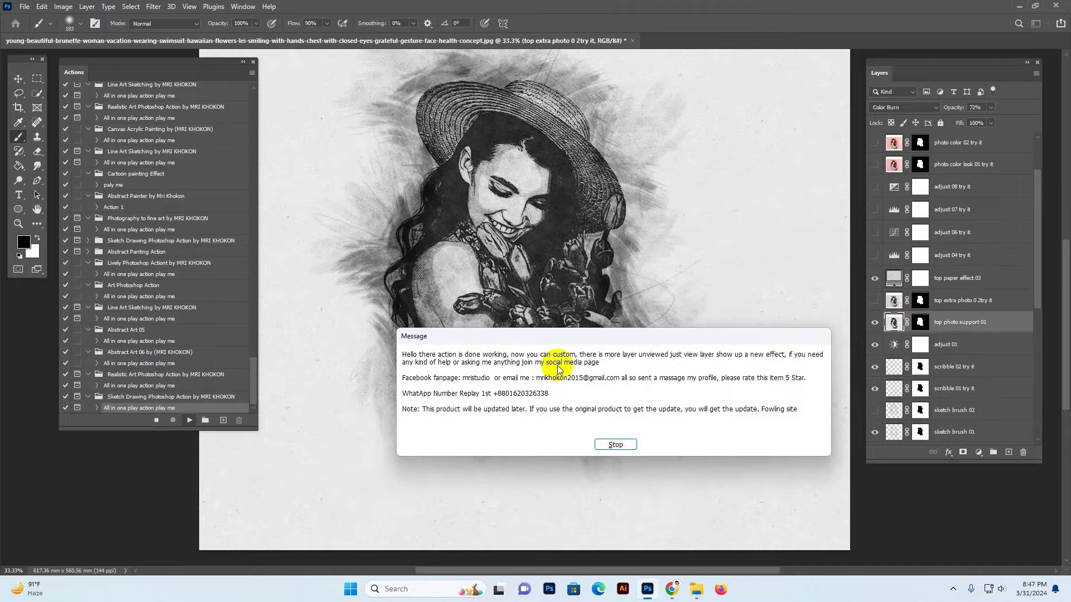
click(615, 445)
click(550, 222)
click(549, 223)
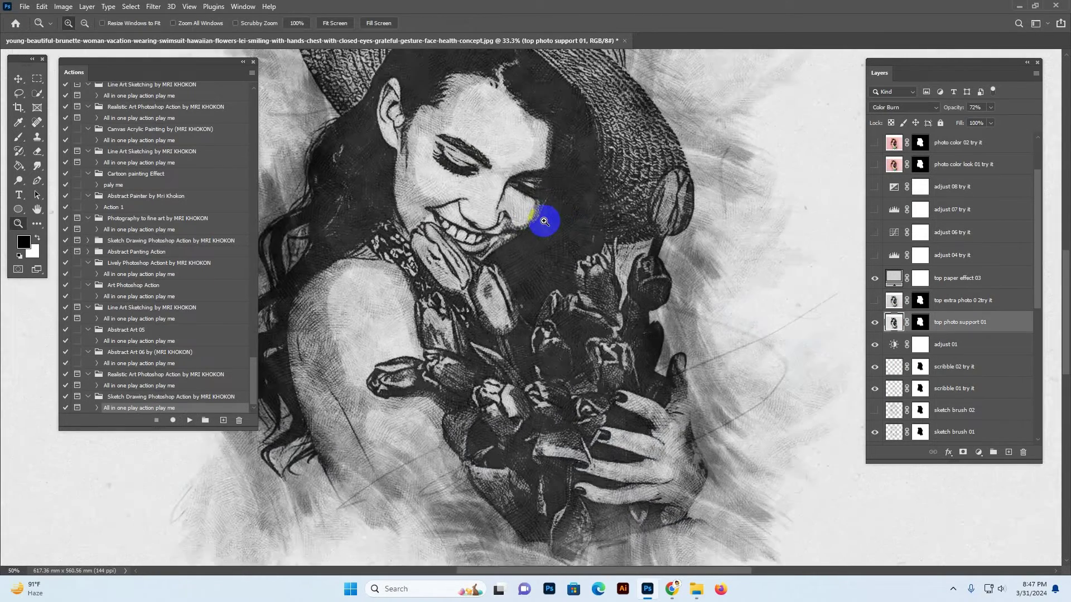
drag(544, 222, 610, 267)
alt+click(611, 267)
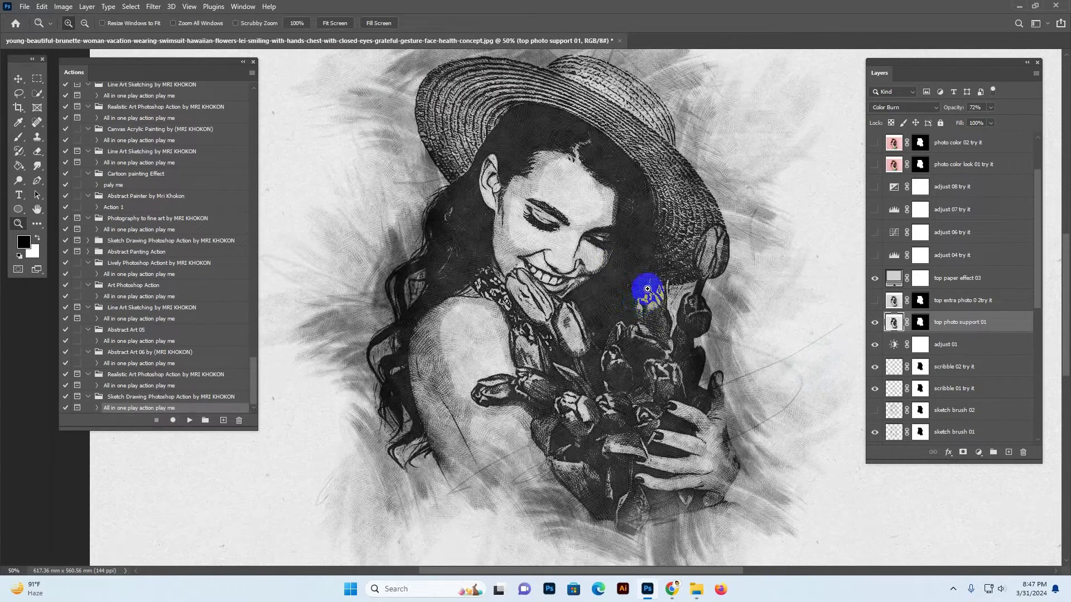
Switch to Chrome and look through the Photoshop actions in the MRI STUDIO shop on Creative Market
click(674, 592)
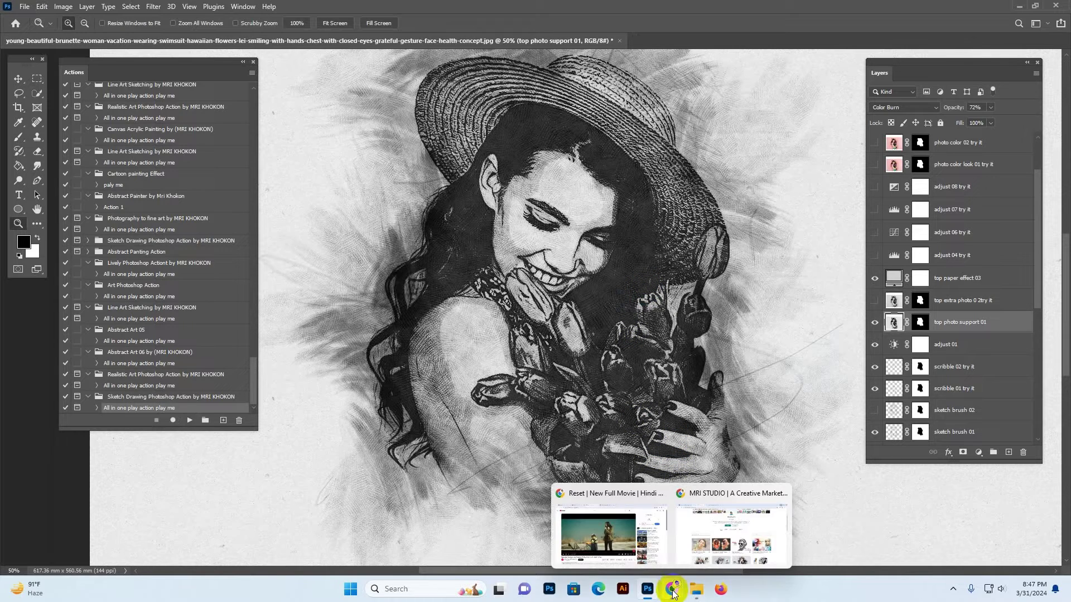
click(711, 552)
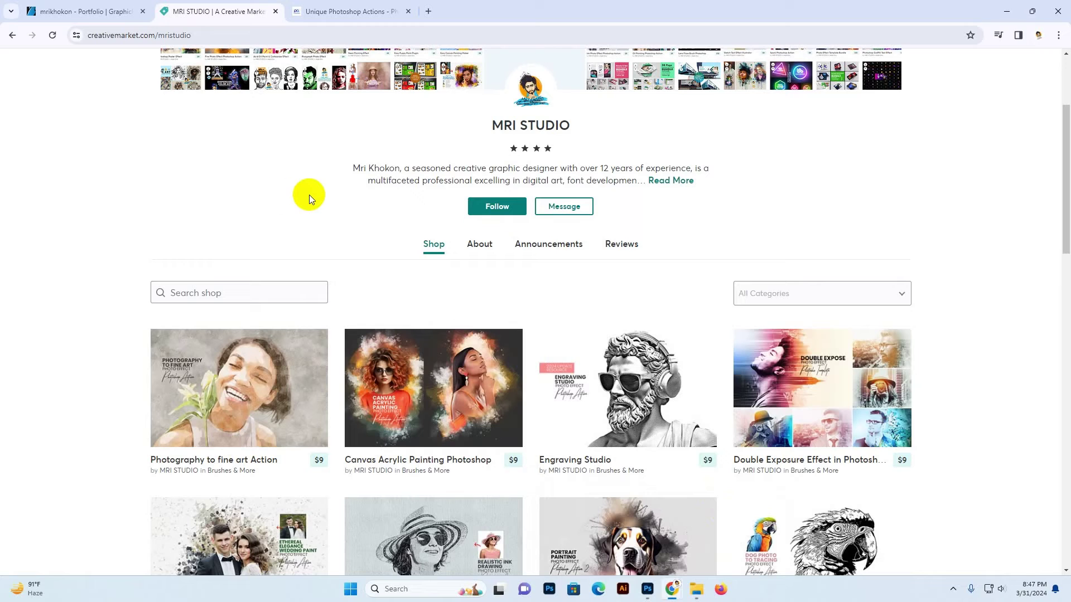
scroll(317, 191, up, 3)
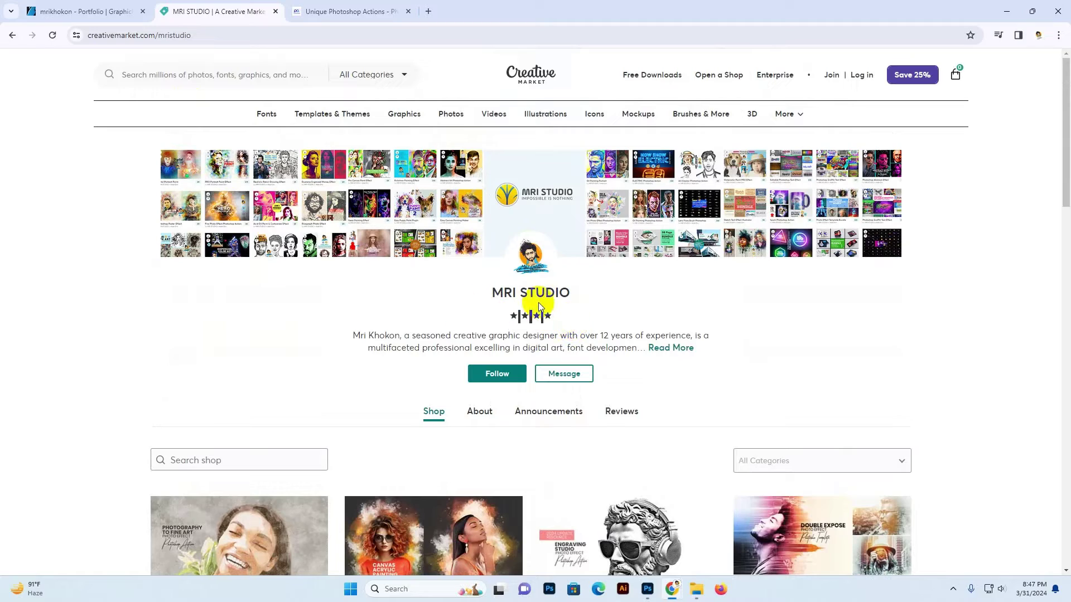
scroll(234, 308, down, 6)
scroll(233, 309, down, 5)
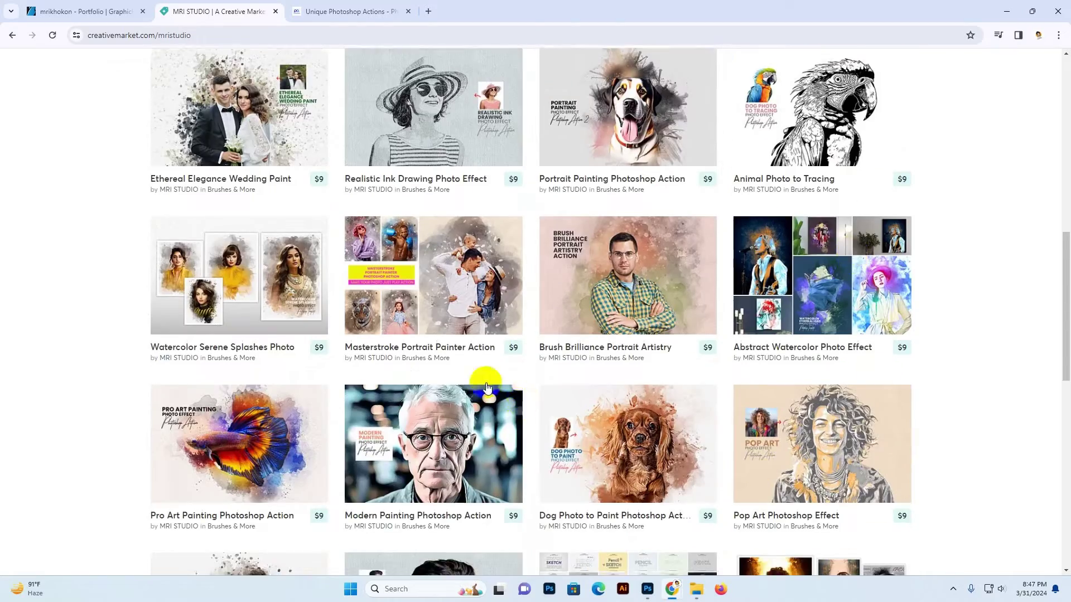
scroll(489, 370, down, 8)
scroll(465, 345, up, 5)
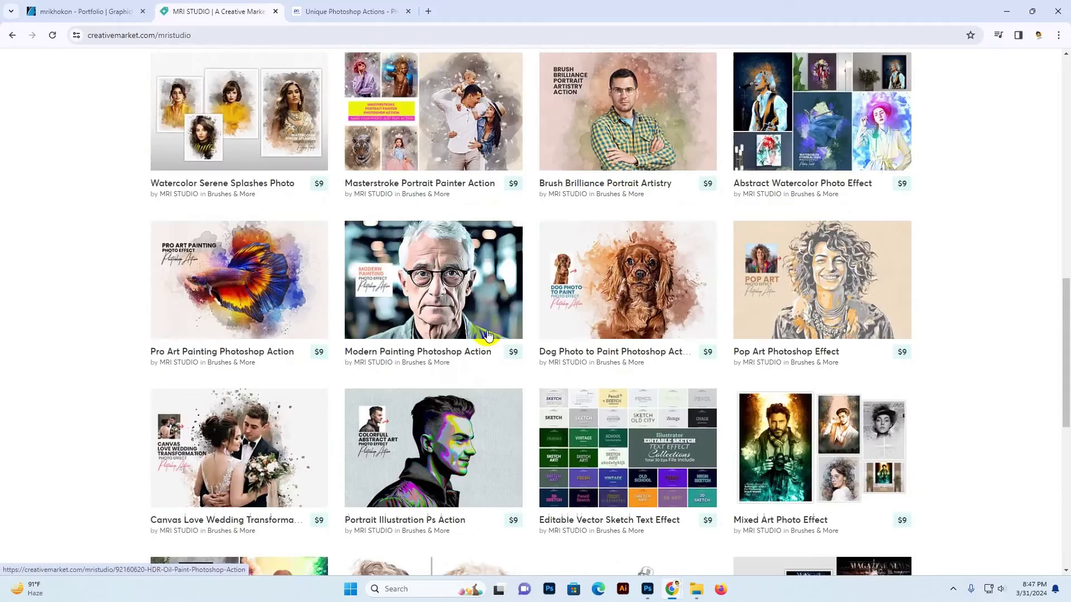
Browse the featured files on the photoshopaction.net home page
click(357, 13)
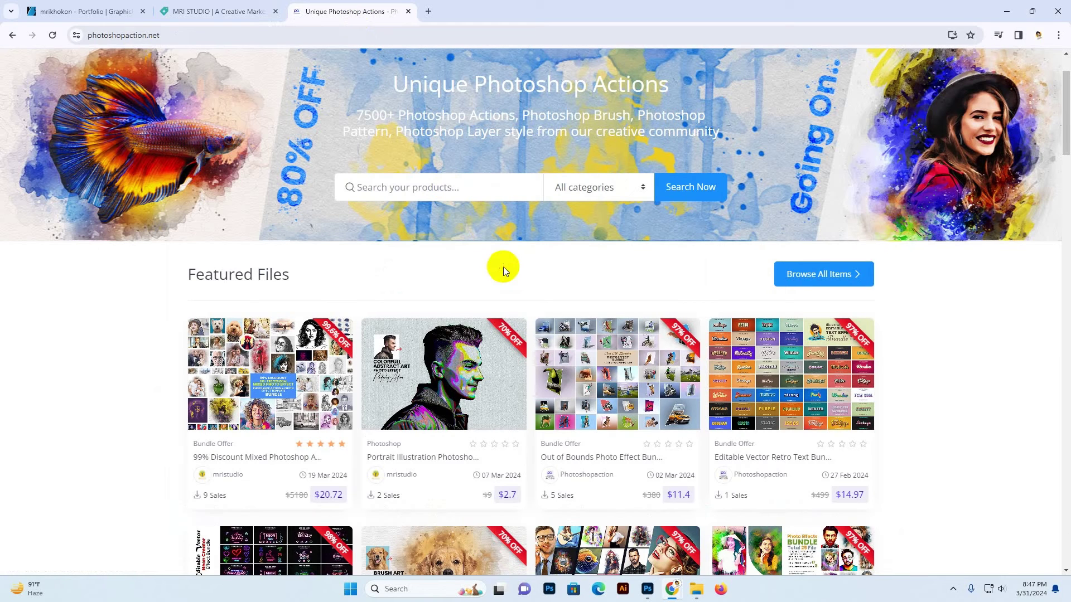
scroll(508, 267, up, 2)
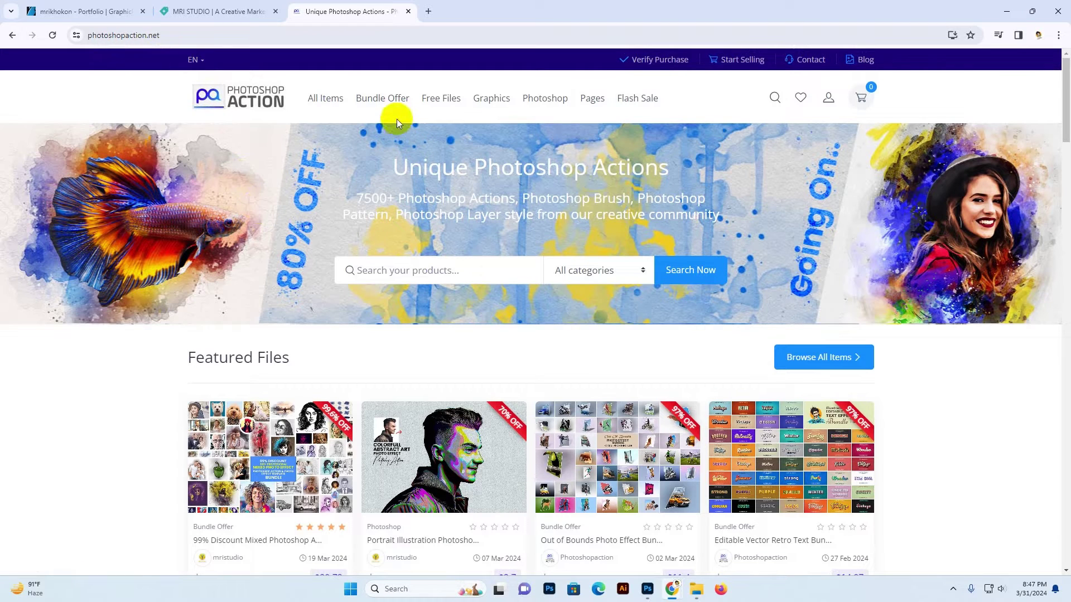
click(637, 98)
scroll(697, 239, down, 3)
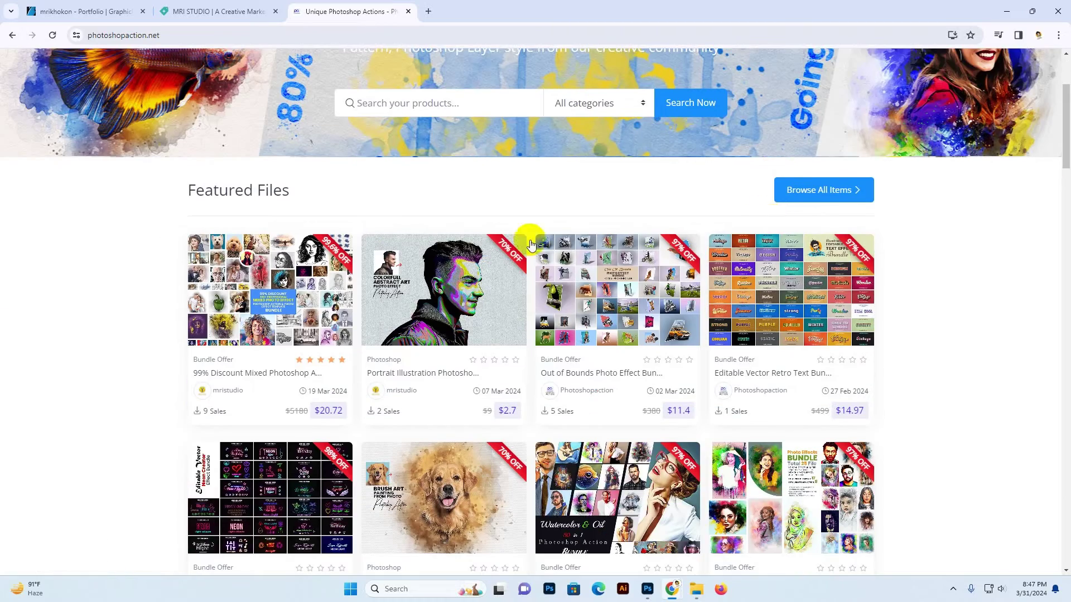
scroll(486, 243, up, 3)
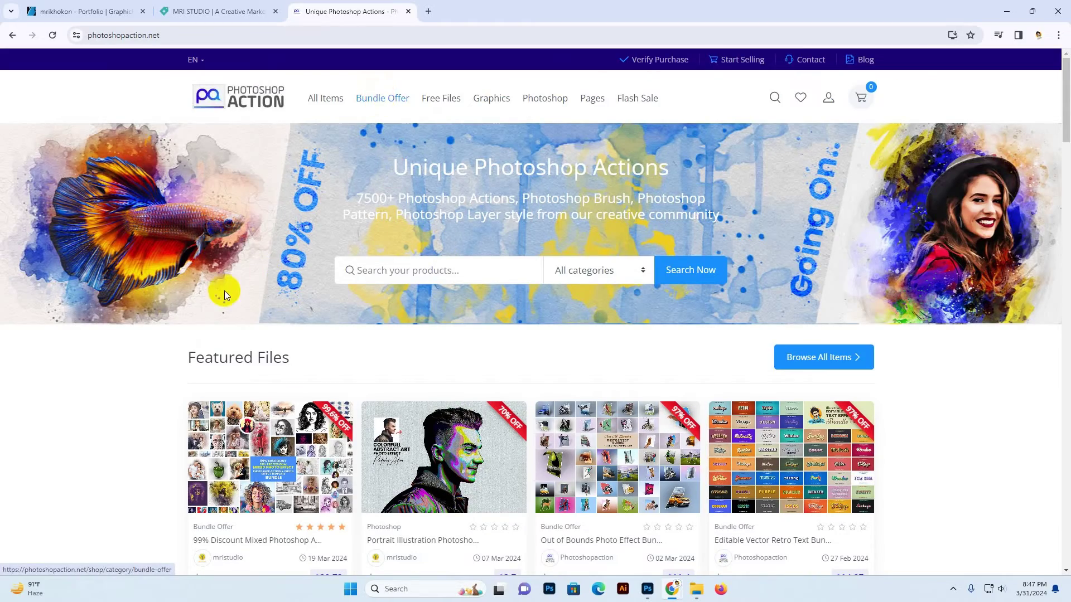
scroll(297, 280, down, 3)
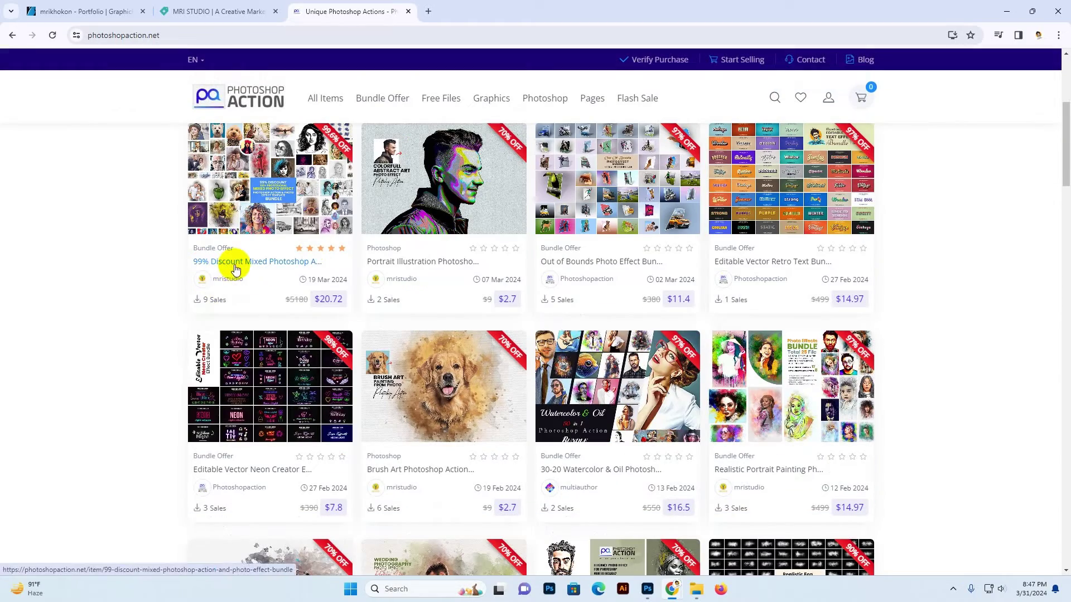
scroll(253, 278, up, 2)
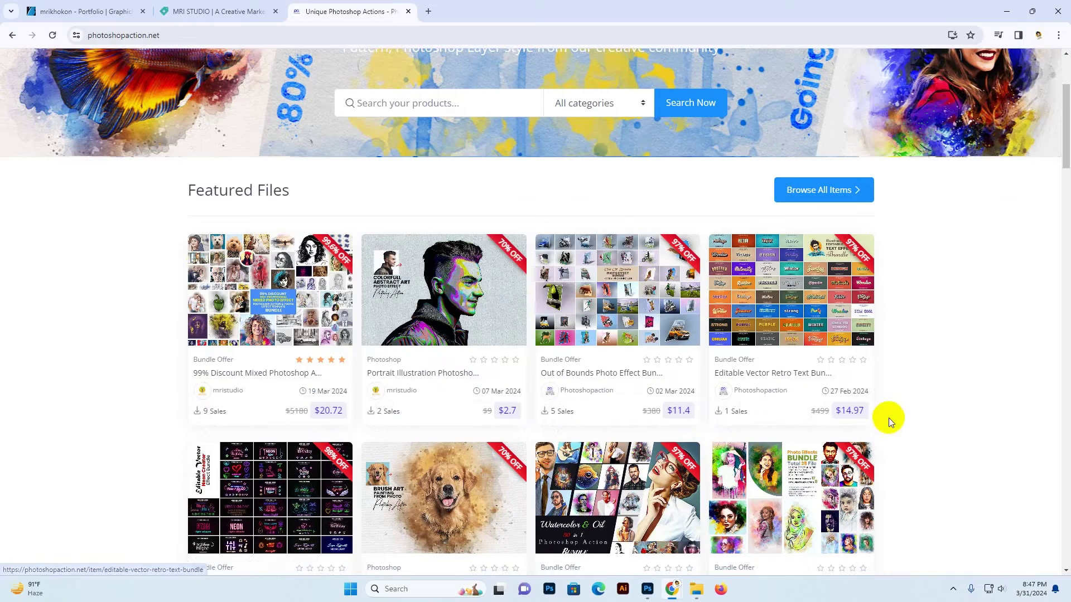
scroll(975, 377, down, 4)
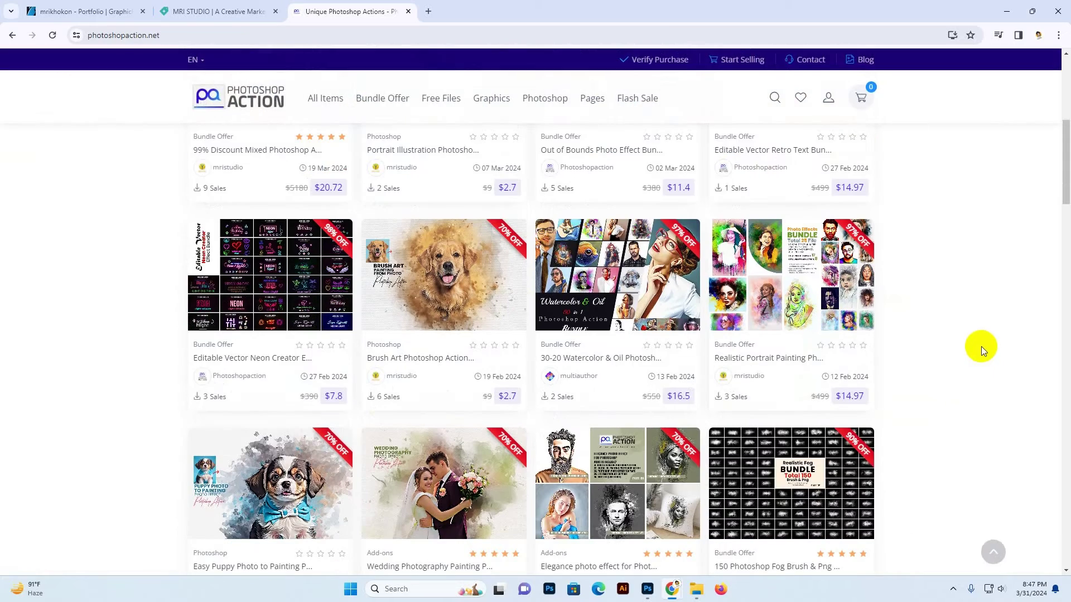
scroll(982, 346, up, 7)
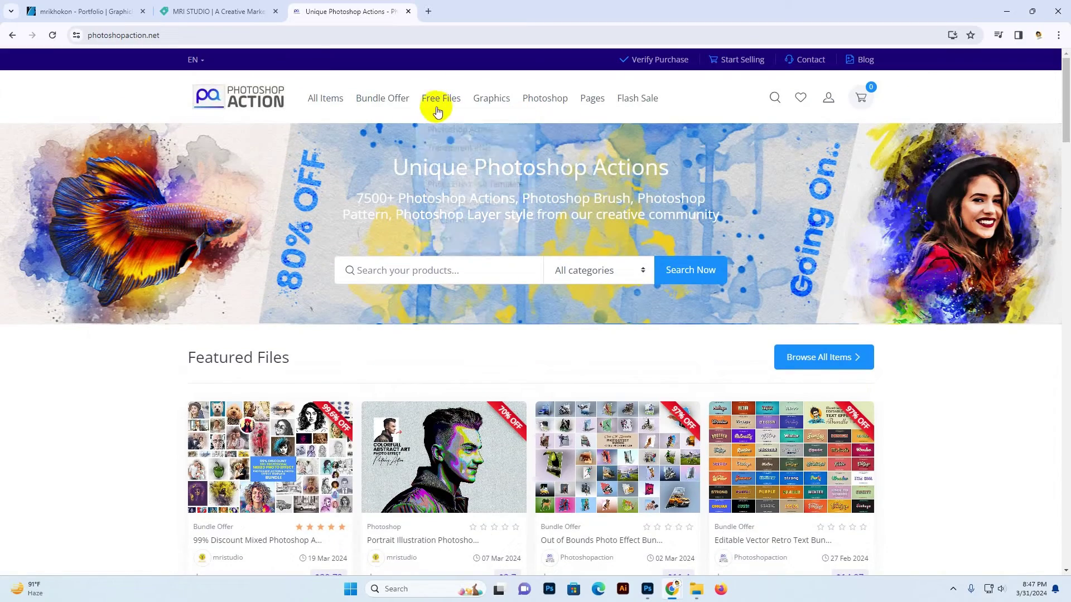
View the Free Files categories and open the Free Line Art Sketching Photoshop Action from Free Items in a new tab
mouse_move(438, 102)
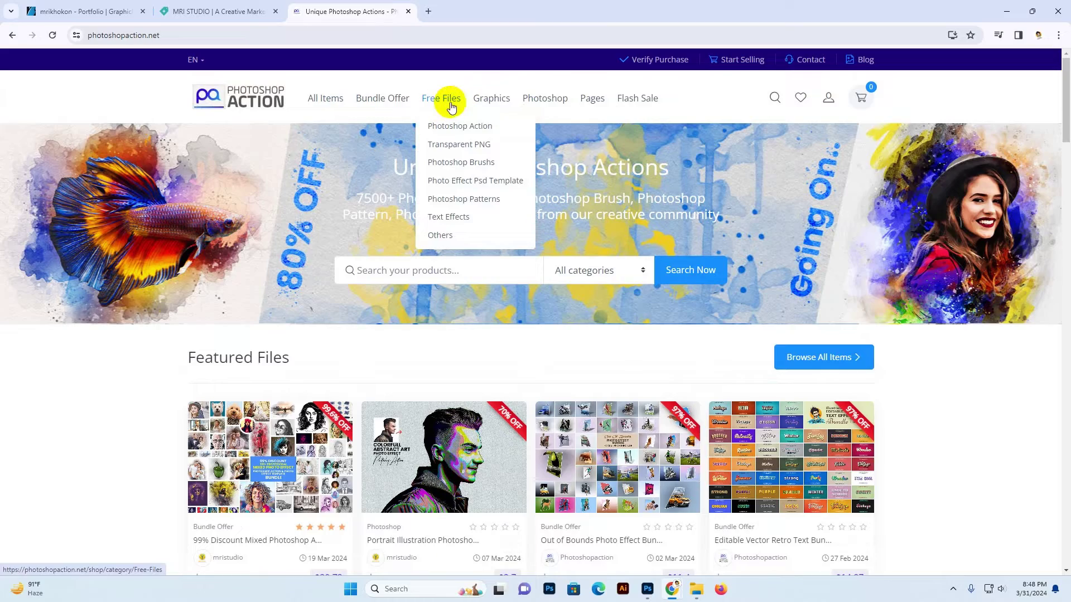
scroll(363, 343, down, 15)
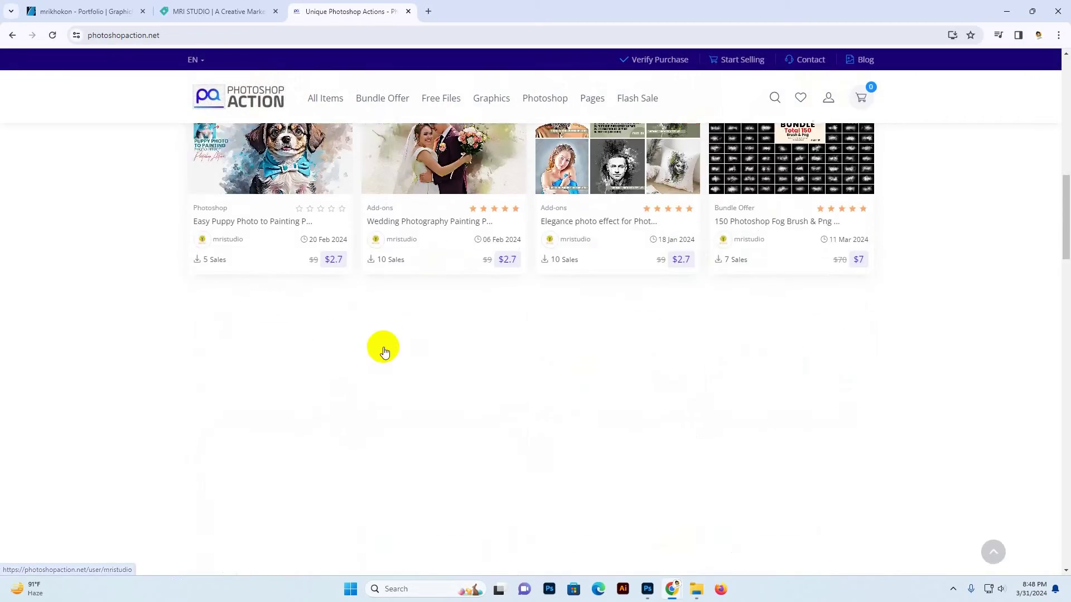
scroll(358, 321, down, 15)
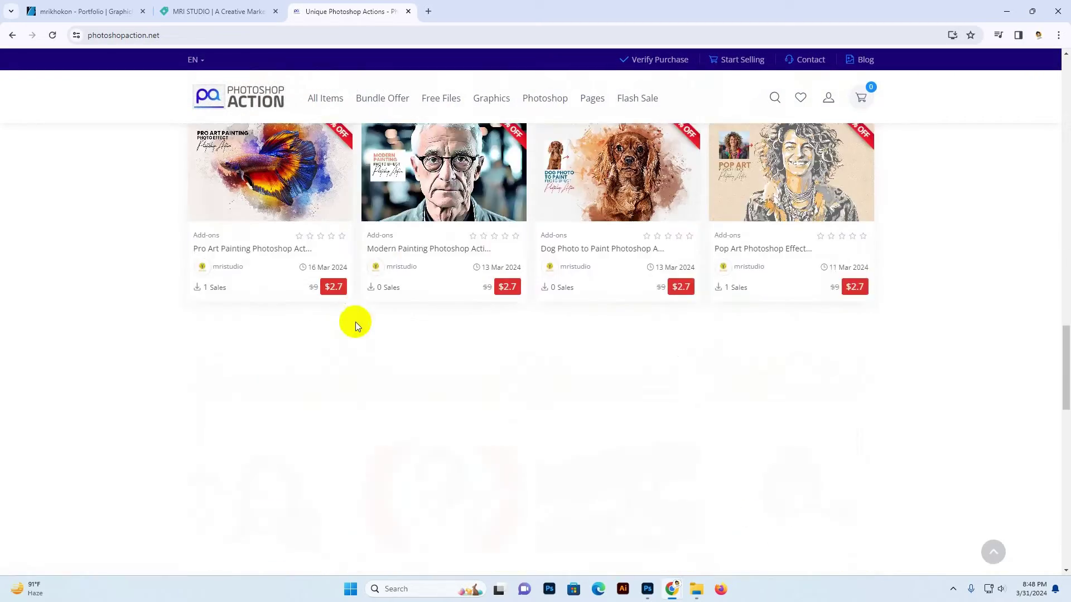
scroll(312, 300, up, 3)
right_click(290, 287)
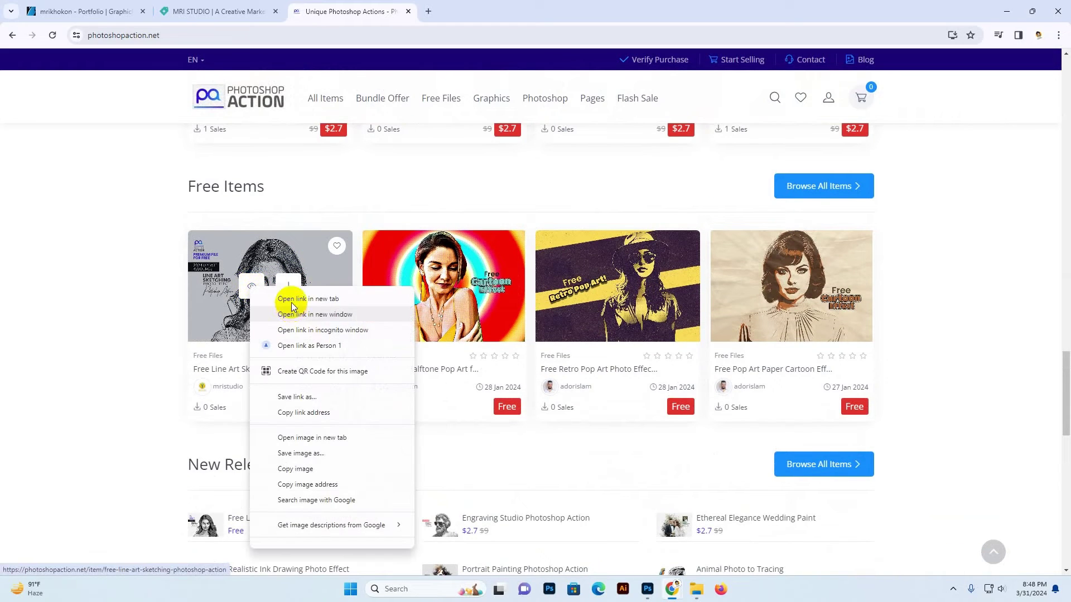
click(298, 295)
click(471, 14)
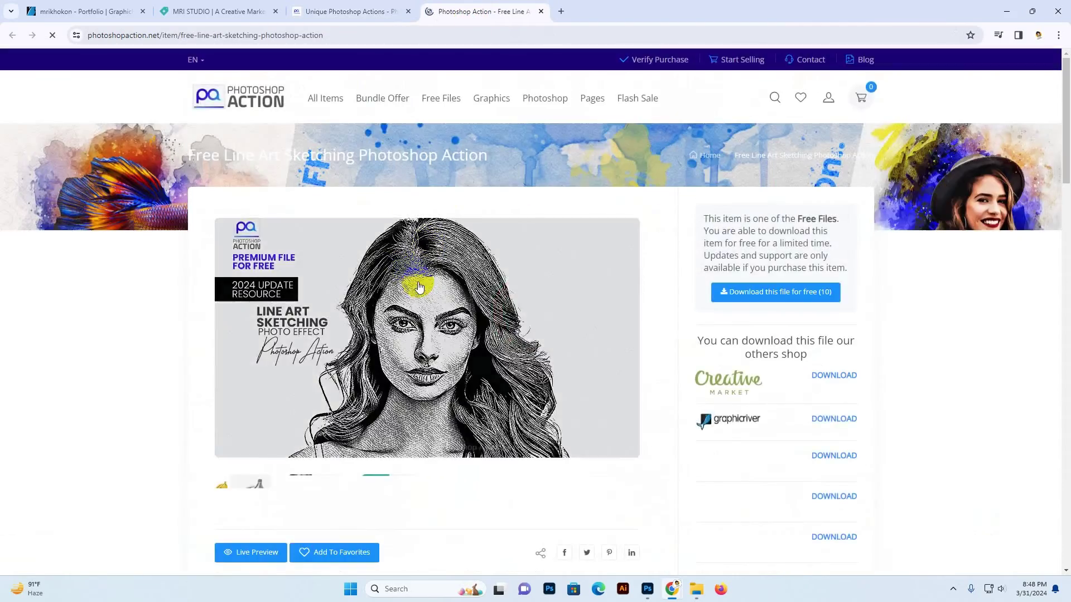
View the enlarged preview of the Free Line Art Sketching Photoshop Action and read its product description
scroll(419, 287, down, 3)
scroll(379, 290, up, 3)
click(383, 301)
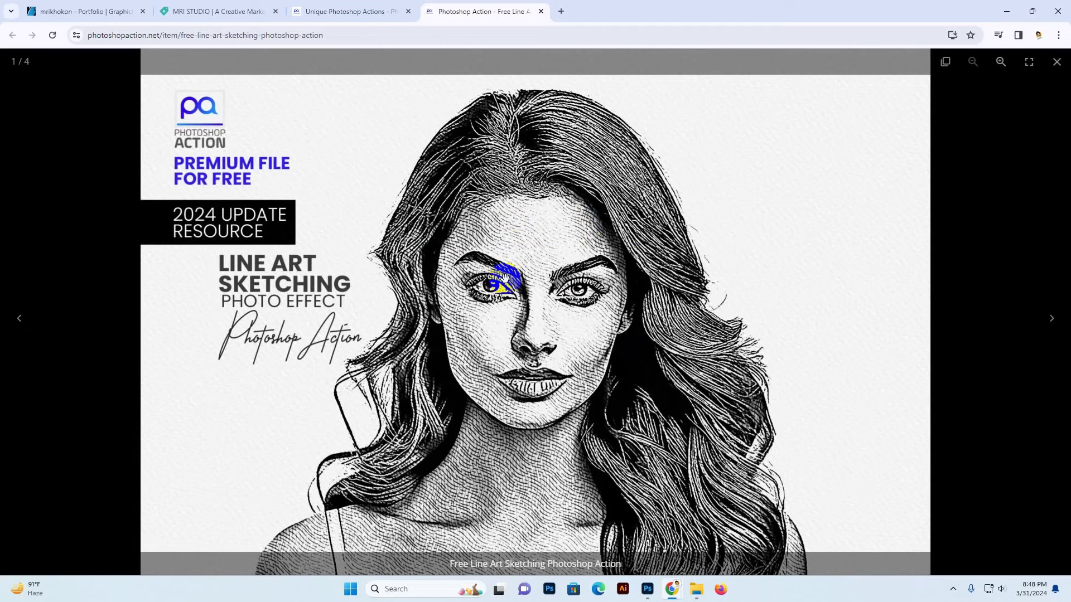
click(953, 234)
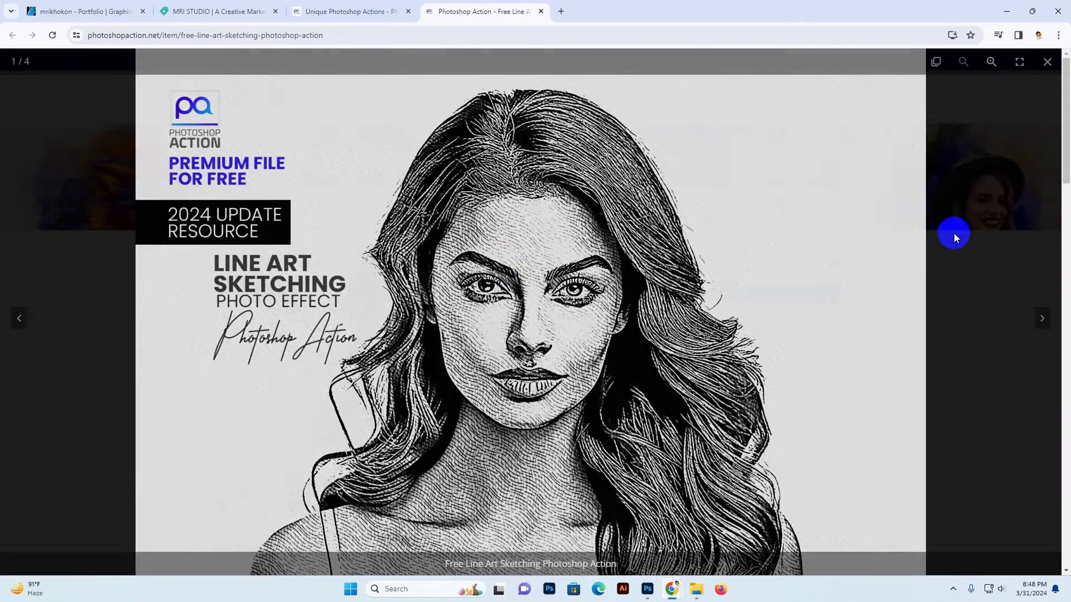
drag(192, 159, 498, 171)
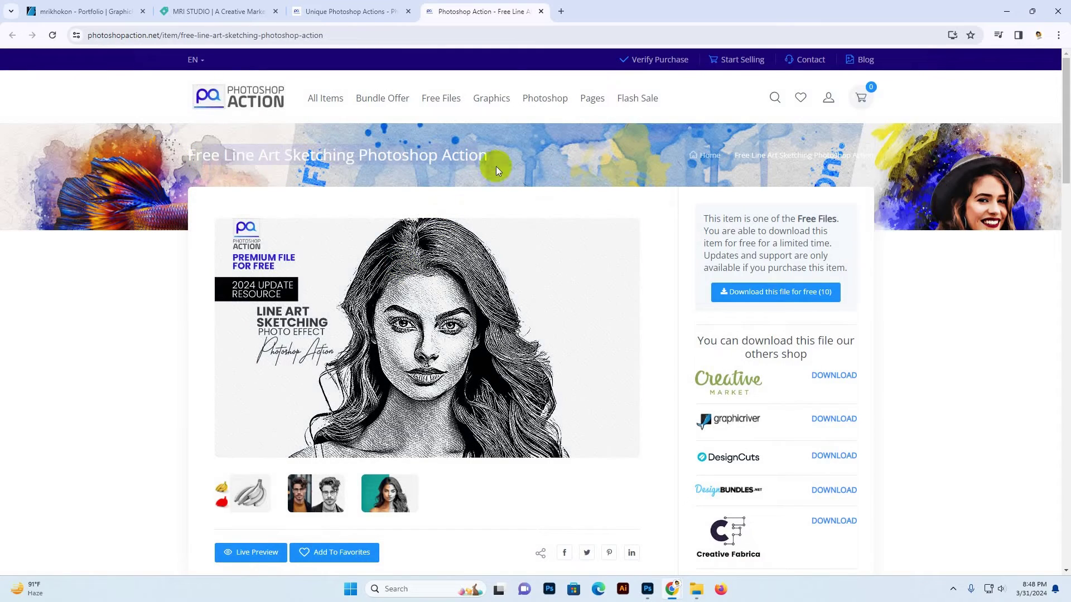
scroll(640, 357, down, 10)
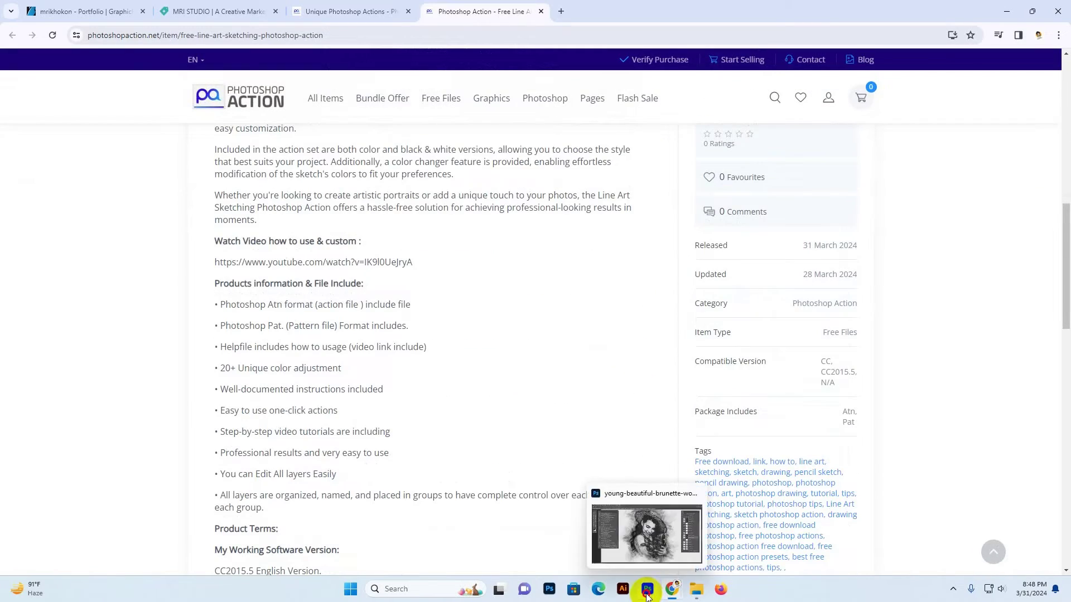
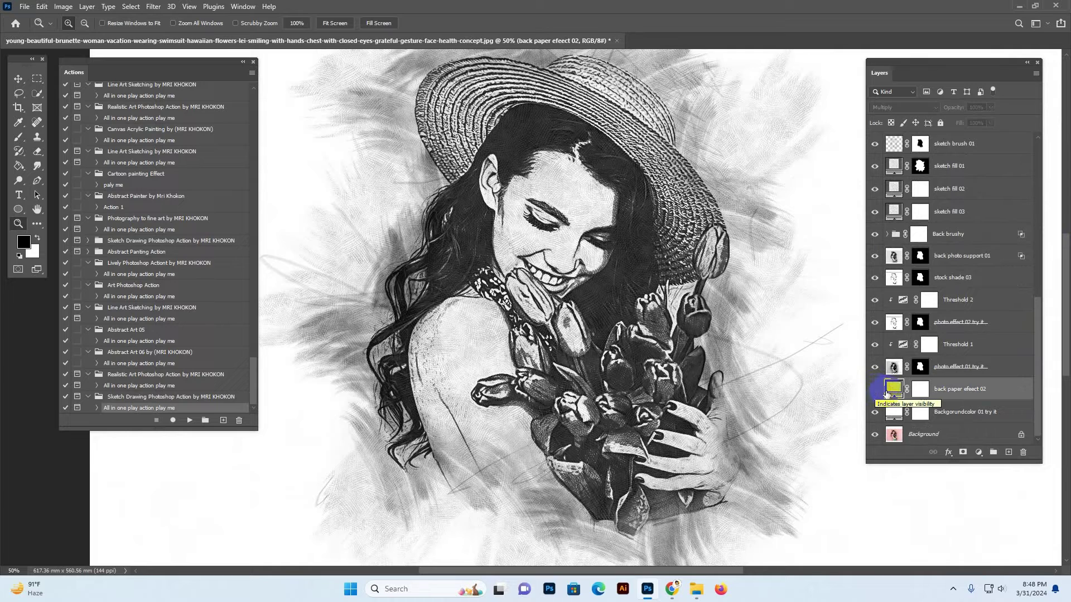
Make the back paper effect 02 and top paper effect 03 layers visible to add paper texture to the sketch
click(872, 389)
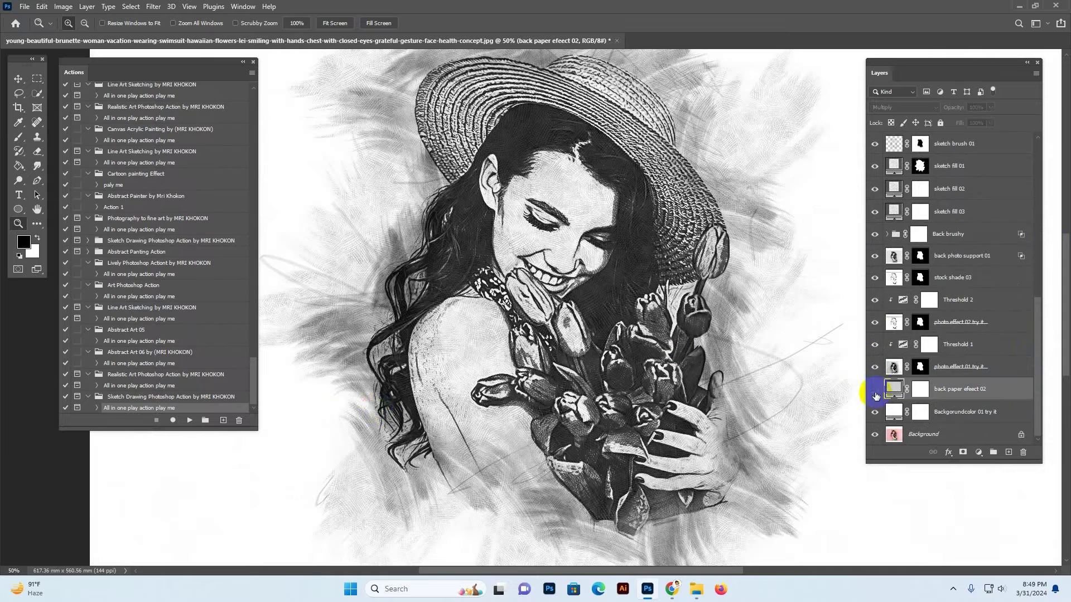
click(874, 389)
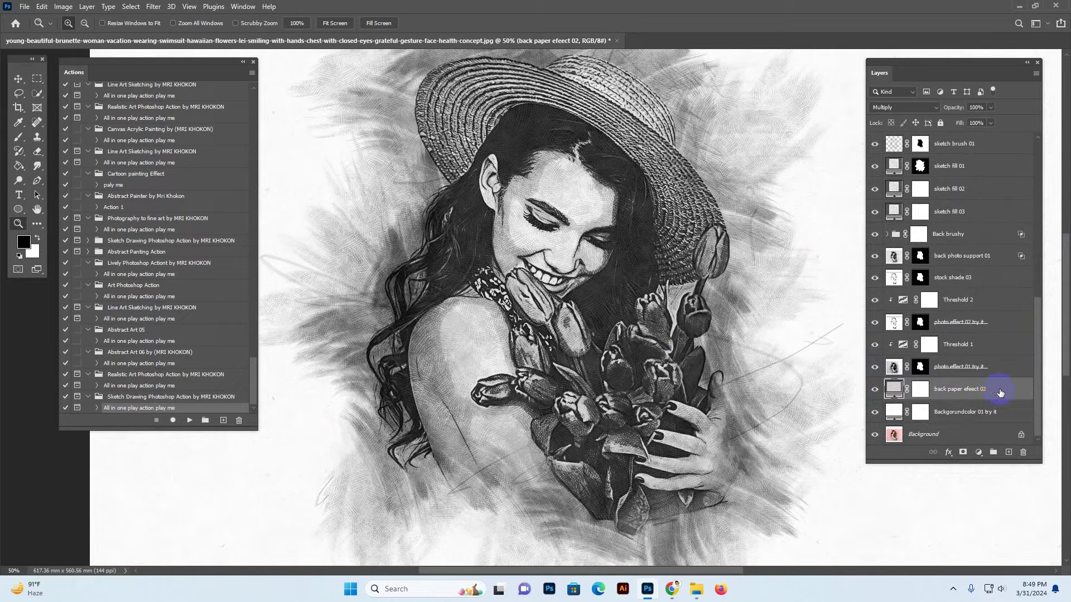
scroll(998, 262, up, 5)
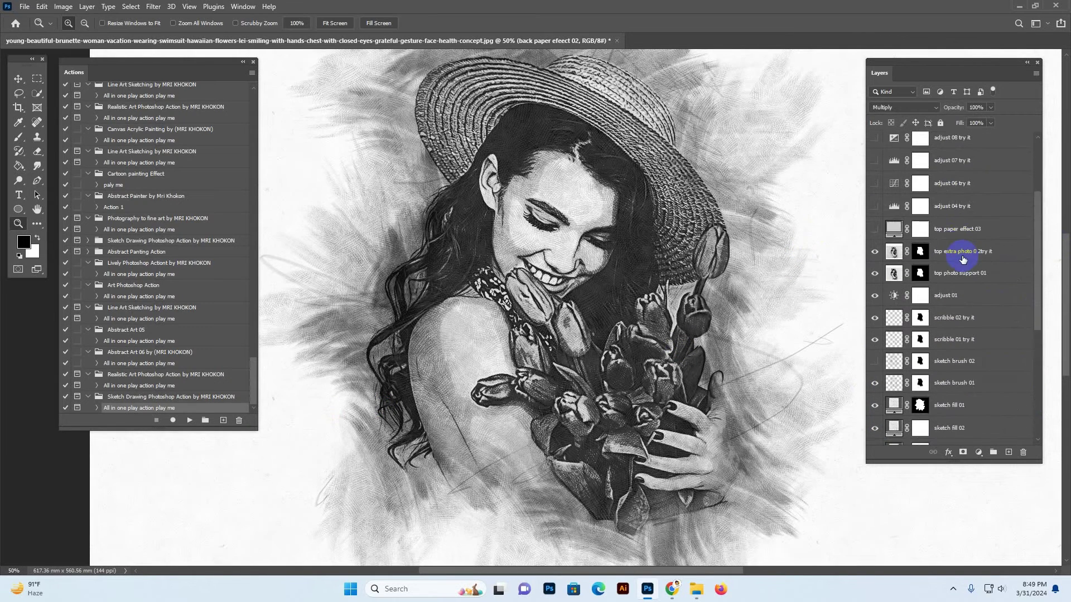
click(948, 230)
click(874, 229)
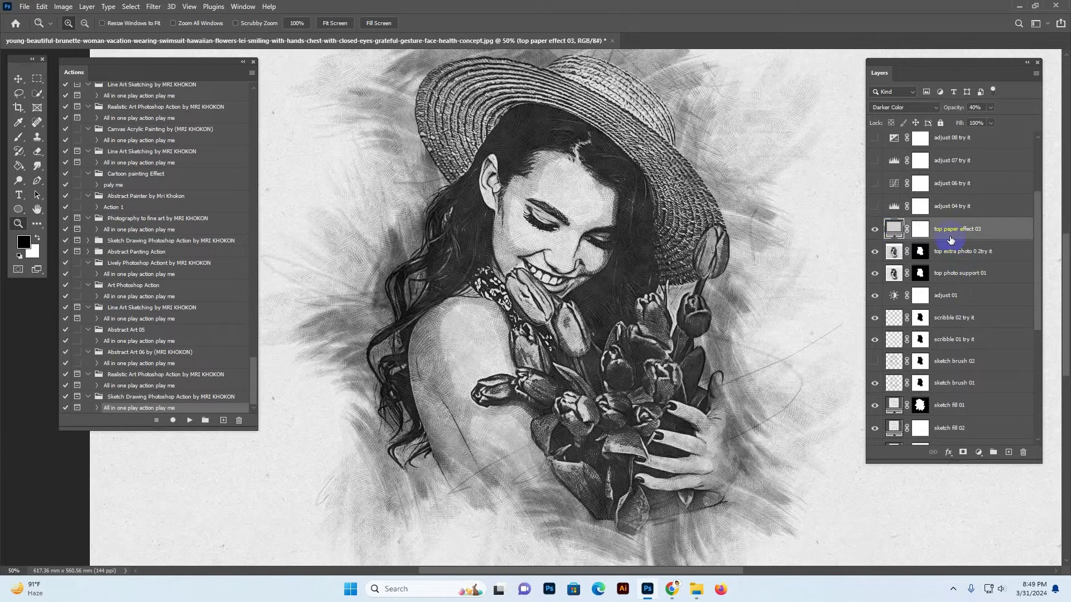
Preview the sketch brush 02 layer by showing it, checking the background strokes, and hiding it again
click(953, 253)
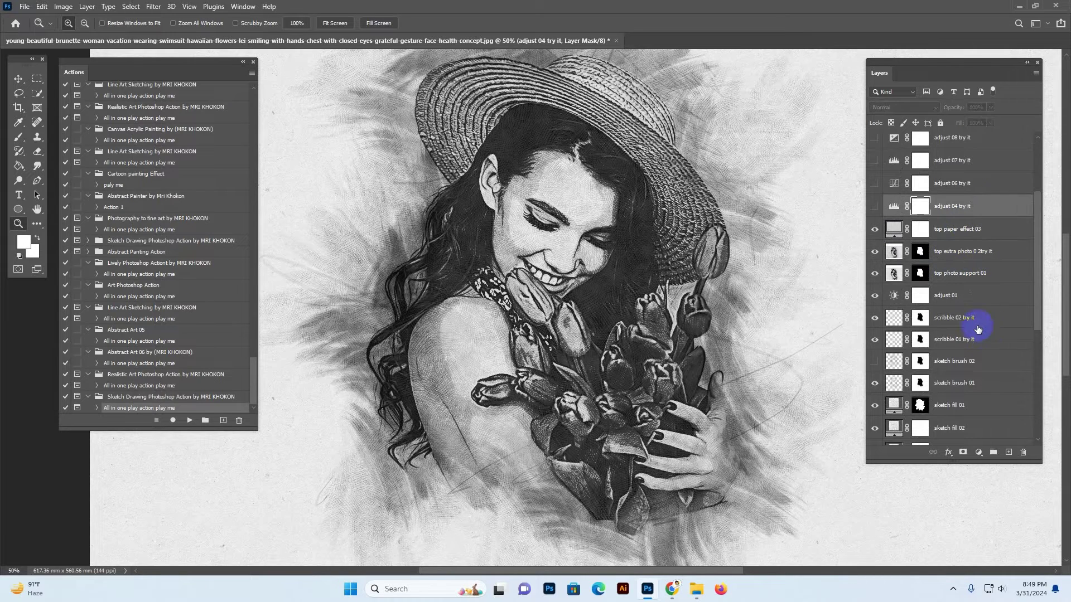
click(887, 362)
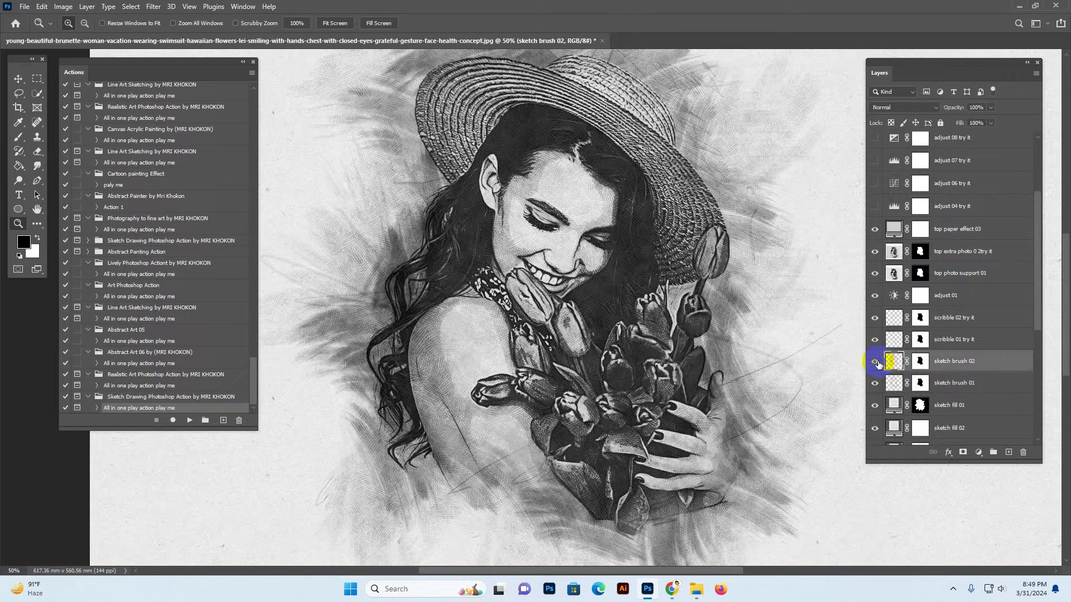
click(875, 362)
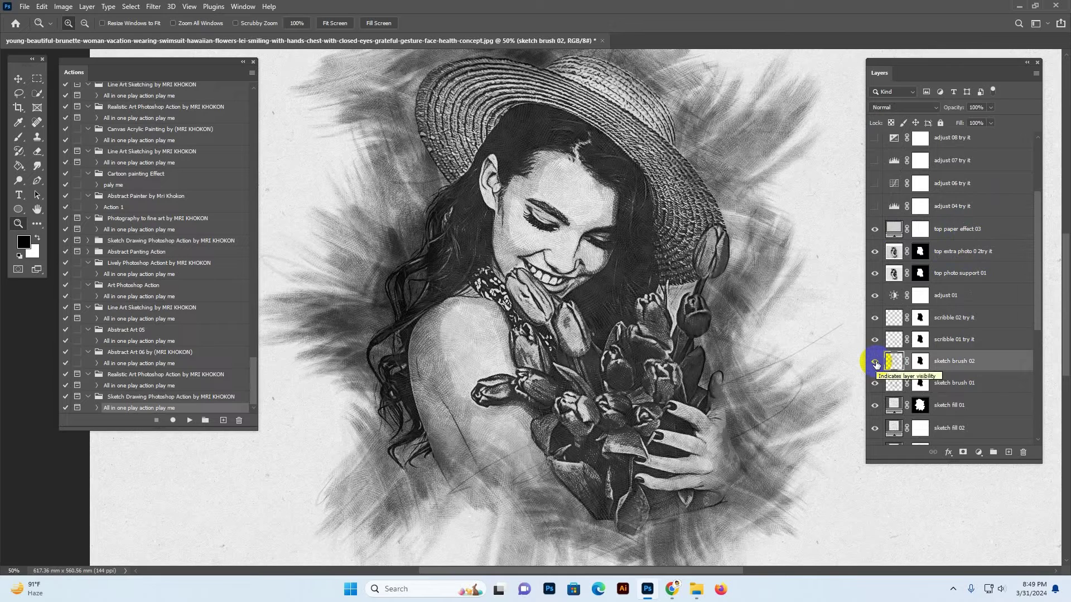
scroll(688, 247, up, 1)
scroll(688, 247, up, 1)
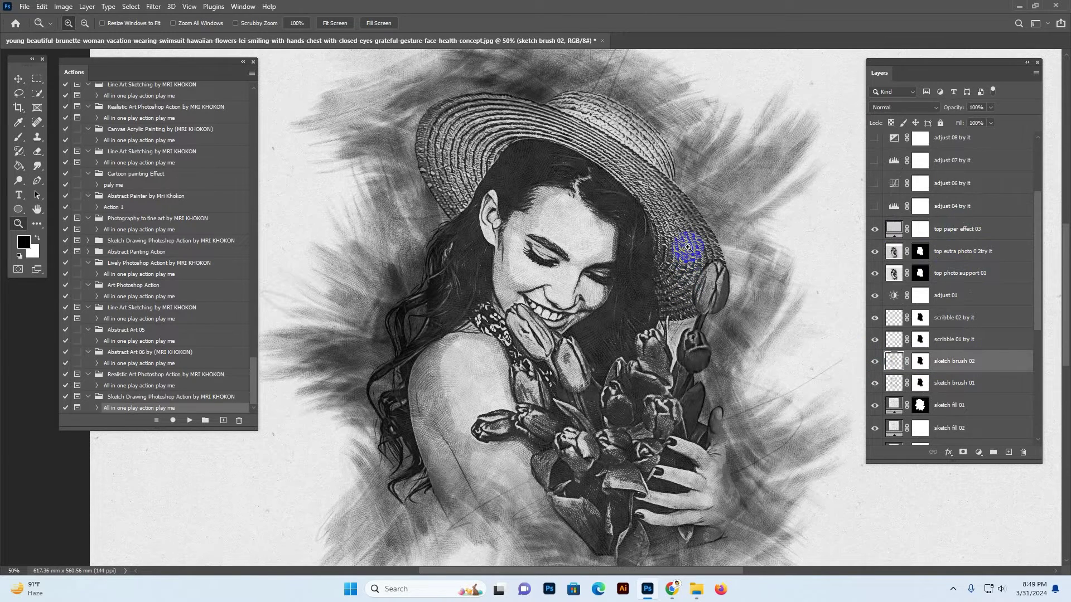
click(876, 362)
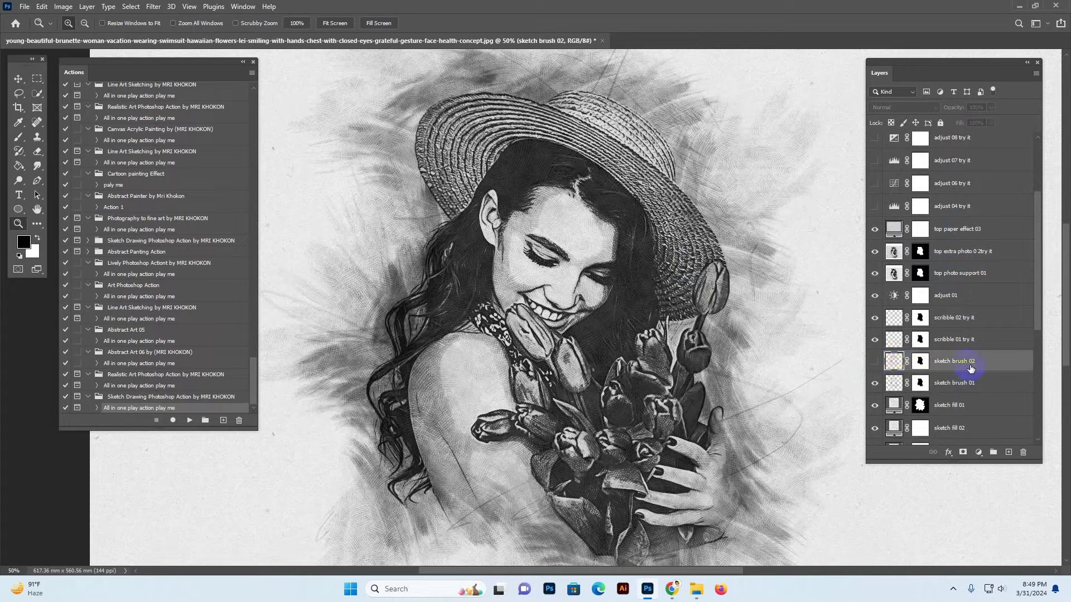
click(928, 362)
Compare the sketch with and without the Back brushy group, leaving the group visible
scroll(948, 363, down, 3)
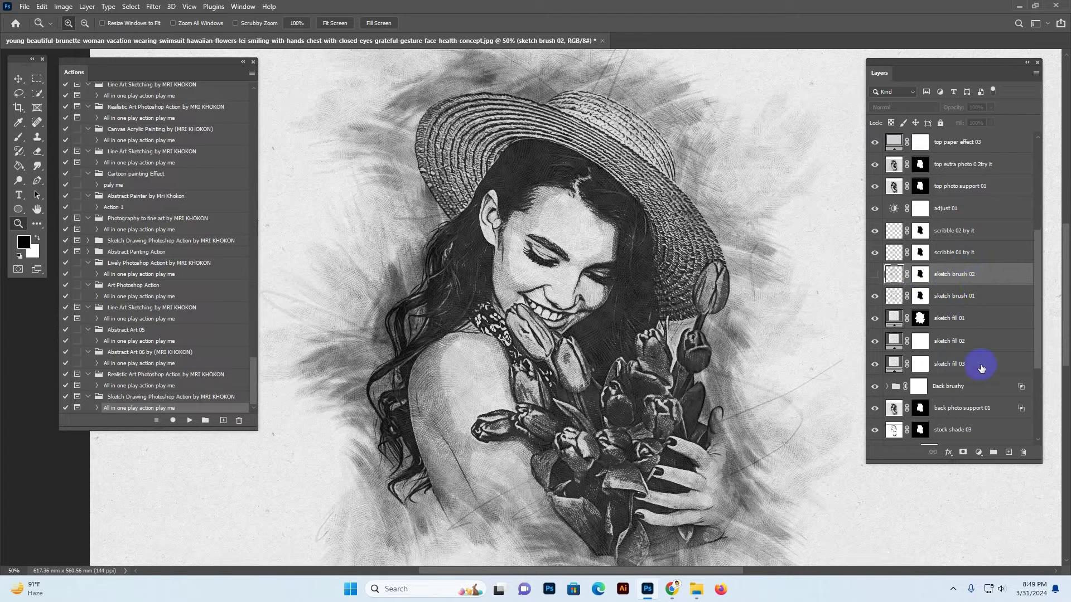
click(918, 386)
click(875, 387)
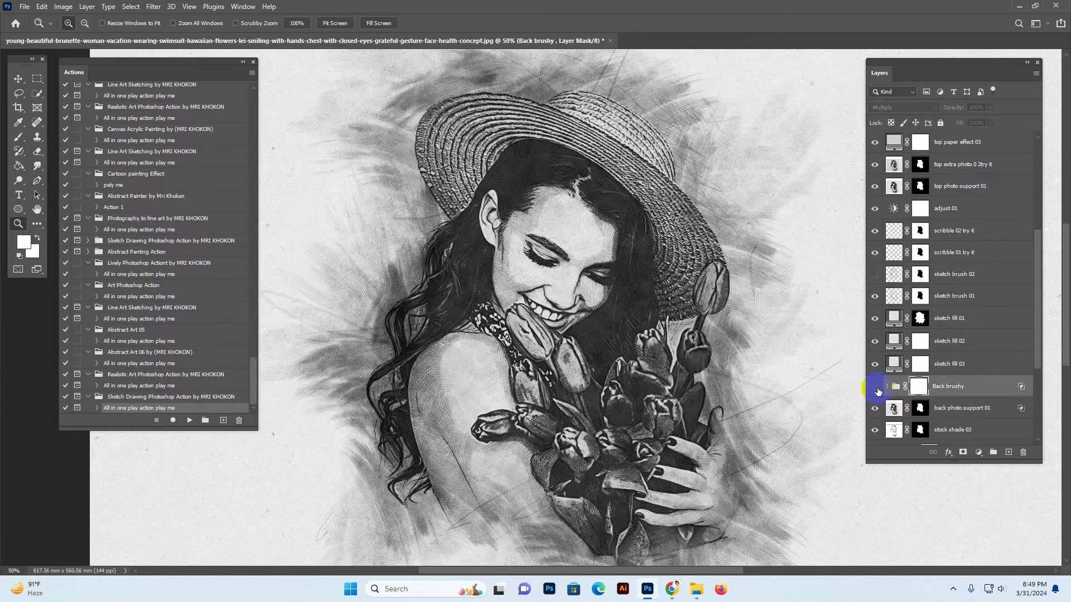
click(874, 387)
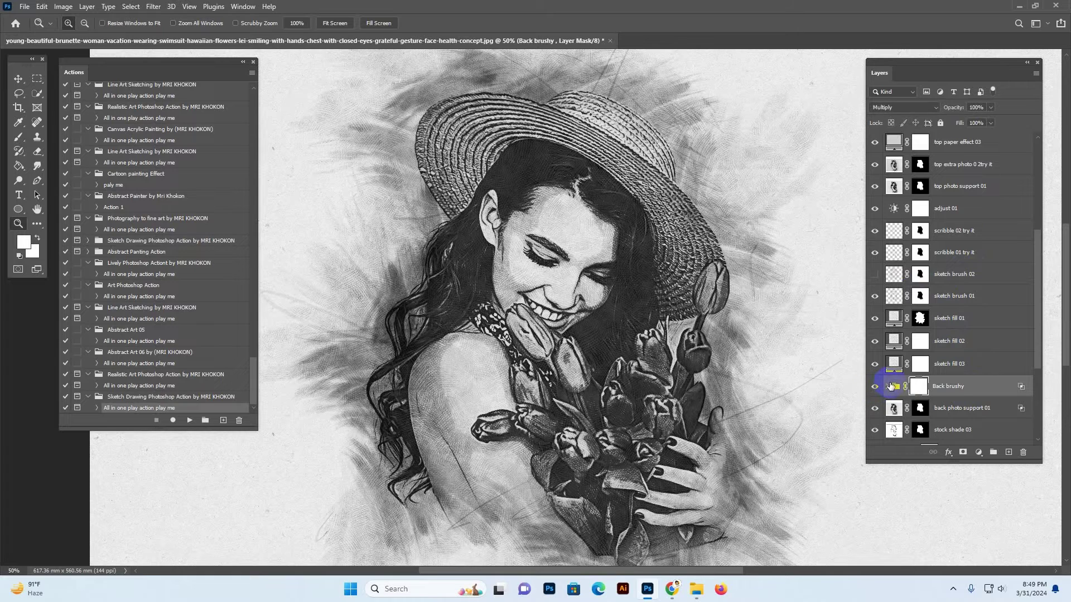
mouse_move(893, 384)
mouse_down()
mouse_move(918, 365)
mouse_move(881, 392)
mouse_up()
click(874, 391)
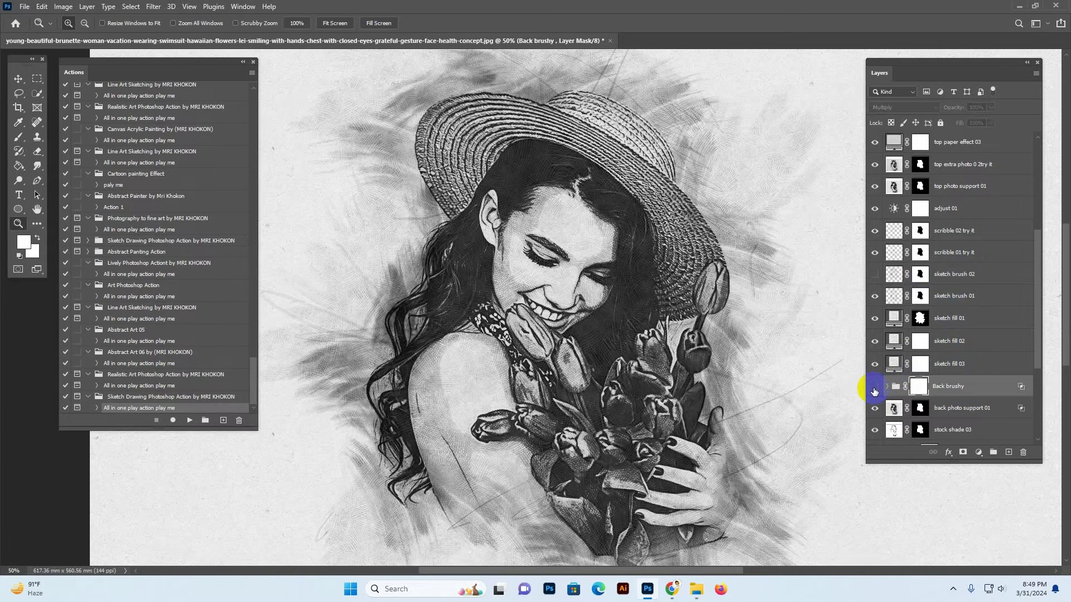
click(874, 390)
scroll(987, 342, down, 4)
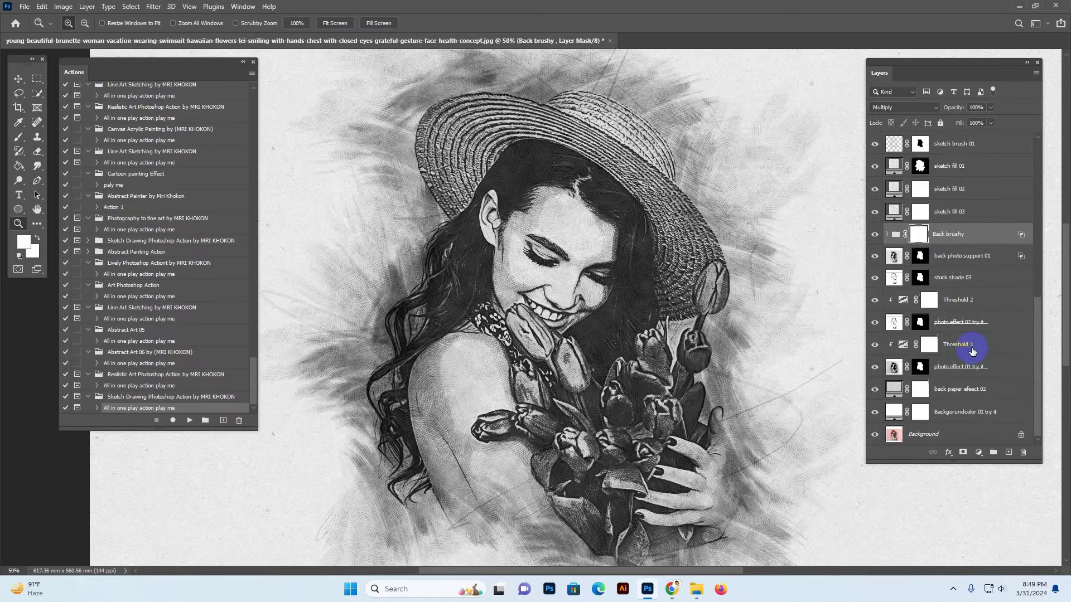
Check what the photo effect 01 and photo effect 02 layers contribute by toggling their visibility
click(963, 304)
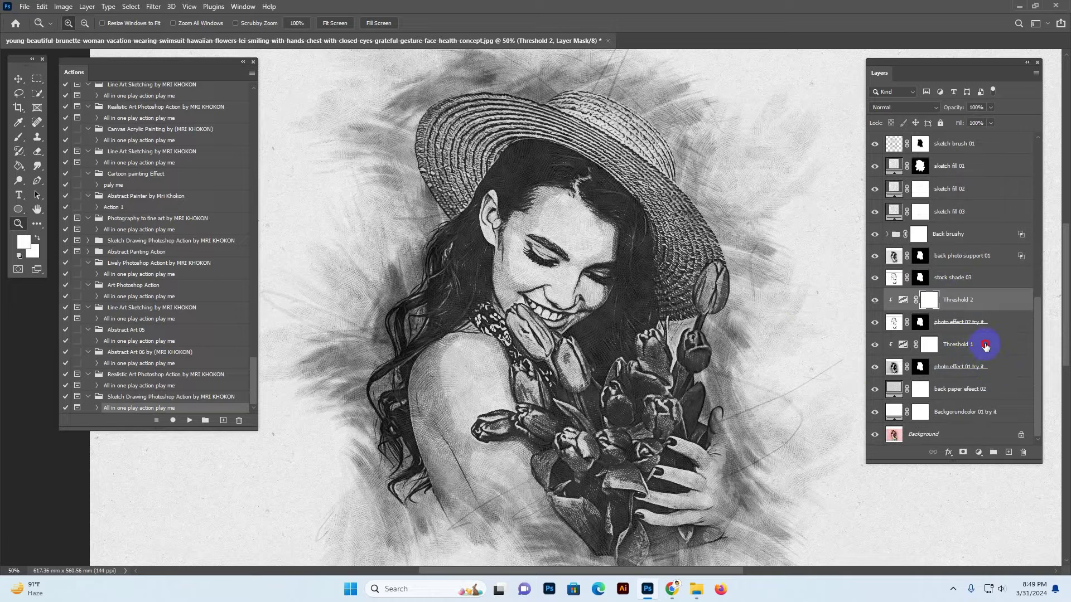
click(898, 352)
click(873, 368)
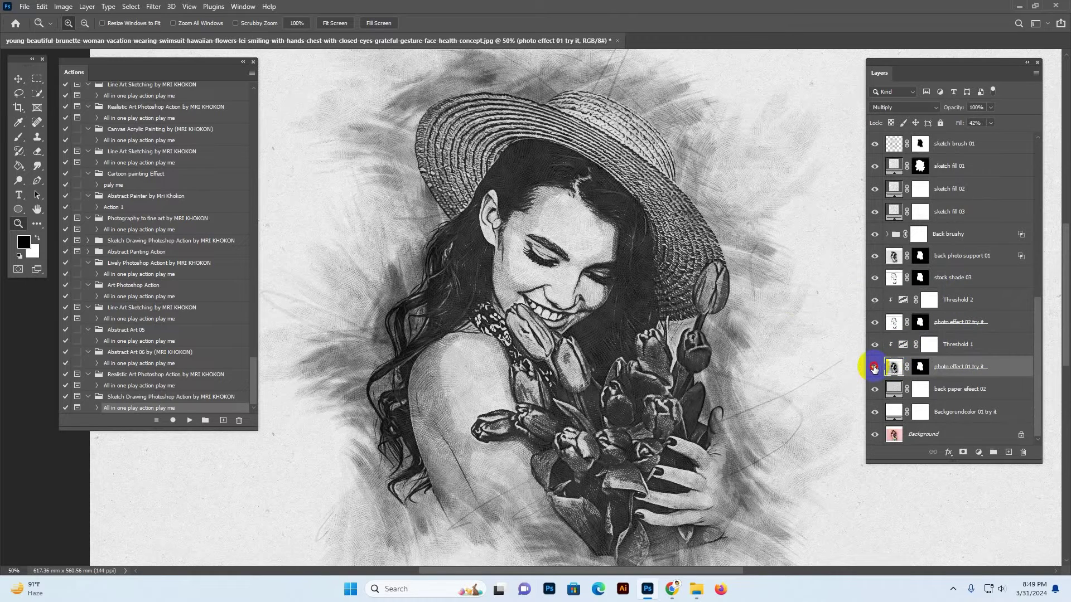
click(874, 367)
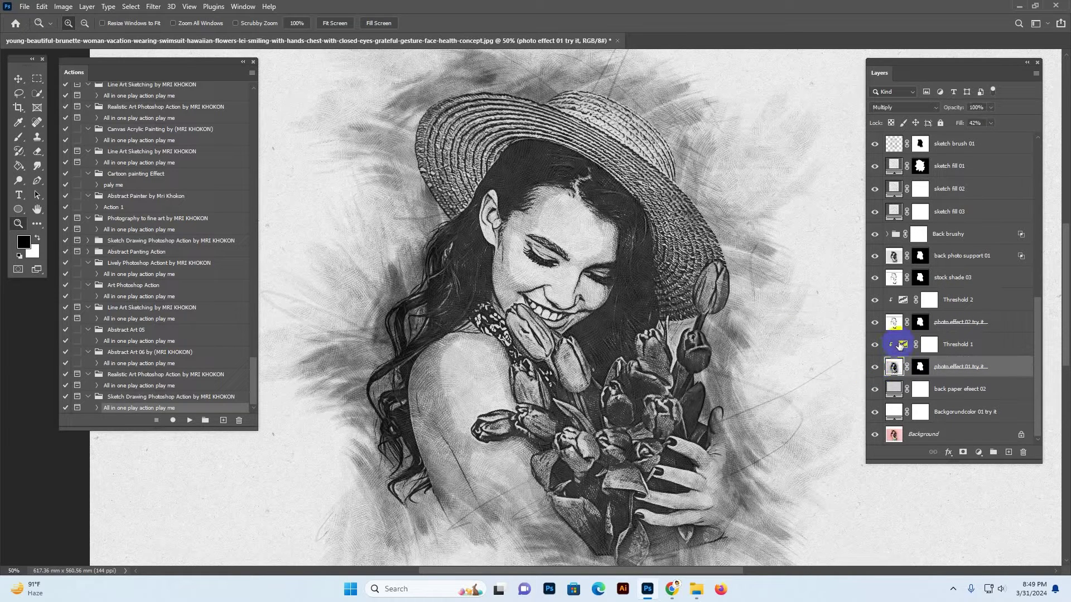
click(875, 345)
click(878, 326)
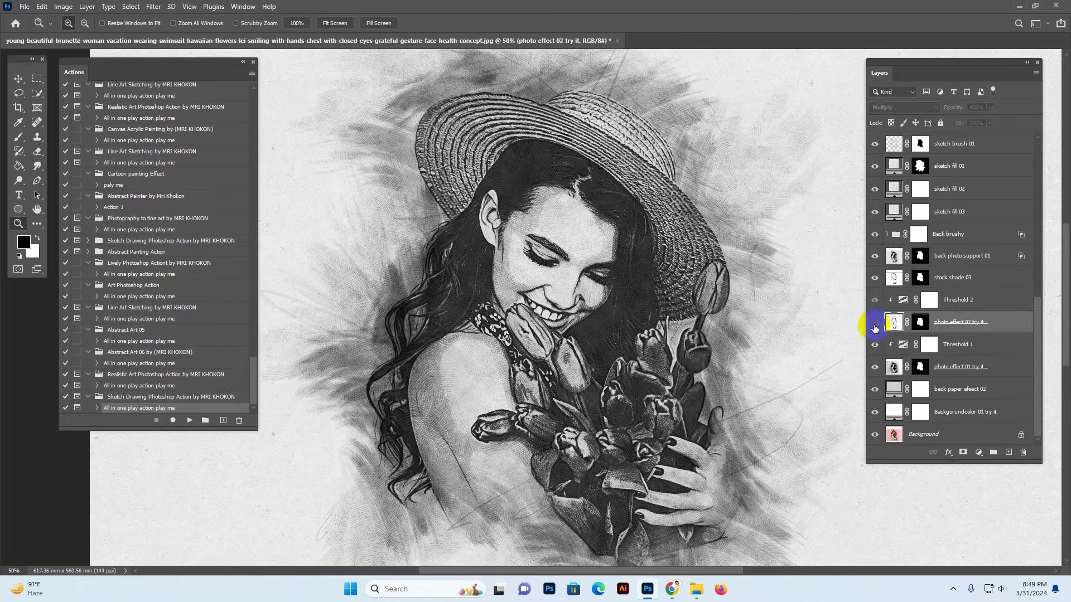
Set the Threshold 2 adjustment layer's threshold level to 190
click(904, 306)
double_click(901, 302)
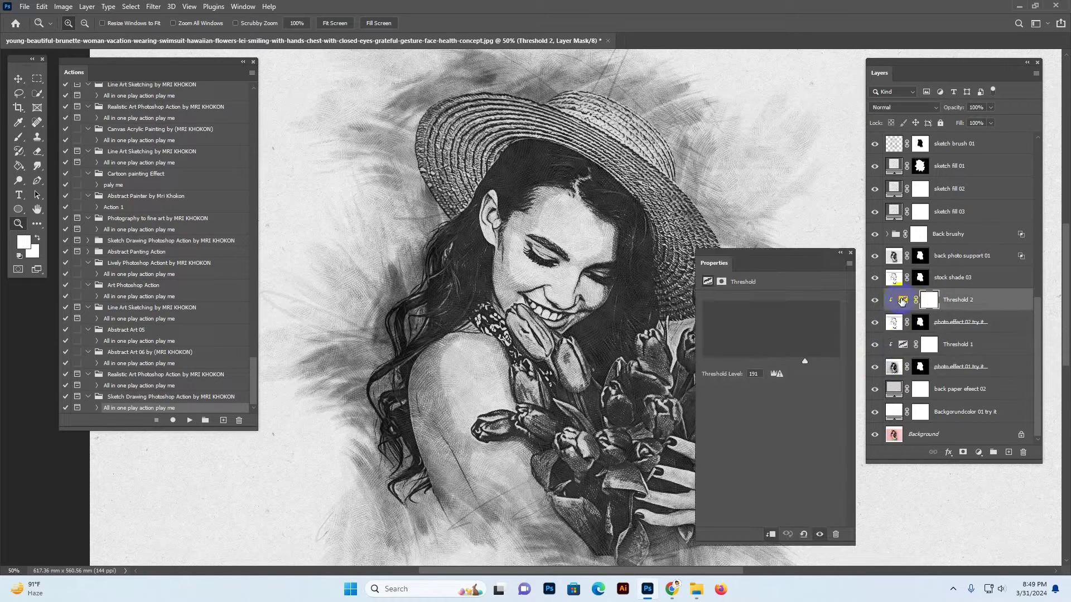
mouse_move(792, 367)
mouse_down()
mouse_move(724, 359)
mouse_move(837, 368)
mouse_move(803, 365)
mouse_up()
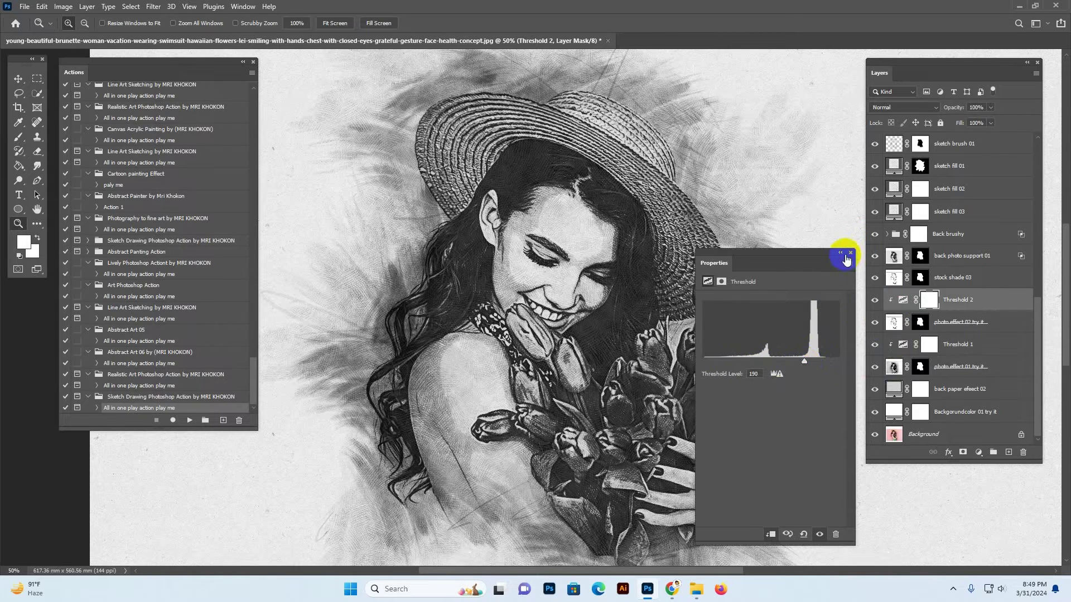
click(848, 252)
Inspect the stock shade 03 and back photo support 01 layers
click(981, 293)
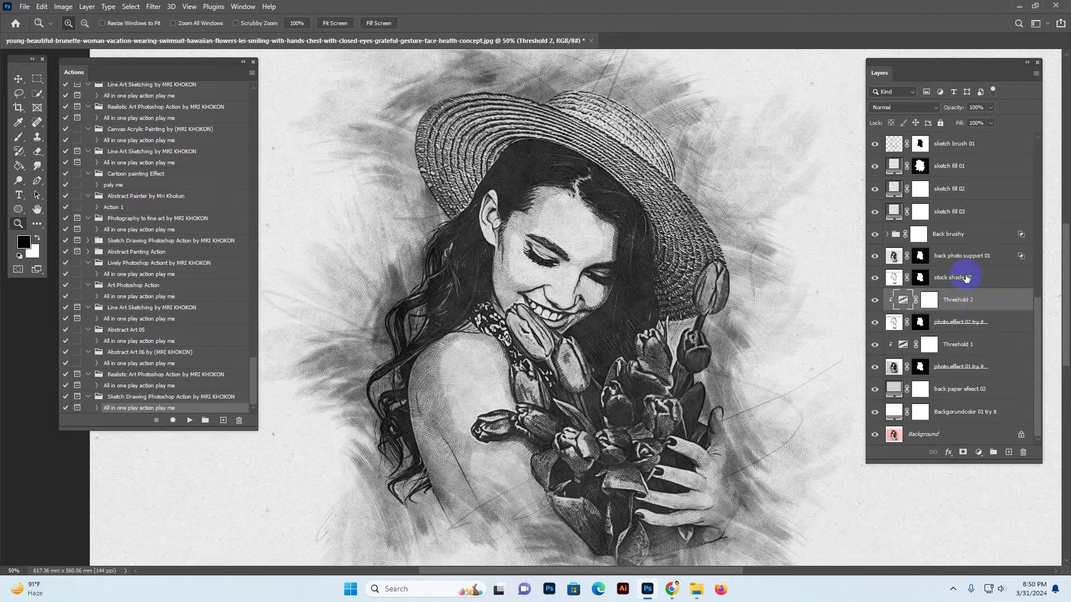
click(891, 278)
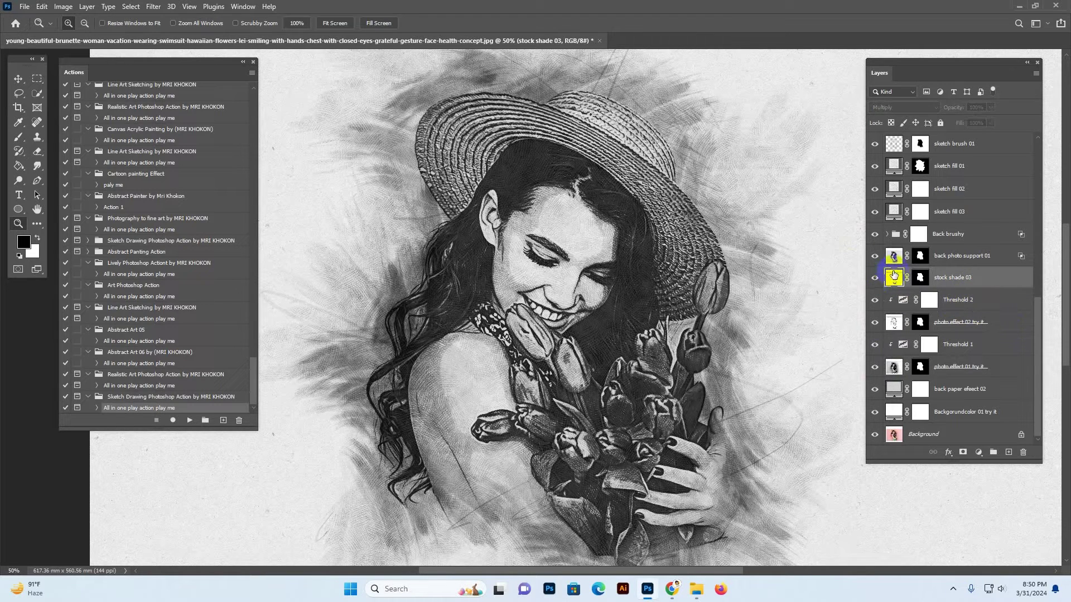
click(894, 258)
scroll(940, 237, up, 1)
scroll(940, 238, up, 4)
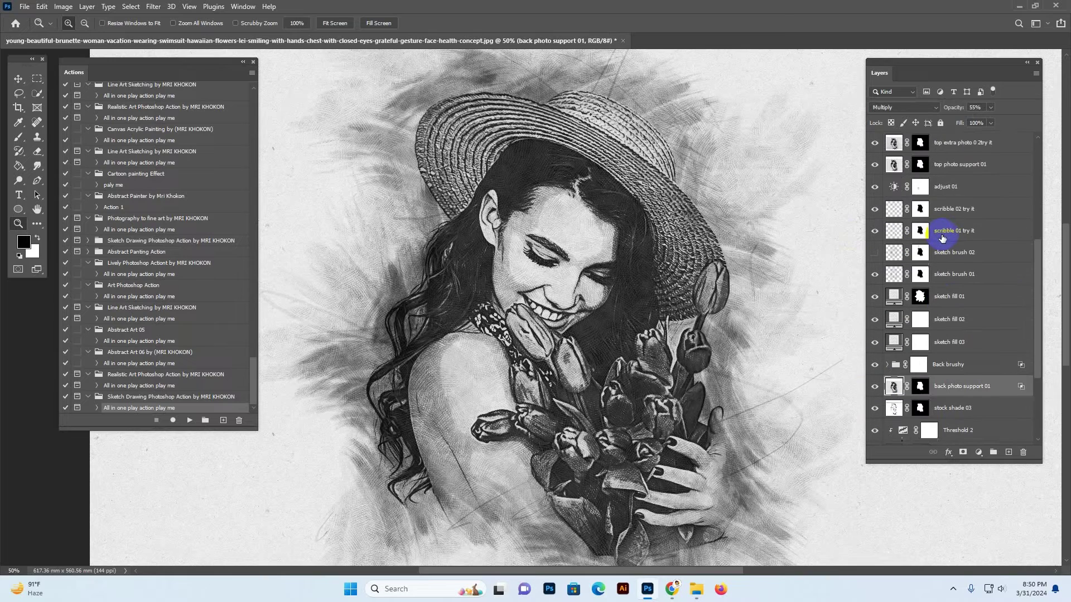
Preview the adjust 04 try it layer by showing it and hiding it again
click(997, 190)
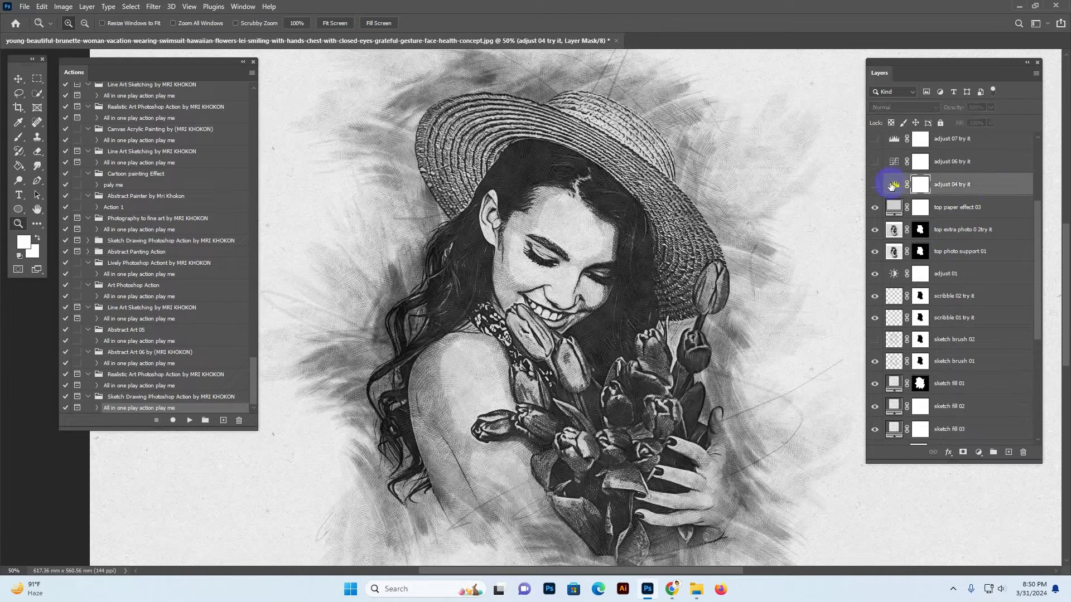
click(874, 185)
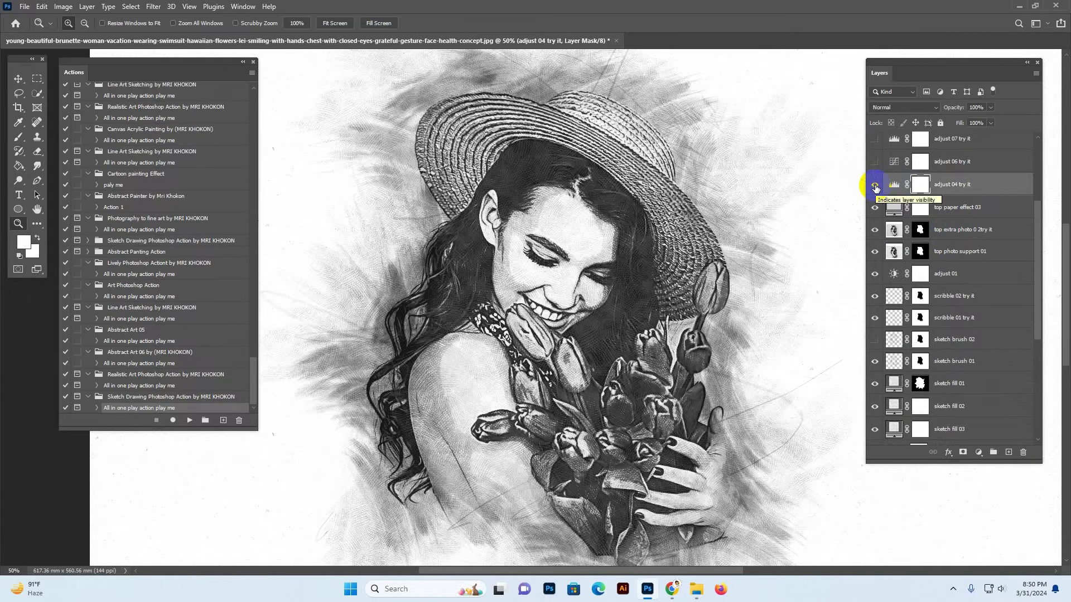
scroll(889, 239, up, 5)
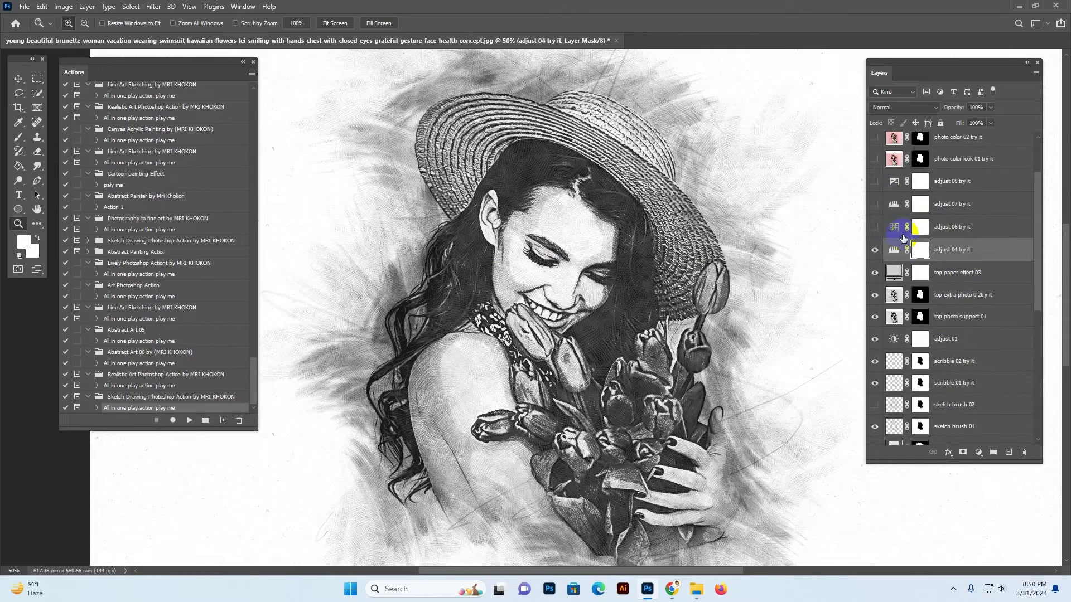
click(874, 293)
Raise the midpoint of the adjust 06 try it curve to input 115, output 139, and leave the layer hidden
click(887, 270)
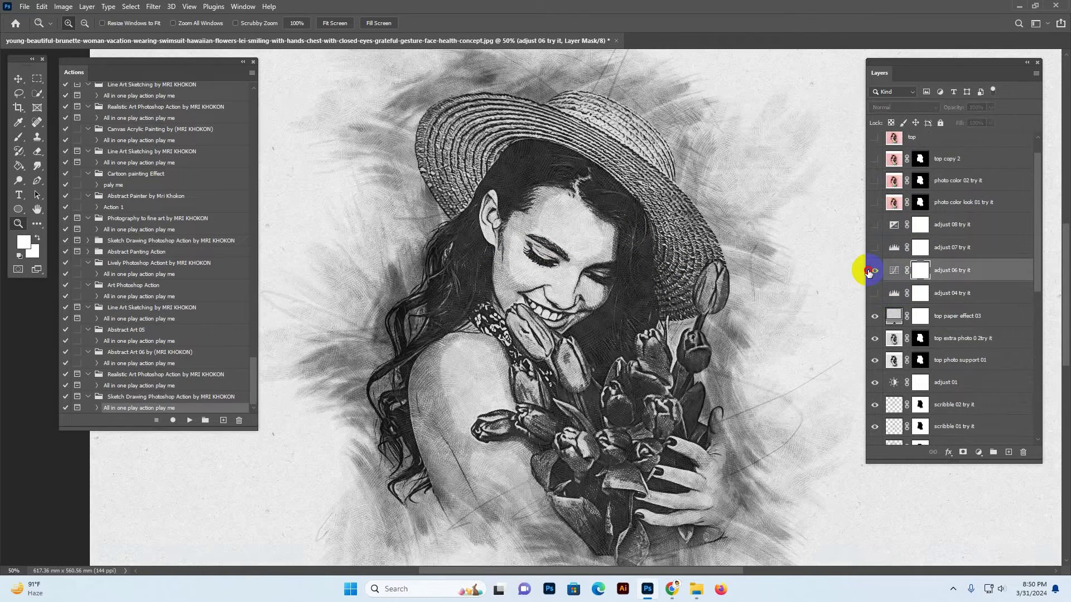
click(874, 270)
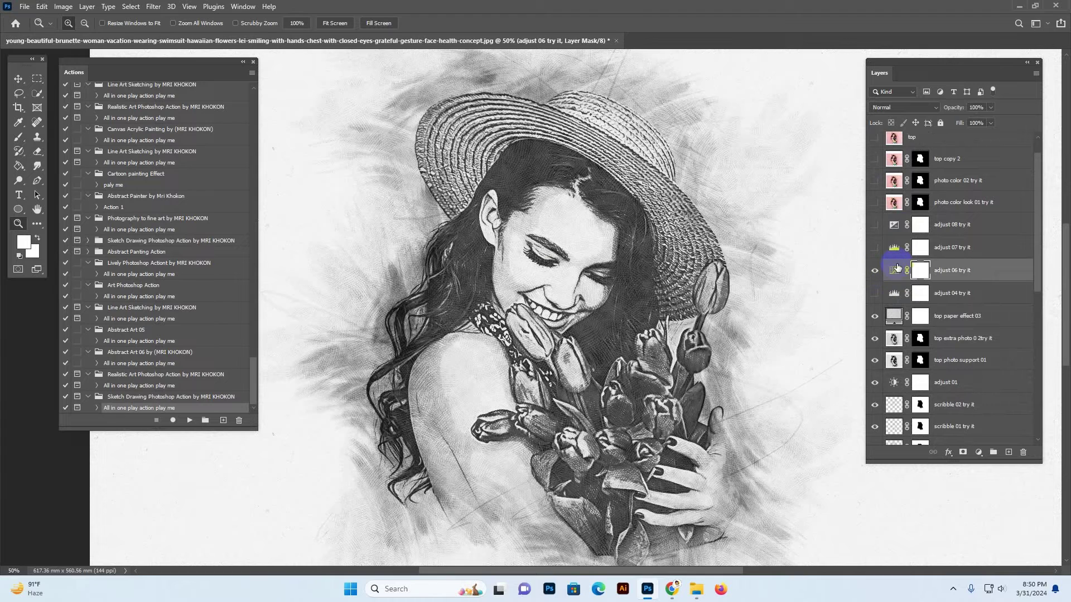
double_click(893, 272)
drag(754, 390, 777, 378)
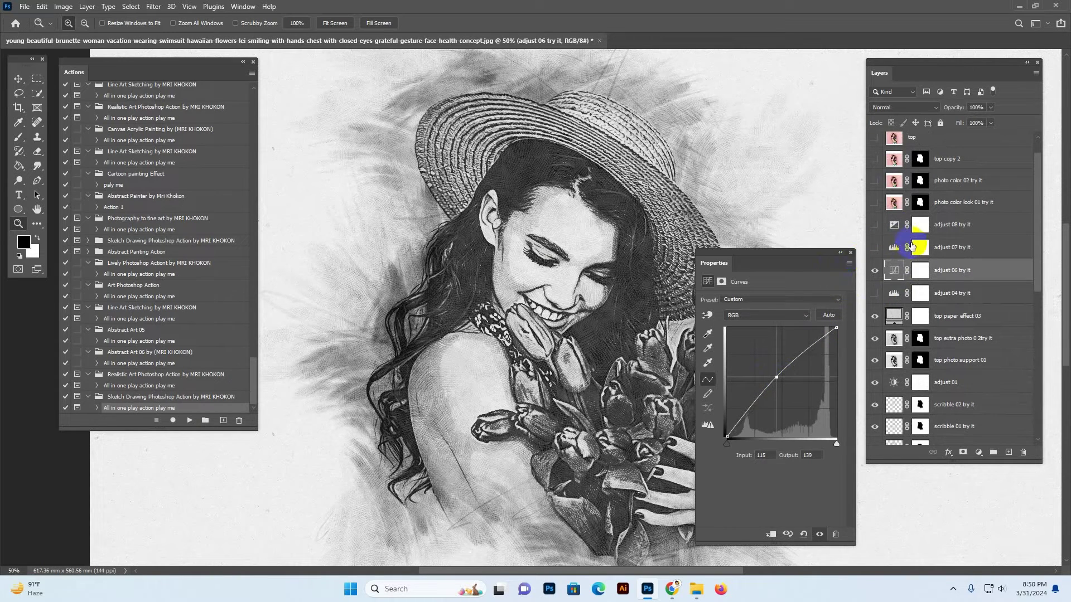
click(851, 252)
click(874, 272)
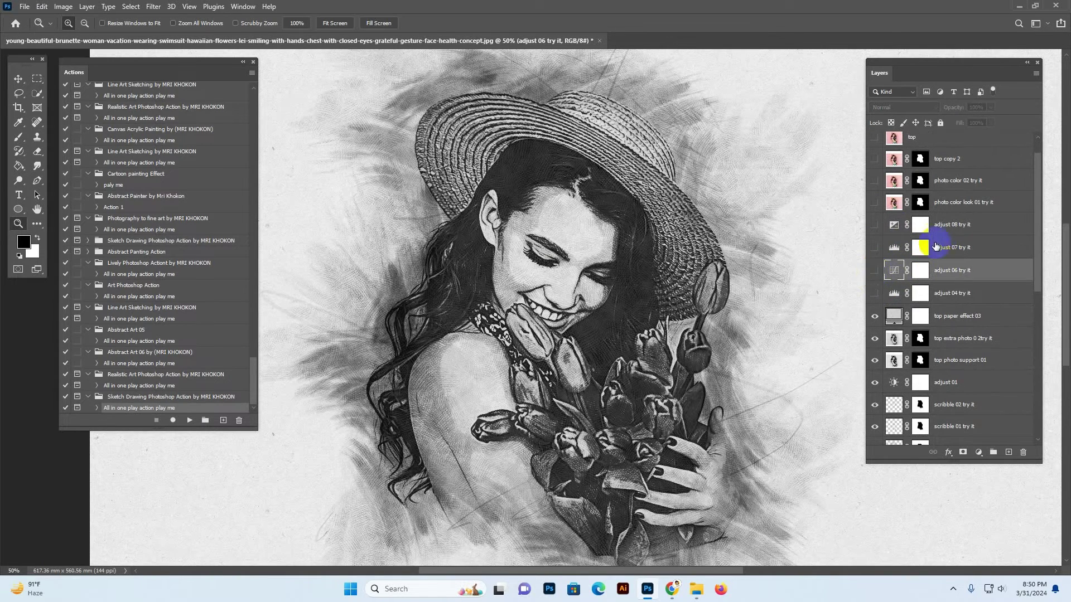
Preview the photo color look 01 try it and photo color 02 try it layers one at a time, hiding each again
click(981, 210)
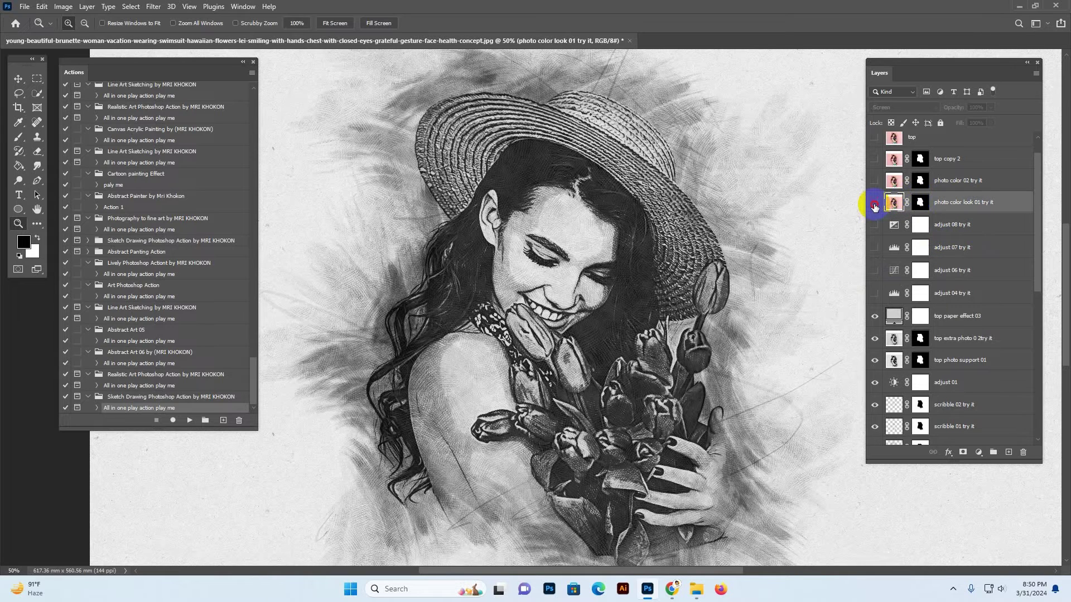
click(875, 203)
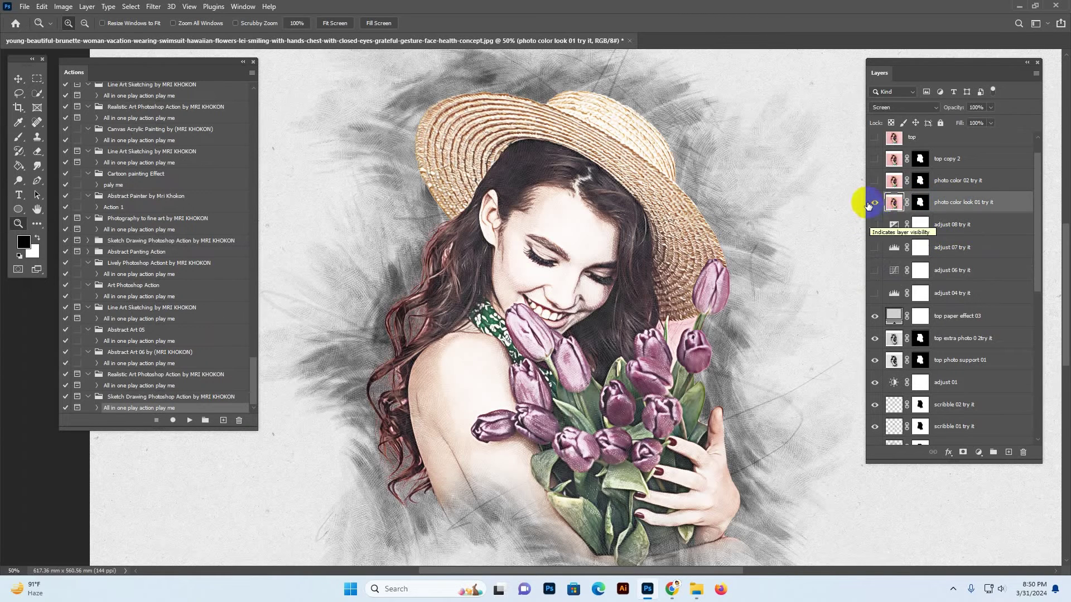
click(874, 203)
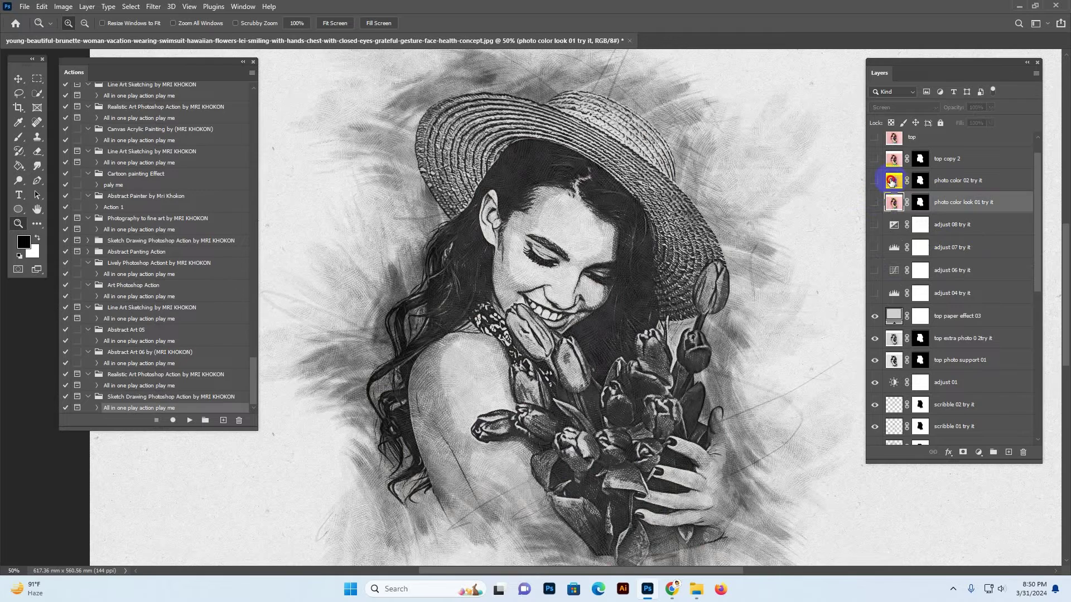
click(881, 187)
click(875, 182)
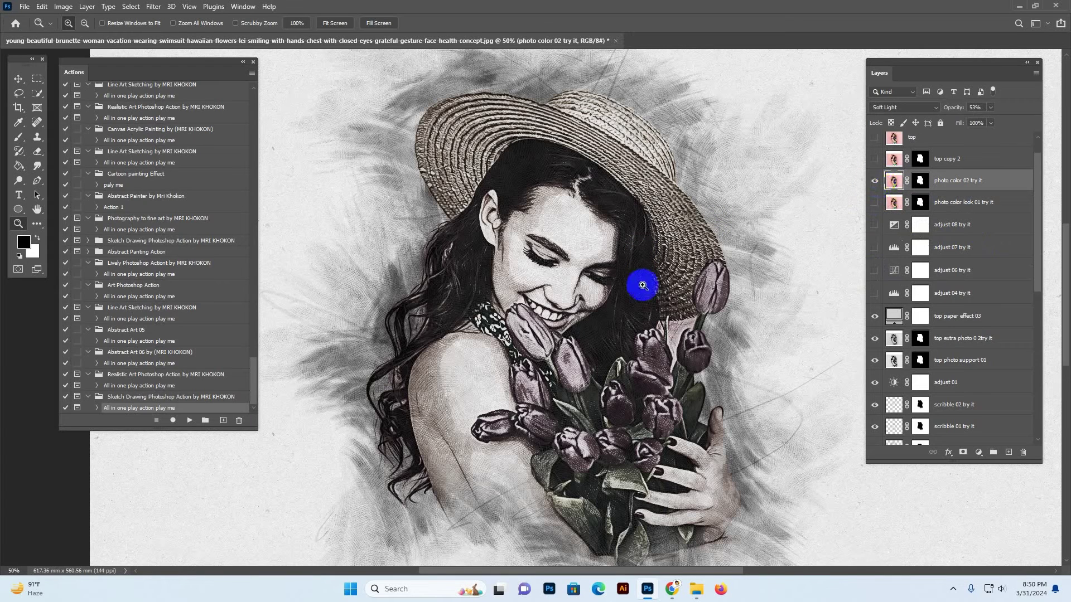
click(874, 182)
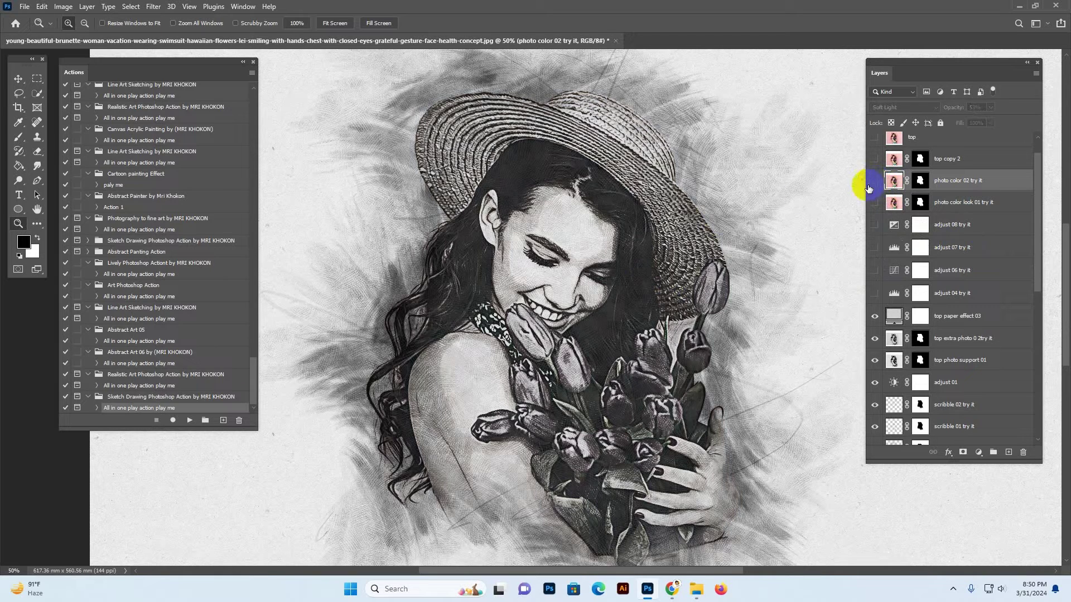
Switch to the Sketch Drawing folder in File Explorer and open the summer-happy-woman-stylish-posing-with-hat photo in Photoshop
alt+click(751, 244)
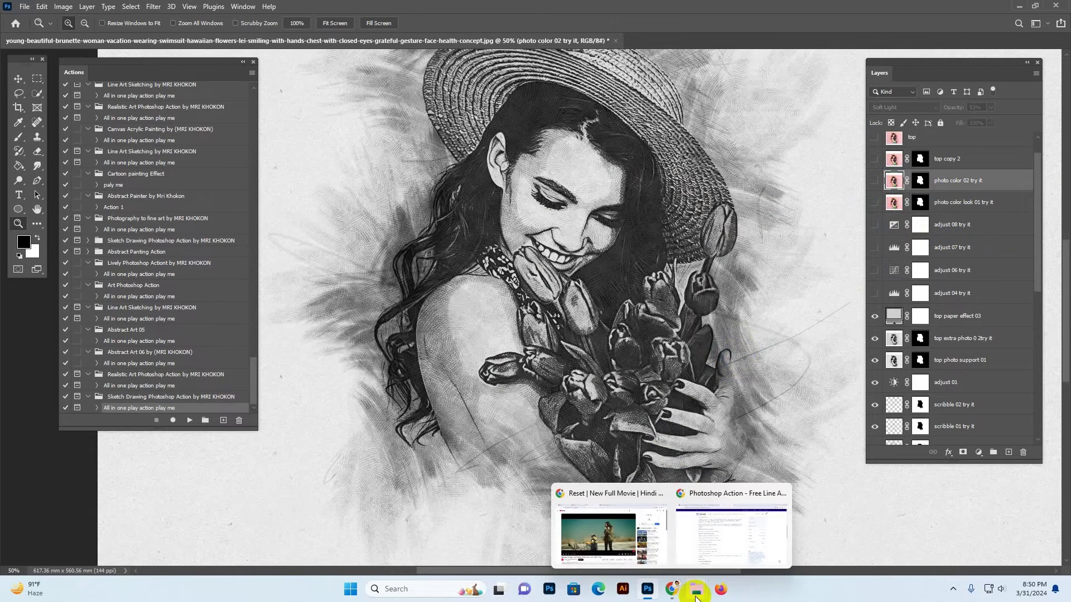
mouse_move(690, 583)
click(644, 543)
click(664, 393)
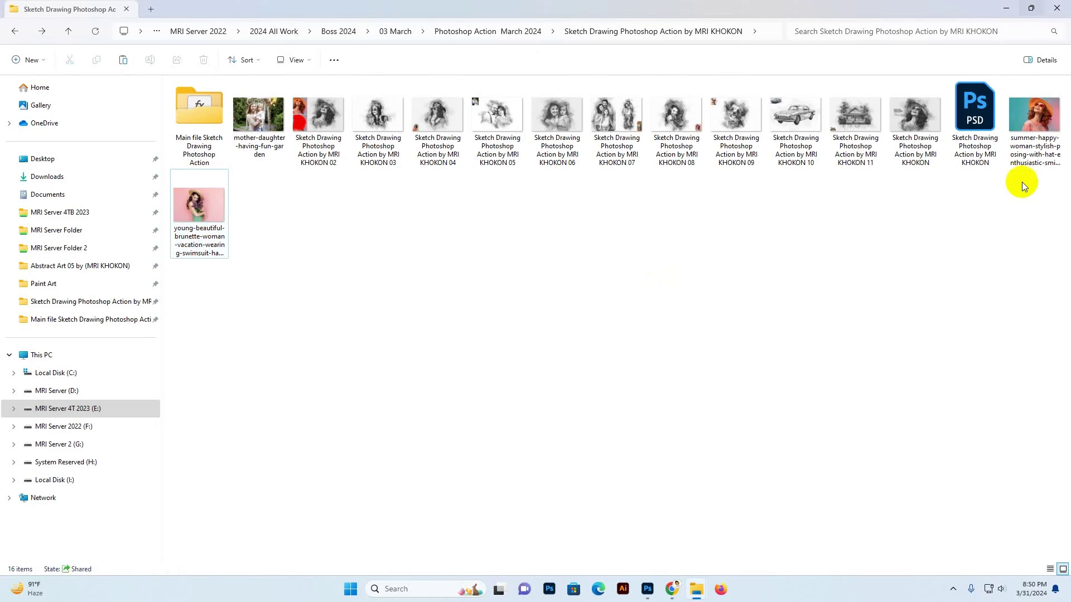
drag(1032, 145, 777, 11)
key(ctrl+minus)
key(ctrl+minus)
key(ctrl+minus)
key(ctrl+minus)
key(ctrl+minus)
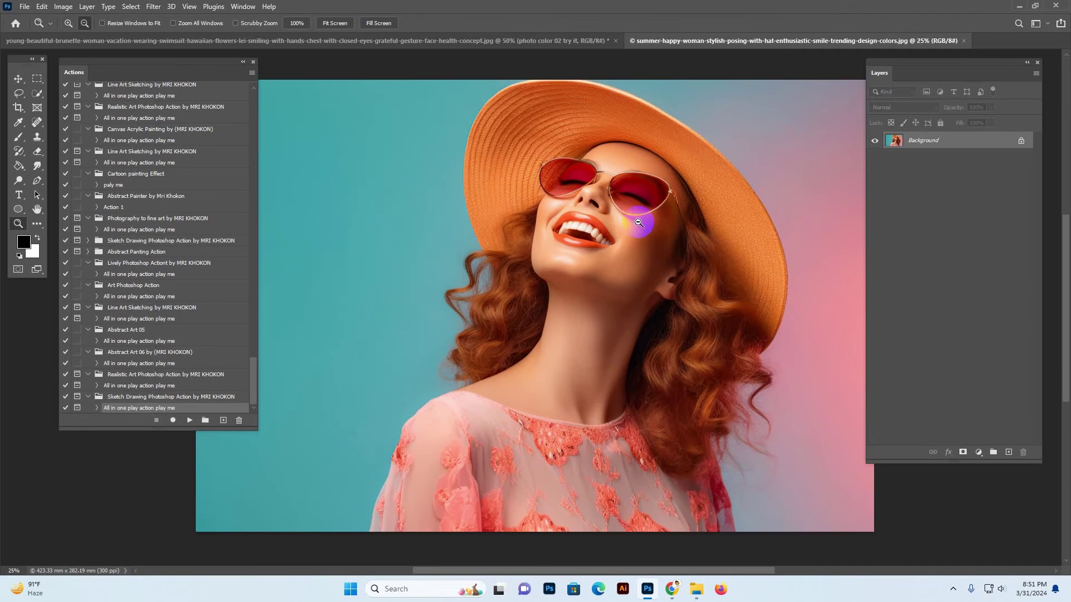
Extend the canvas with the Crop tool above, below and to the right of the photo, to about 478 × 424 mm
click(16, 110)
drag(575, 132, 574, 105)
drag(579, 475, 576, 496)
drag(808, 286, 840, 289)
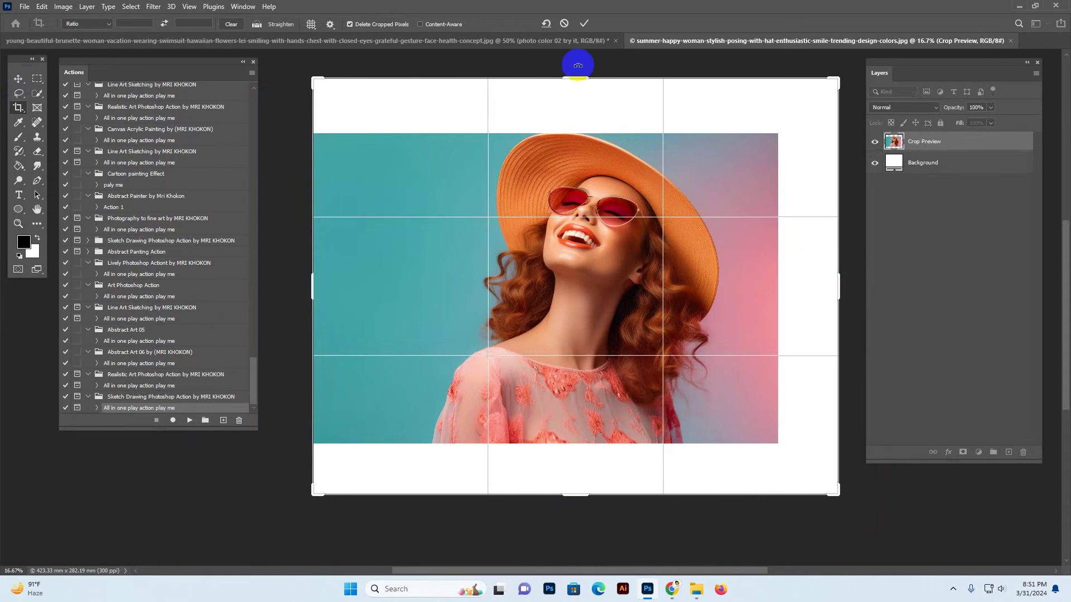
drag(576, 76, 579, 66)
drag(602, 507, 606, 483)
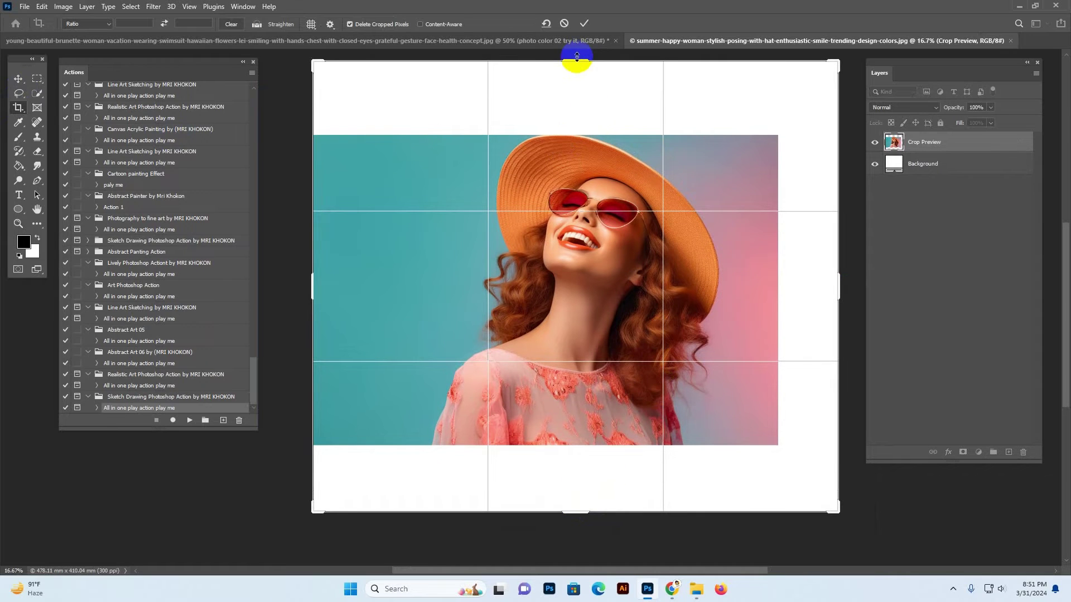
drag(574, 59, 578, 43)
click(18, 79)
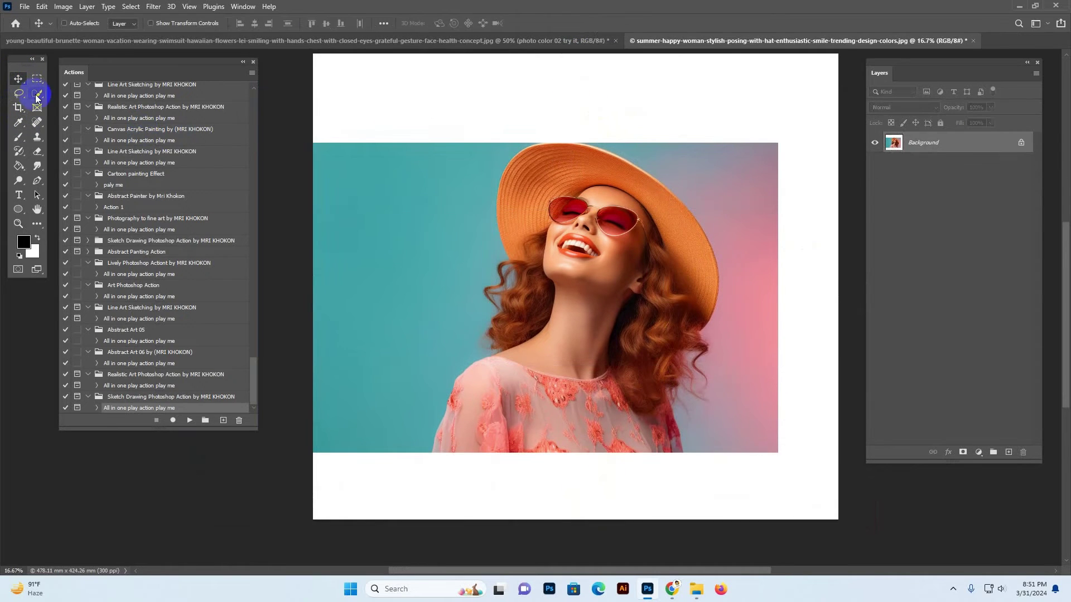
Resize the image to a width of 3000 pixels, keeping its proportions
click(37, 93)
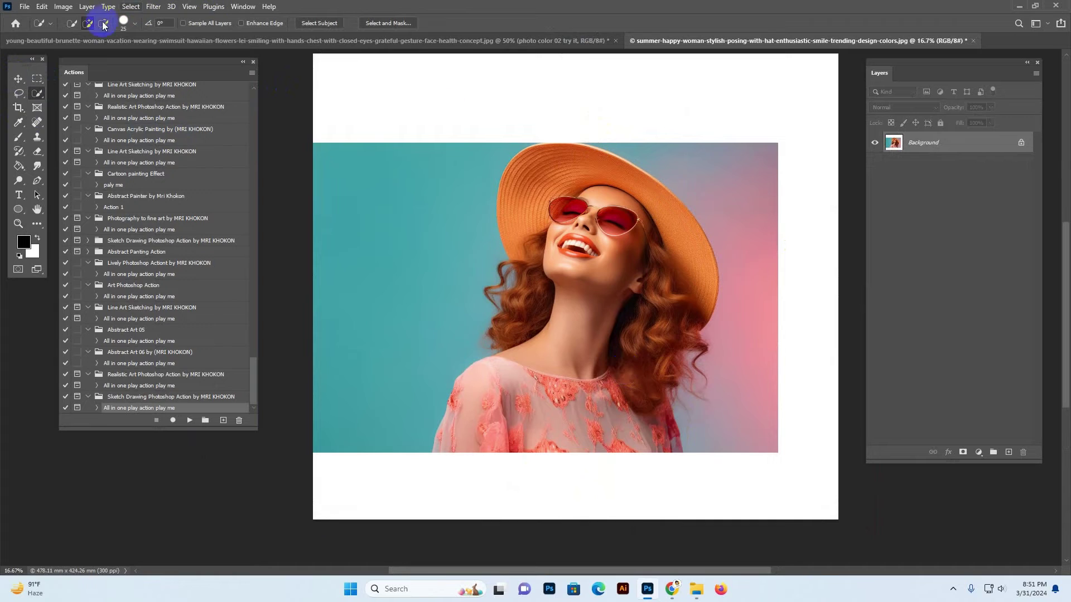
click(63, 6)
click(81, 90)
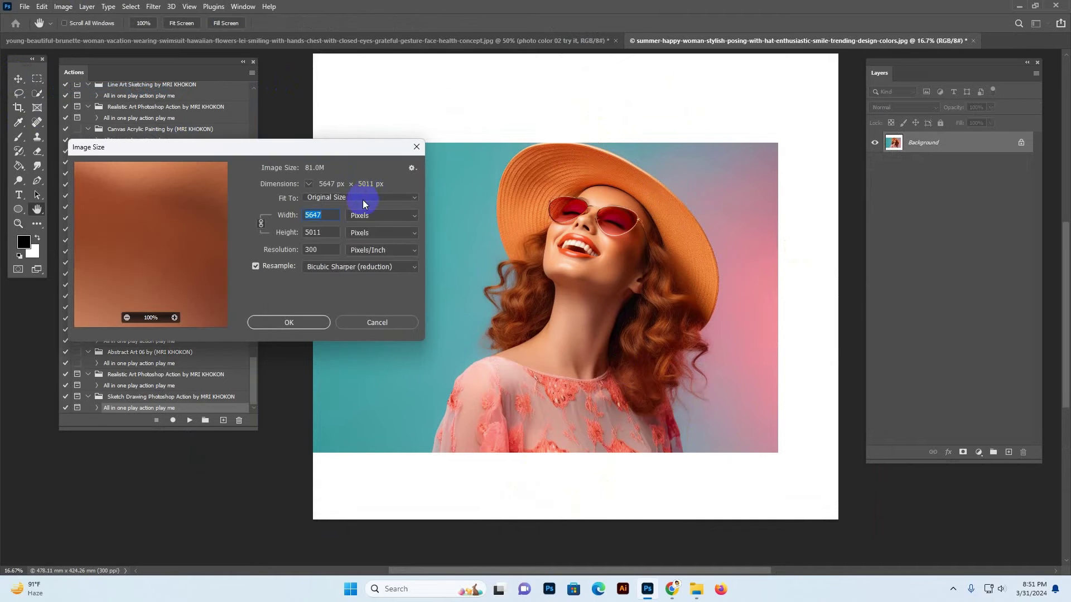
text(2)
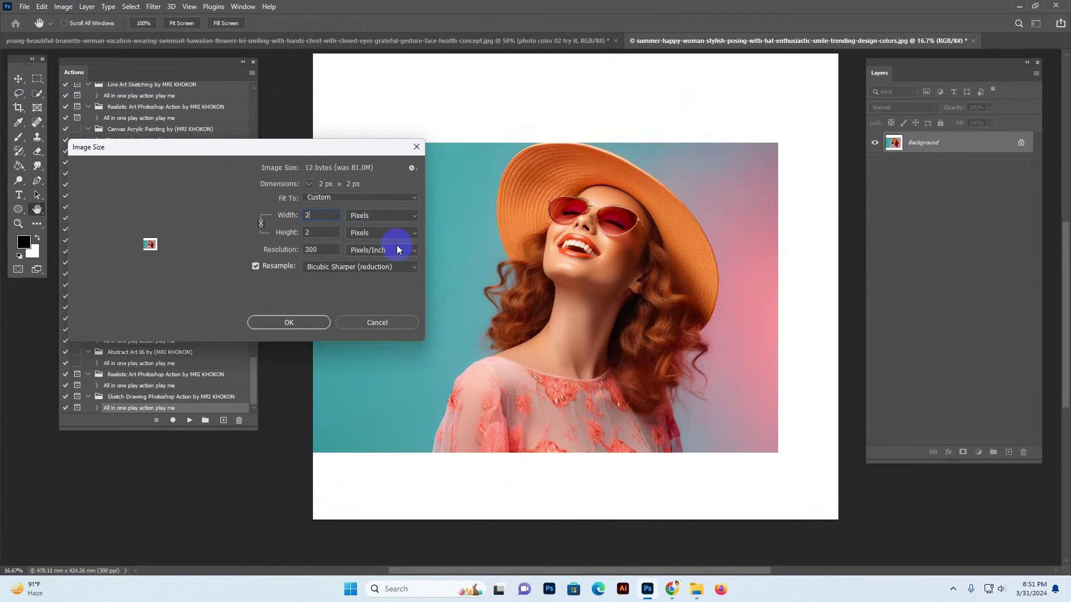
text(000)
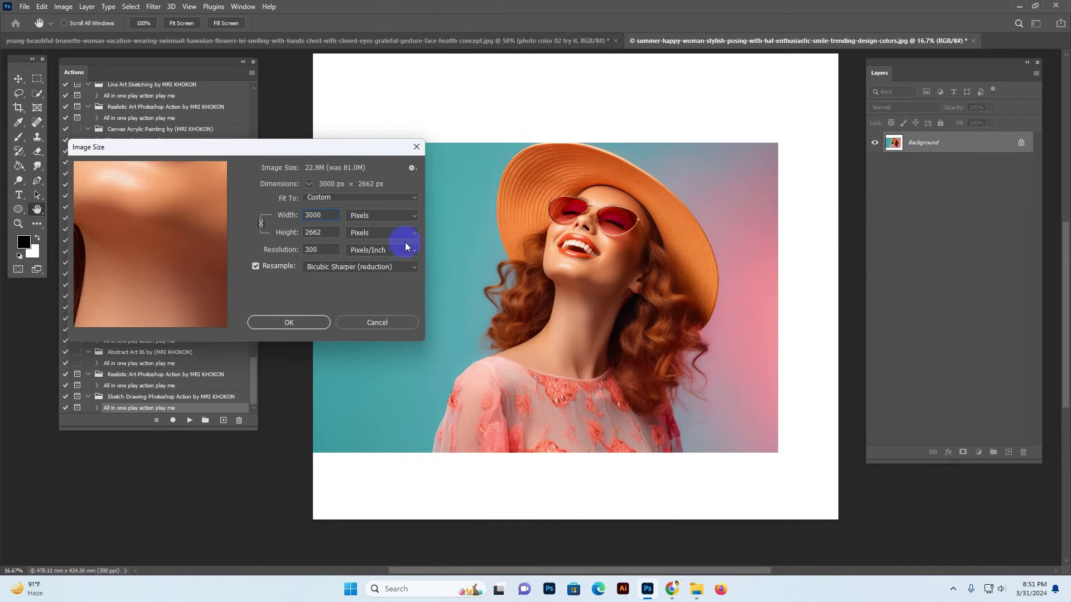
key(Return)
Select the woman in the photo automatically with the Quick Selection tool's Select Subject command
key(z)
click(509, 215)
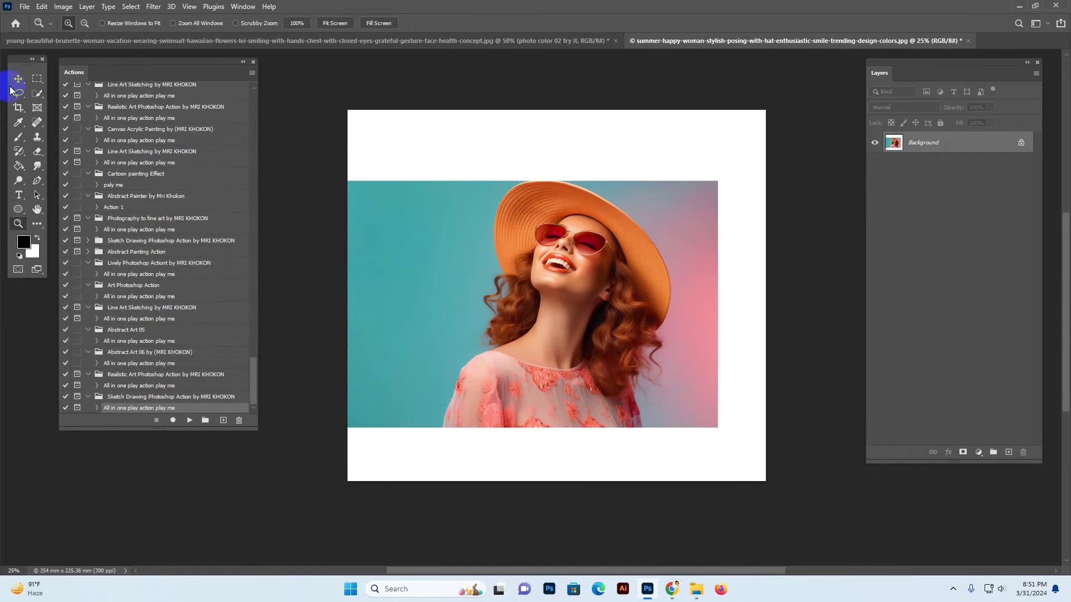
click(36, 94)
click(318, 23)
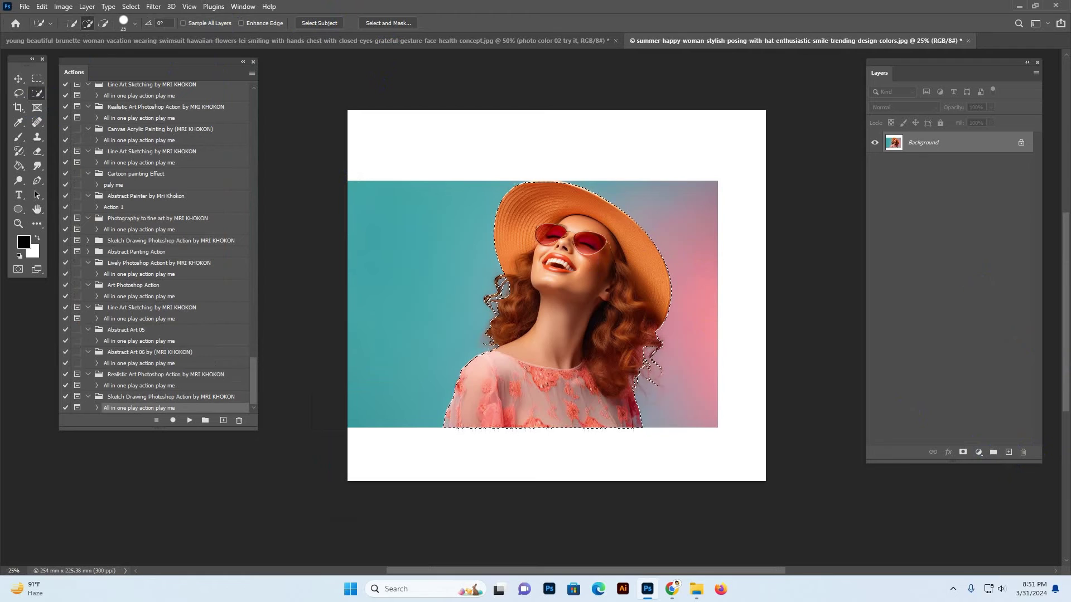
Add a new layer above the background and name it brush
click(1008, 452)
double_click(917, 141)
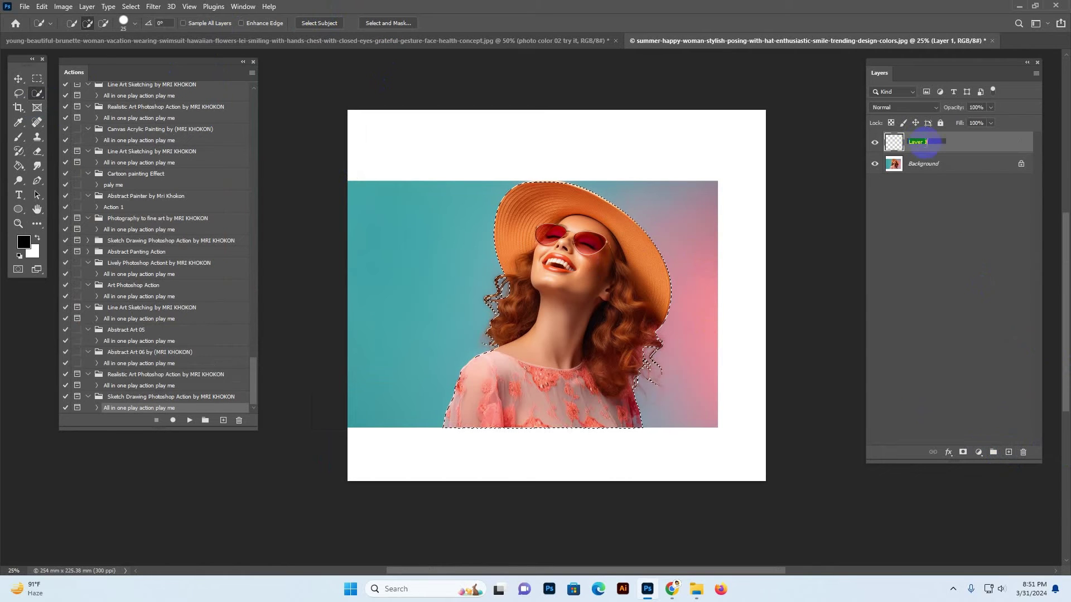
text(brush)
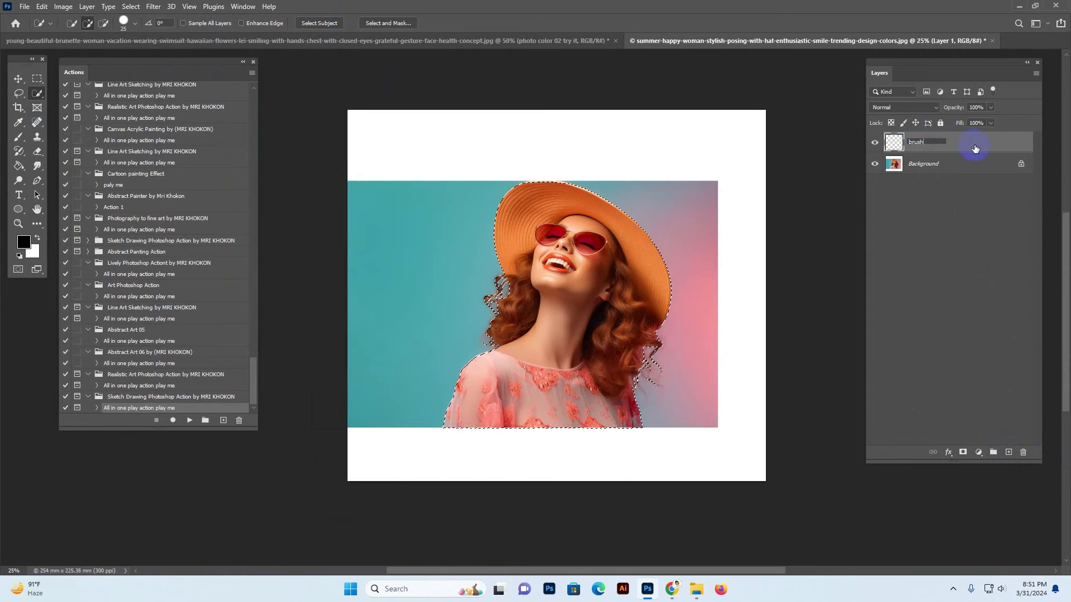
click(974, 148)
Set the foreground color to red ff0000 and paint over the selected woman on the brush layer, reducing the brush size to 250
click(18, 138)
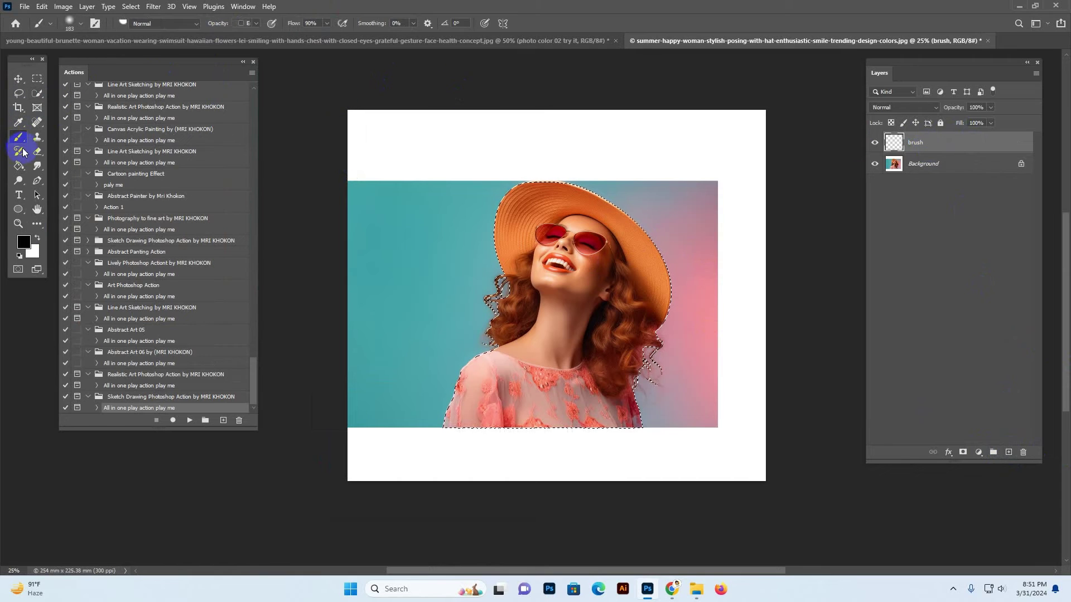
click(23, 241)
click(916, 315)
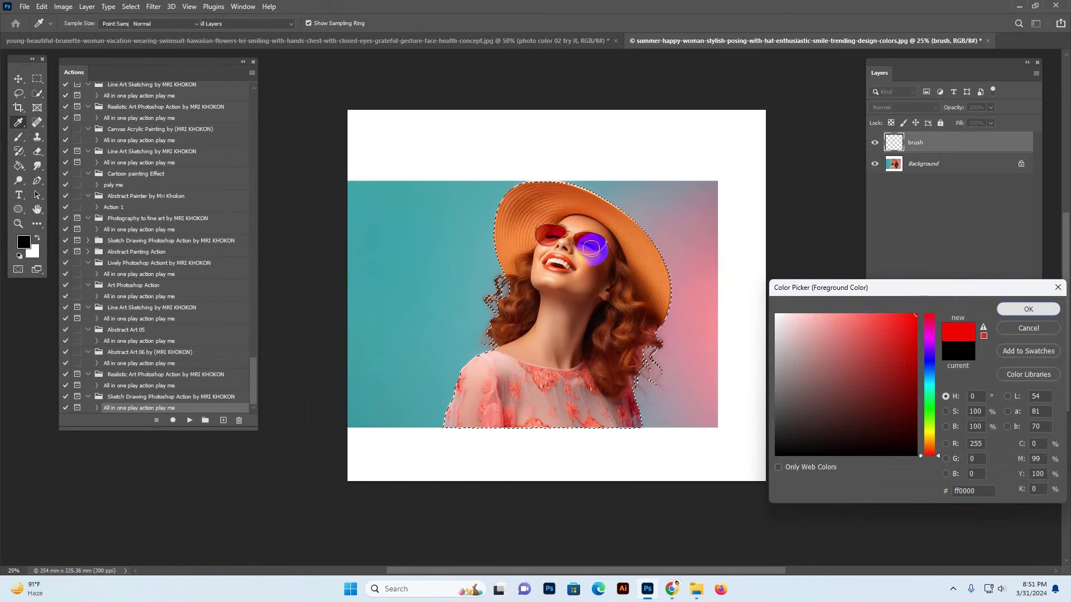
key(Return)
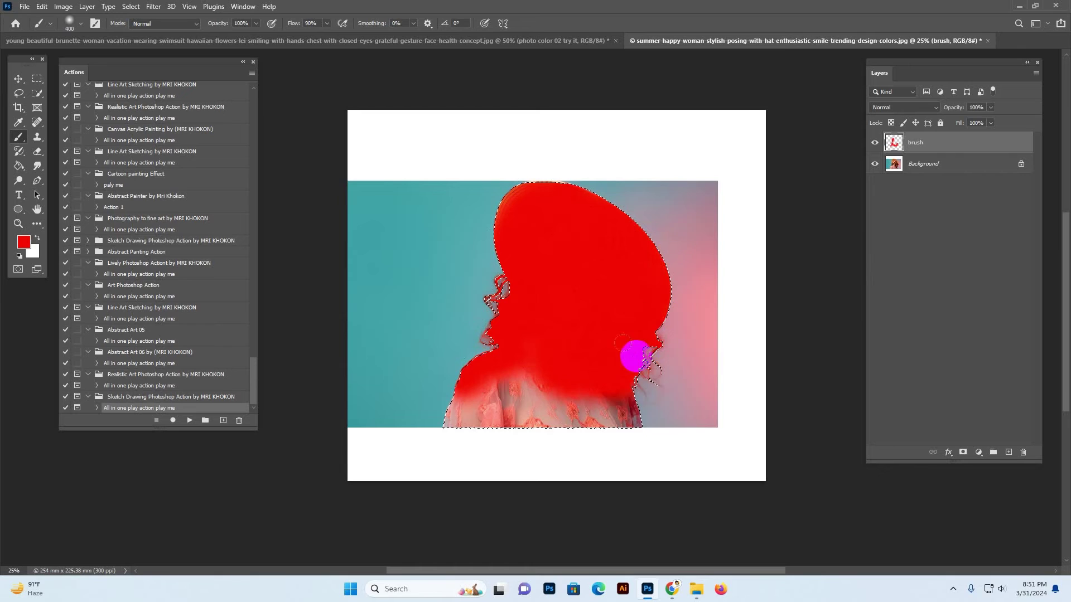
key(bracketleft)
key(bracketleft)
mouse_move(634, 356)
mouse_down()
mouse_move(502, 385)
mouse_move(512, 359)
mouse_move(547, 349)
mouse_move(610, 373)
mouse_move(619, 390)
mouse_move(551, 383)
mouse_move(495, 396)
mouse_move(488, 358)
mouse_move(462, 362)
mouse_move(623, 342)
mouse_move(638, 390)
mouse_move(622, 399)
mouse_move(553, 391)
mouse_move(553, 400)
mouse_move(605, 400)
mouse_move(643, 382)
mouse_move(663, 325)
mouse_move(535, 248)
mouse_move(526, 201)
mouse_move(541, 199)
mouse_move(488, 241)
mouse_move(521, 354)
mouse_move(586, 228)
mouse_up()
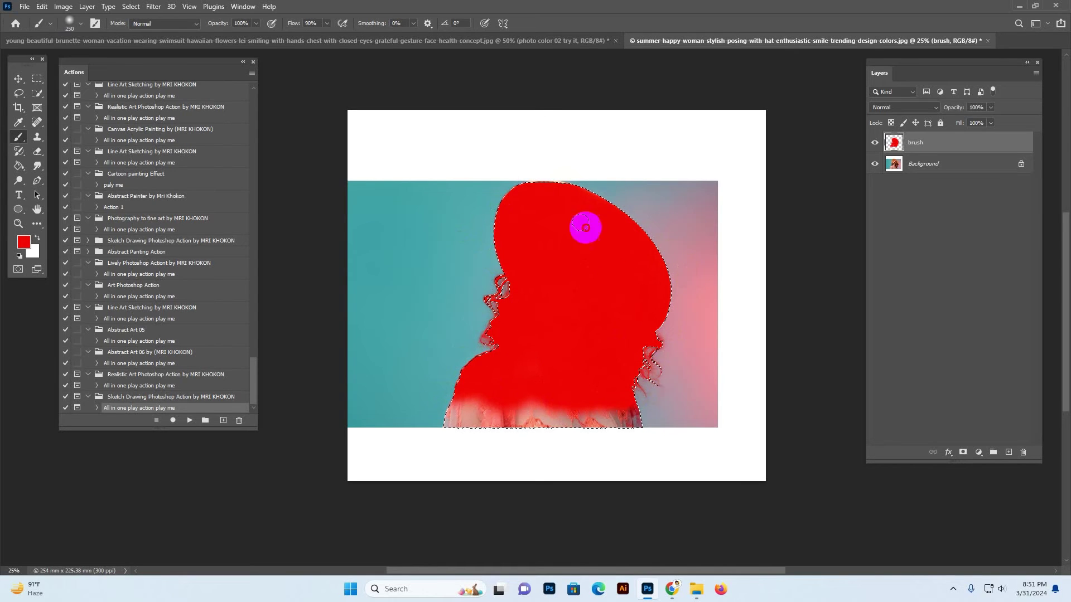
Deselect the woman, play the Sketch Drawing action "All in one play action play me" and dismiss its closing message
click(131, 6)
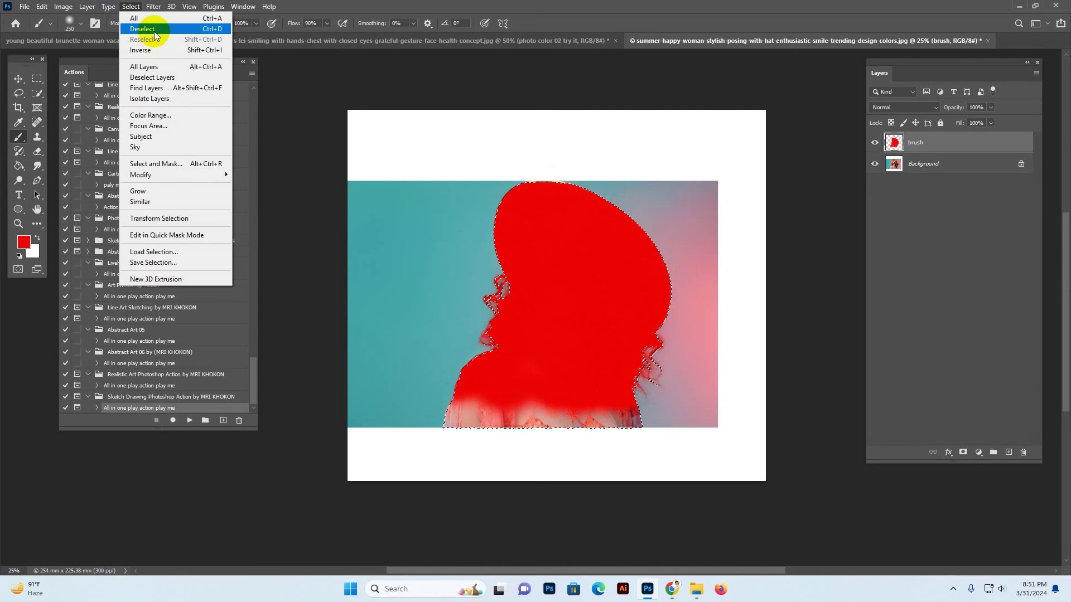
click(154, 31)
click(185, 422)
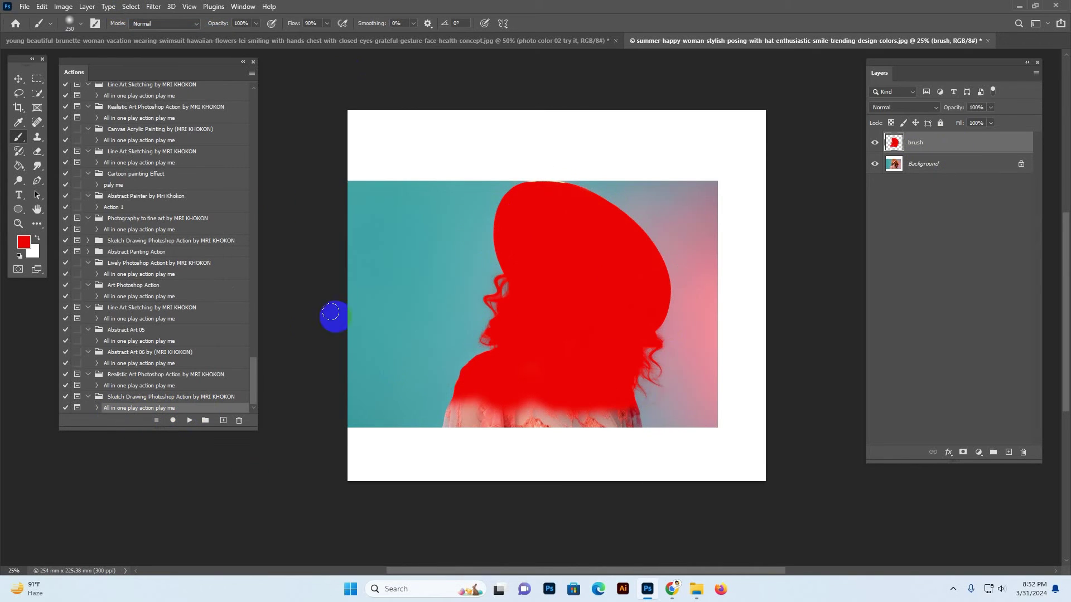
click(189, 420)
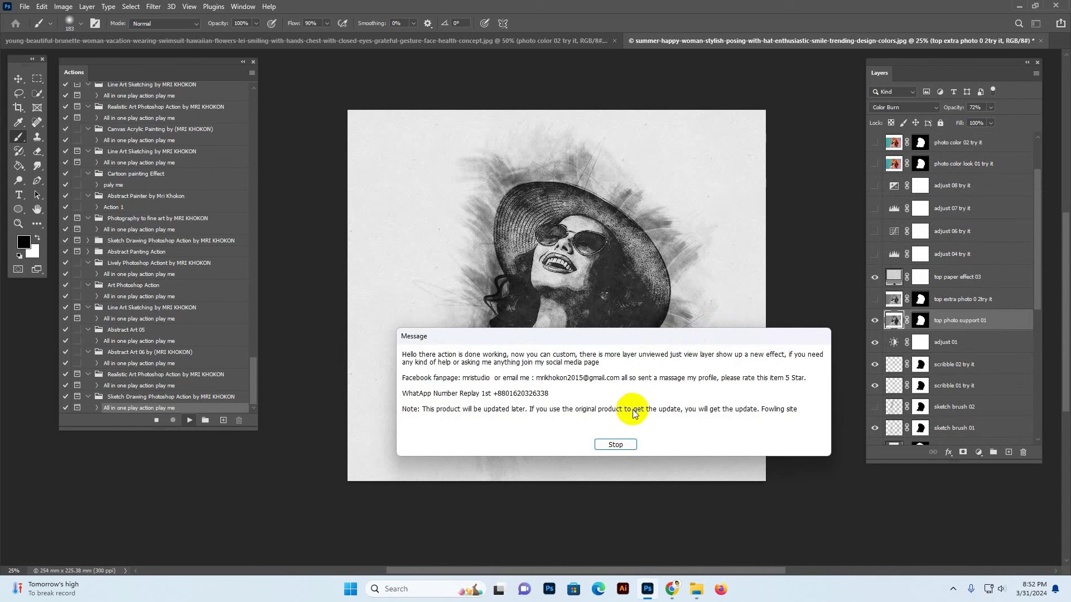
click(616, 445)
Show the top extra photo 0 2try it layer in the sketch result
key(z)
drag(617, 282, 627, 226)
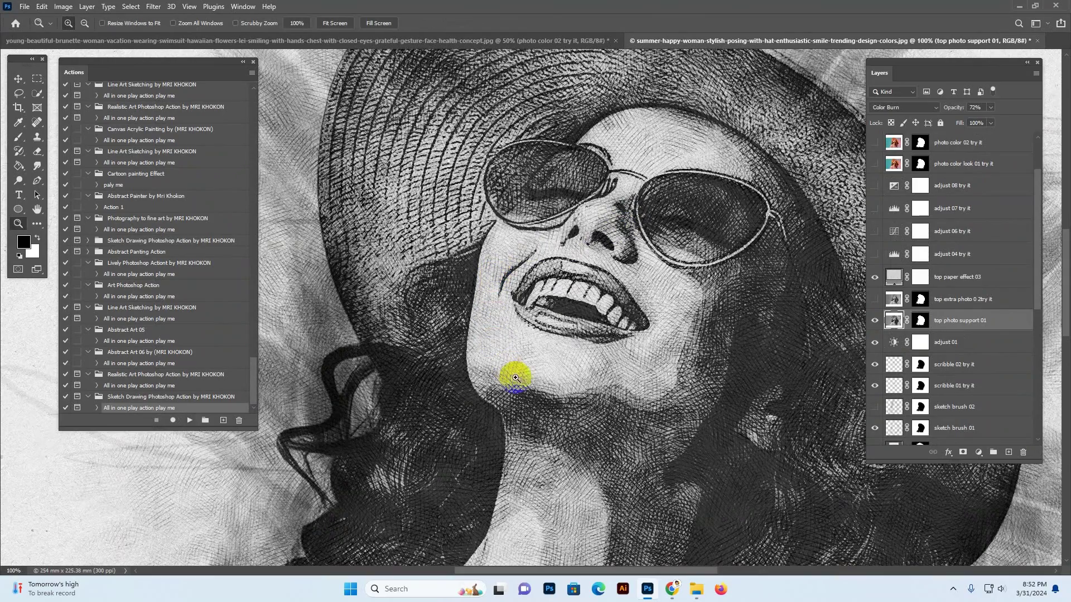
drag(637, 135, 710, 268)
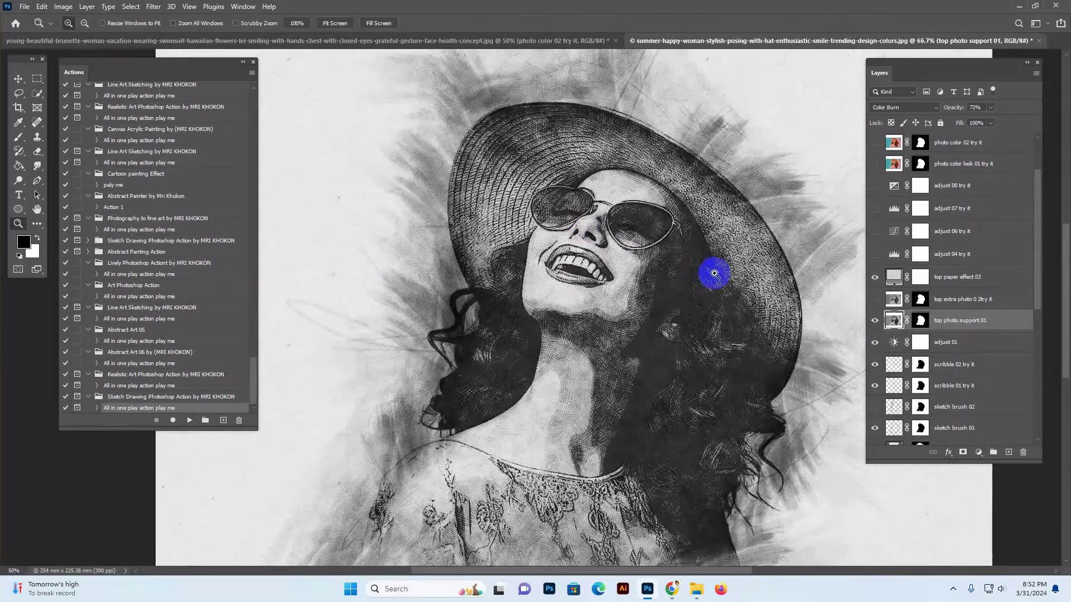
click(888, 299)
click(874, 300)
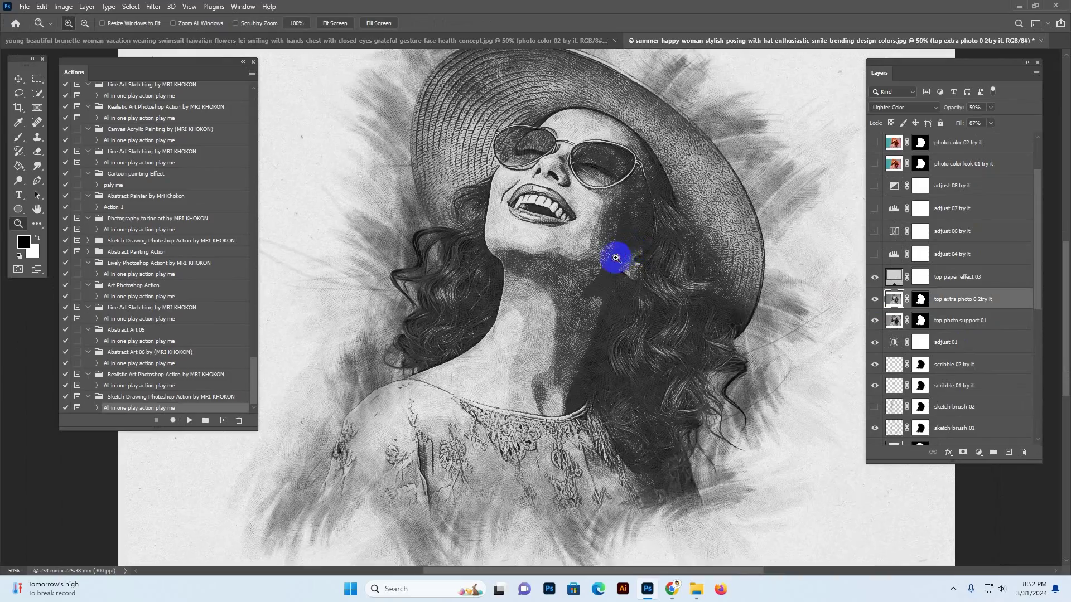
Examine the sketch texture up close on the face, blouse and hat, and check the whole composition
click(619, 259)
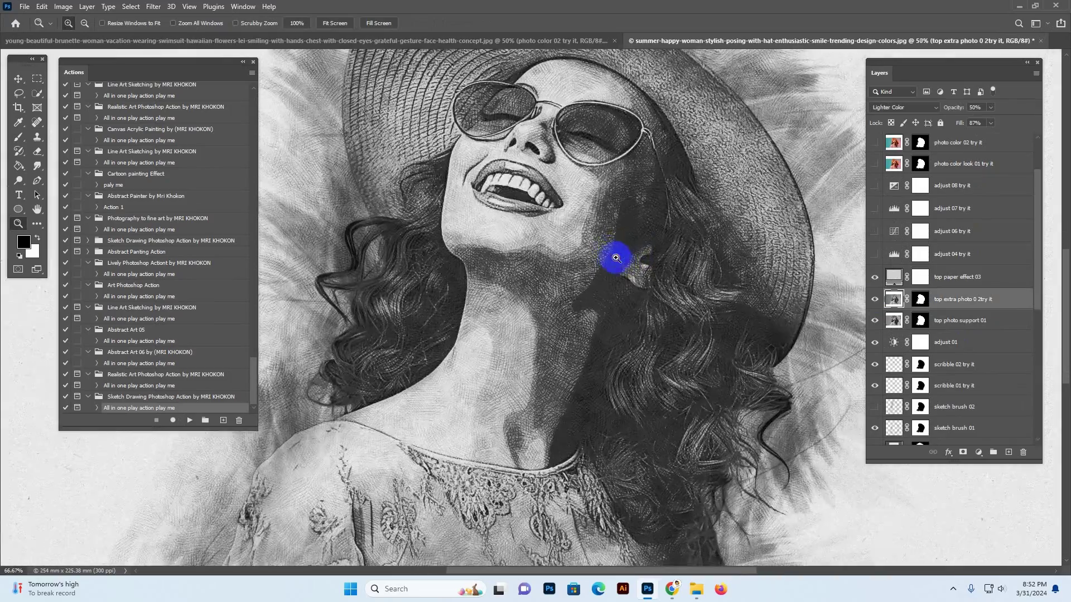
click(555, 221)
drag(552, 373, 586, 167)
drag(689, 335, 693, 196)
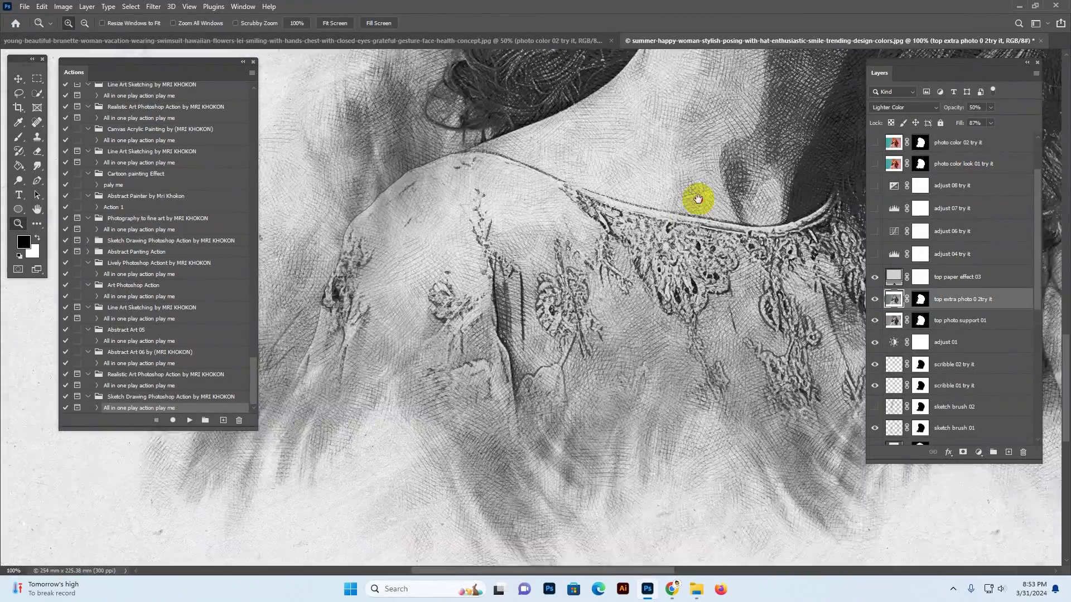
scroll(574, 179, up, 5)
drag(573, 179, 475, 463)
click(655, 320)
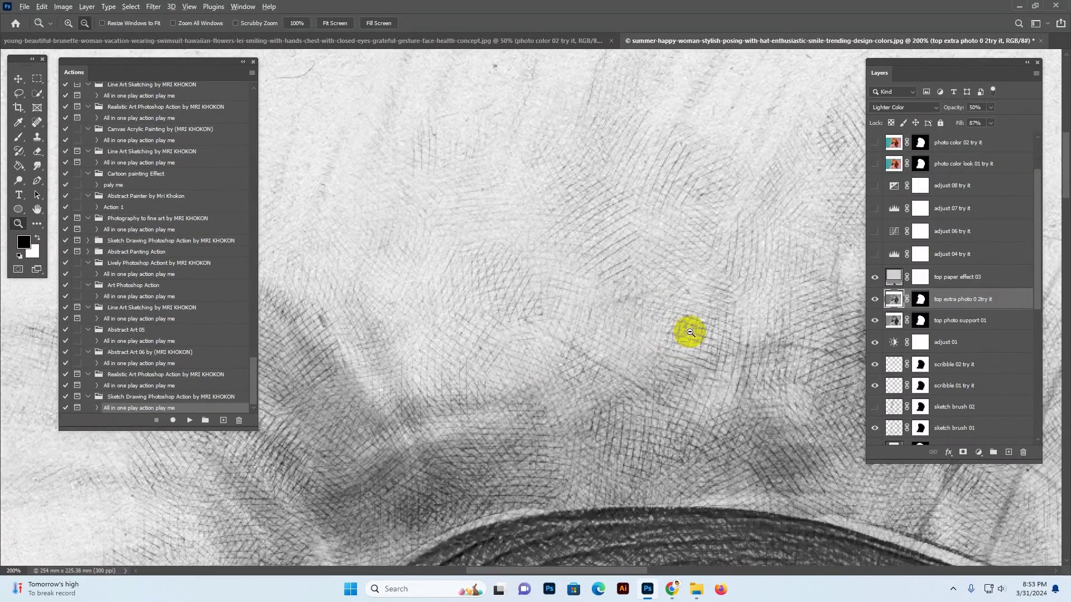
alt+click(690, 333)
alt+click(485, 208)
scroll(650, 294, down, 3)
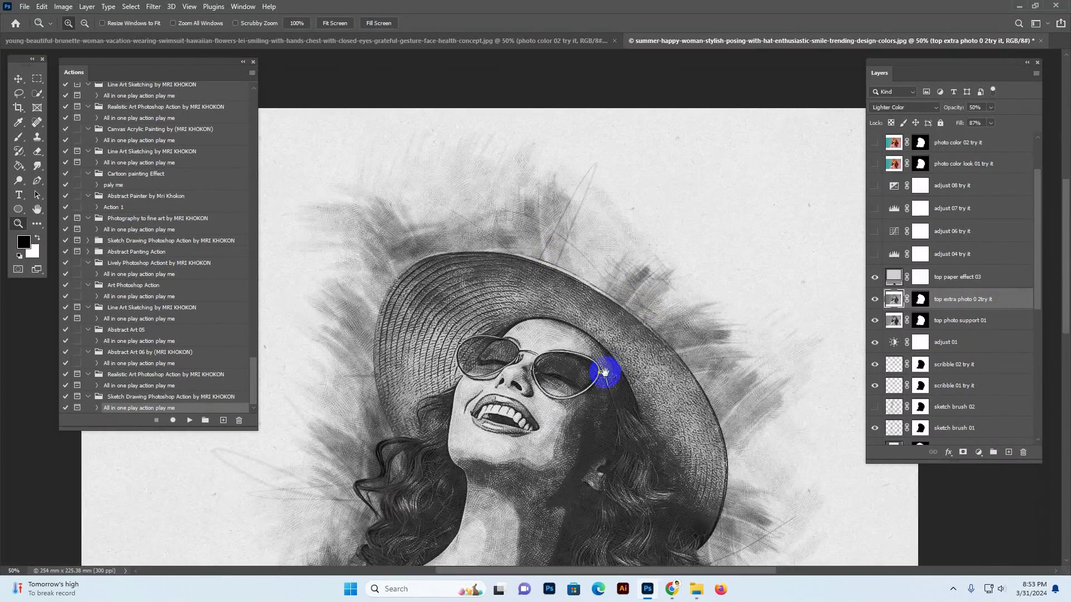
scroll(604, 370, down, 3)
alt+click(624, 275)
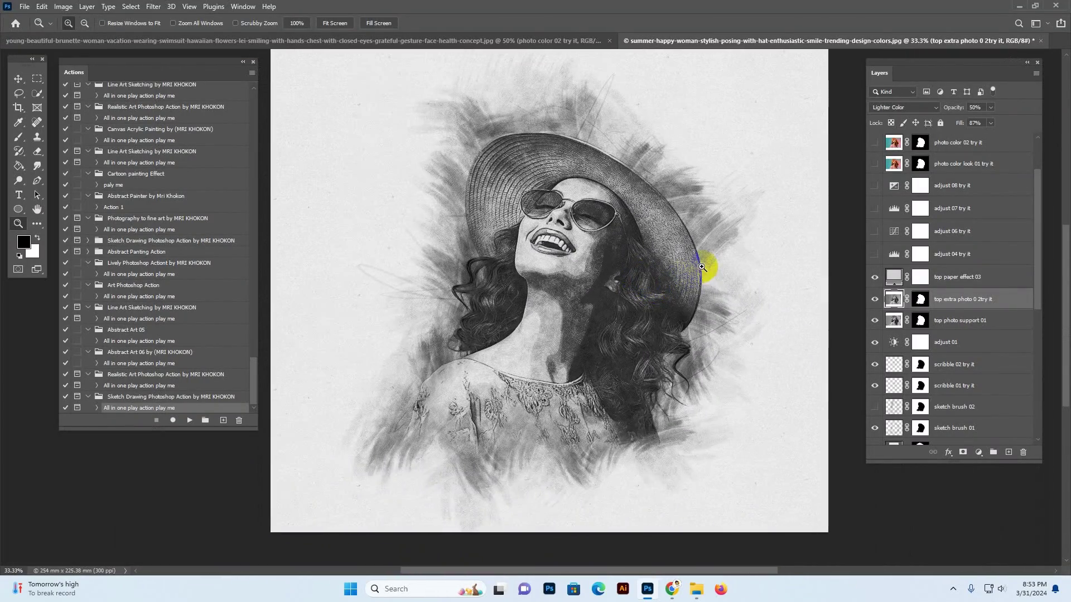